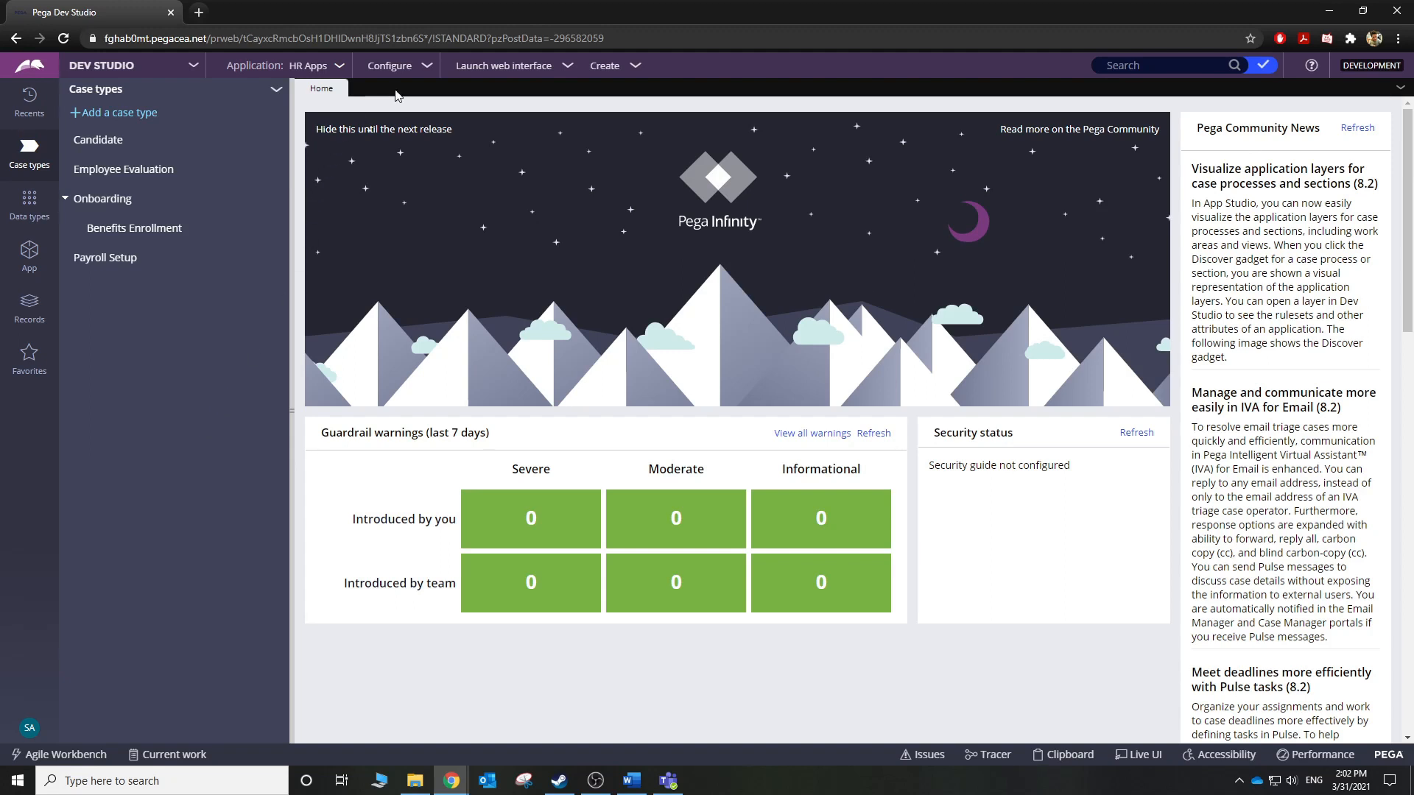
Start a new Web channel interface from Application > Channels and interfaces.
{"action": "left_click", "coordinate": [340, 66]}
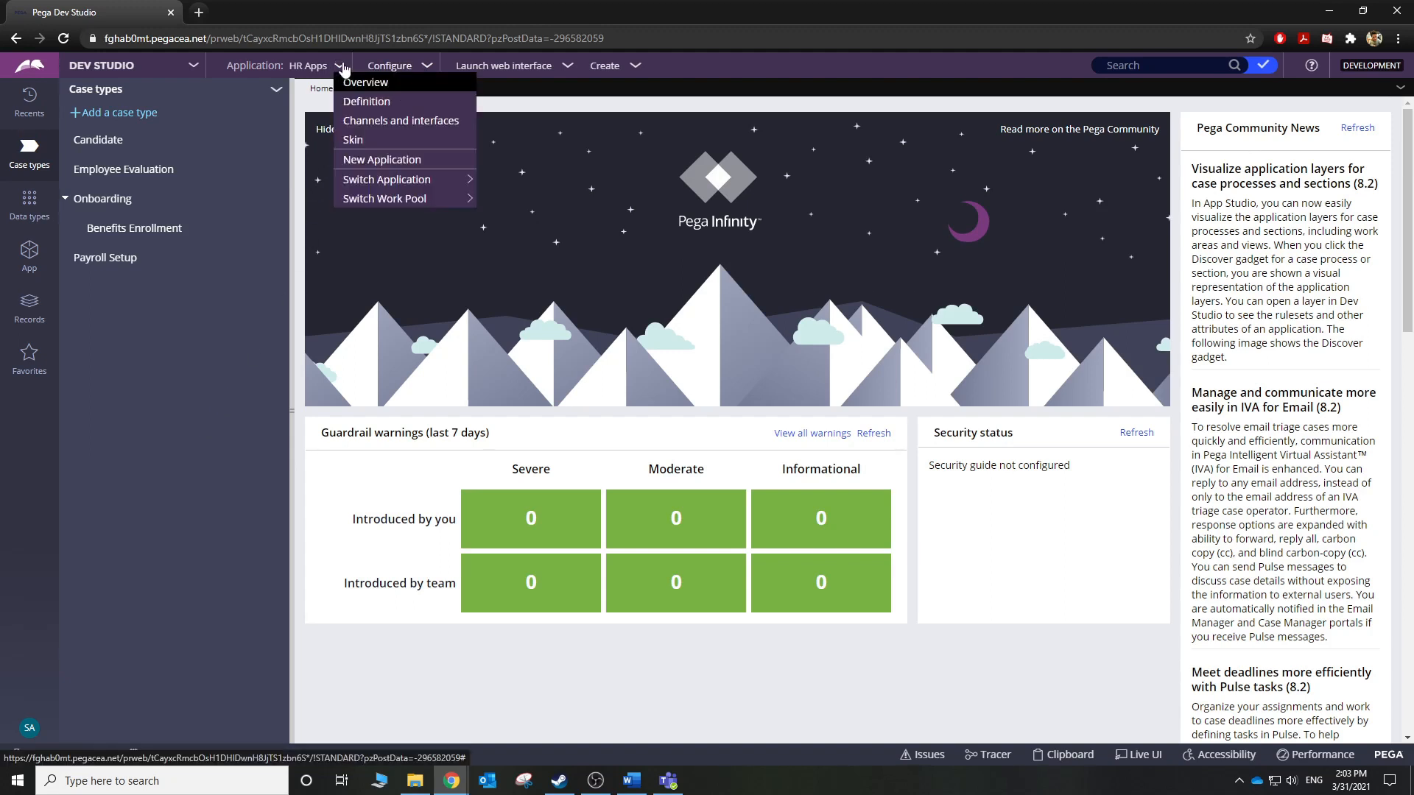
{"action": "left_click", "coordinate": [360, 119]}
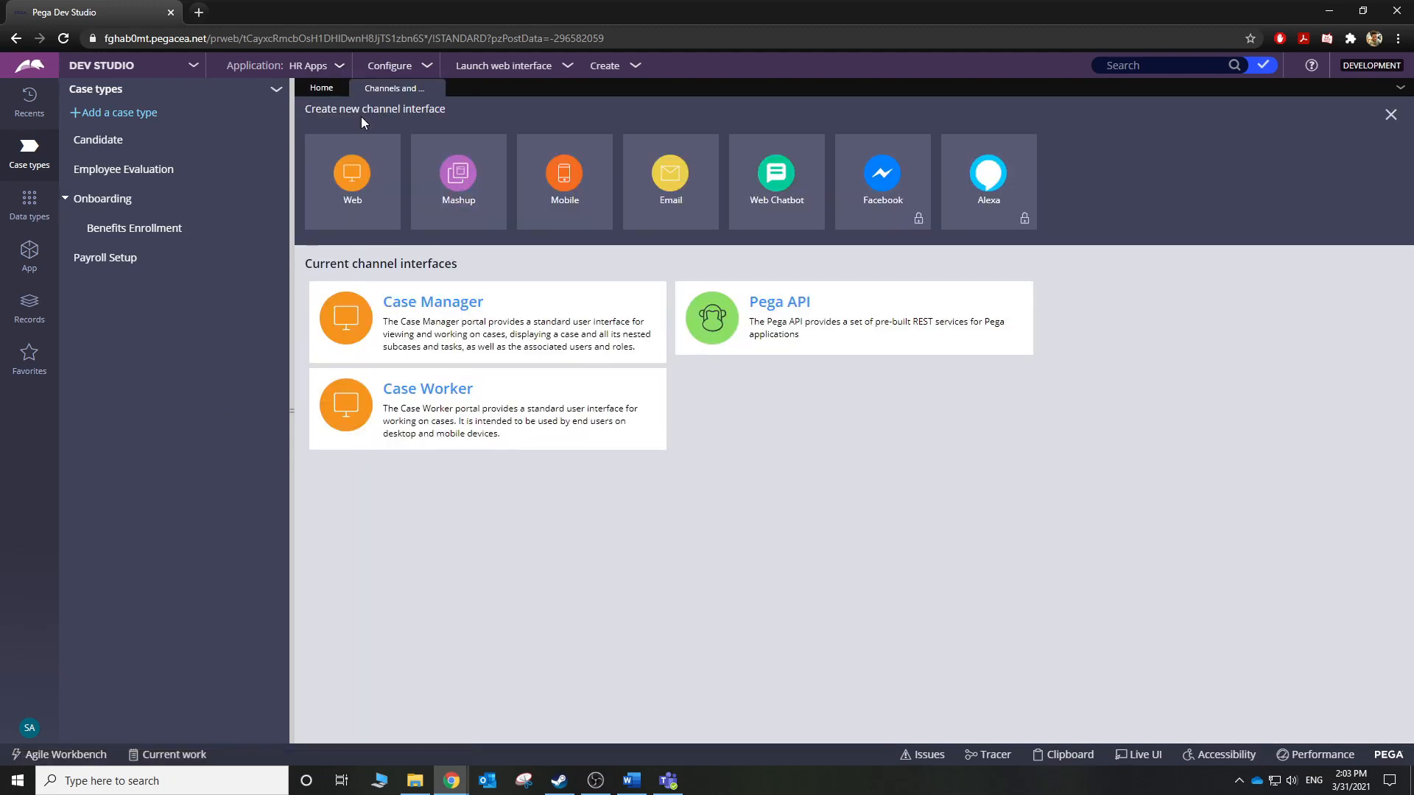
{"action": "left_click", "coordinate": [352, 174]}
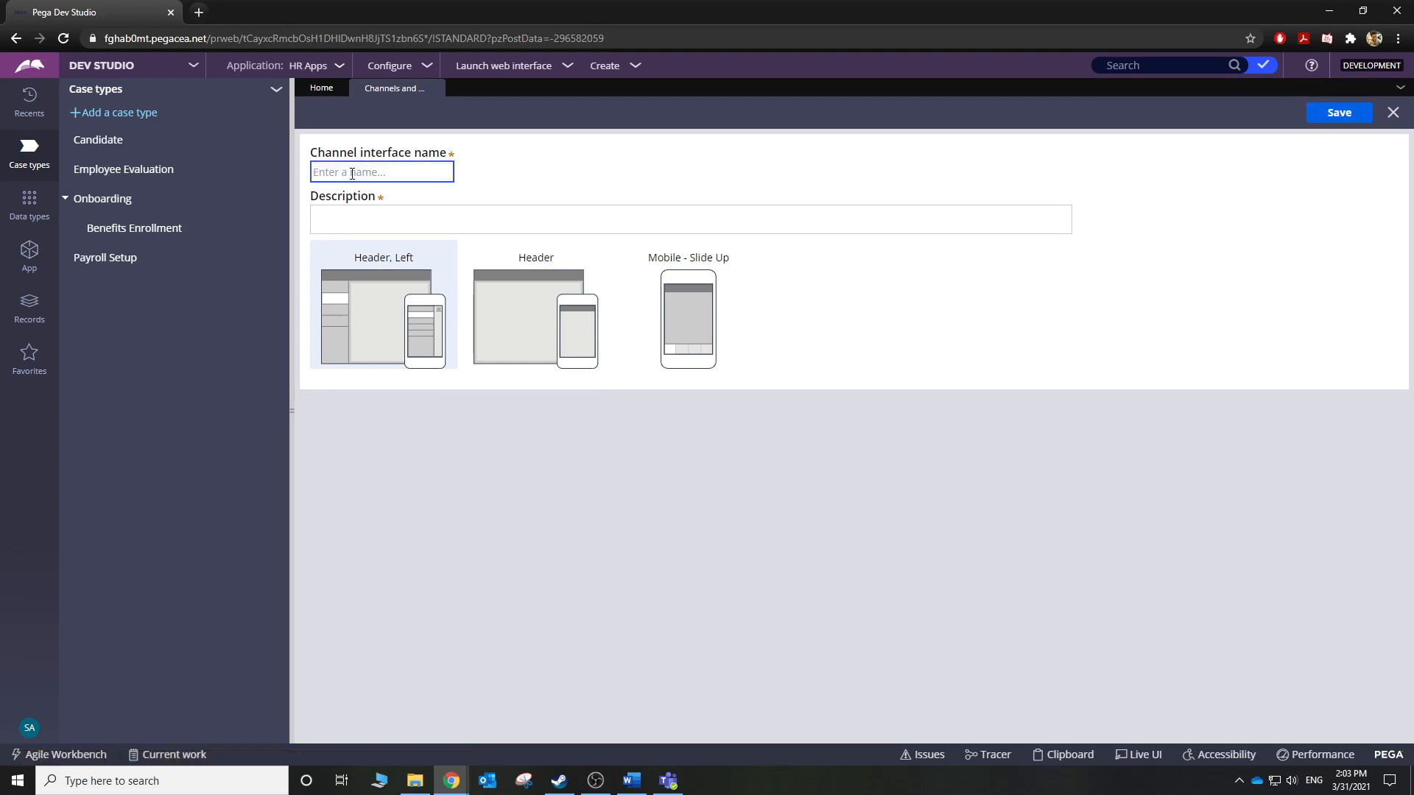
Name the web interface TestDiffStyle, reuse the name as Description, and save it with Header, Left layout.
{"action": "type", "text": "Test"}
{"action": "type", "text": "DiffCity"}
{"action": "type", "text": "le"}
{"action": "key", "text": "ctrl+a"}
{"action": "key", "text": "ctrl+c"}
{"action": "key", "text": "Tab"}
{"action": "key", "text": "ctrl+v"}
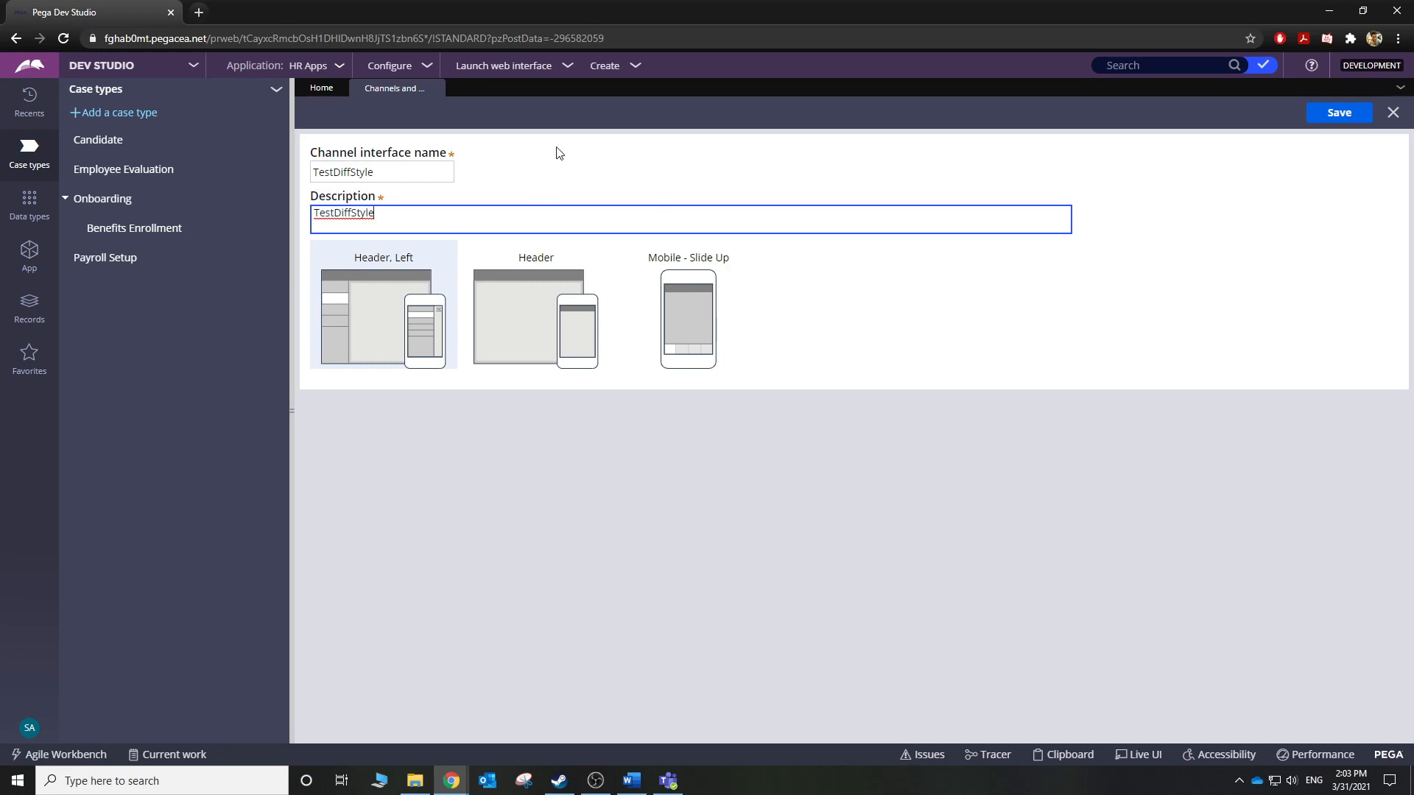
{"action": "left_click", "coordinate": [562, 66]}
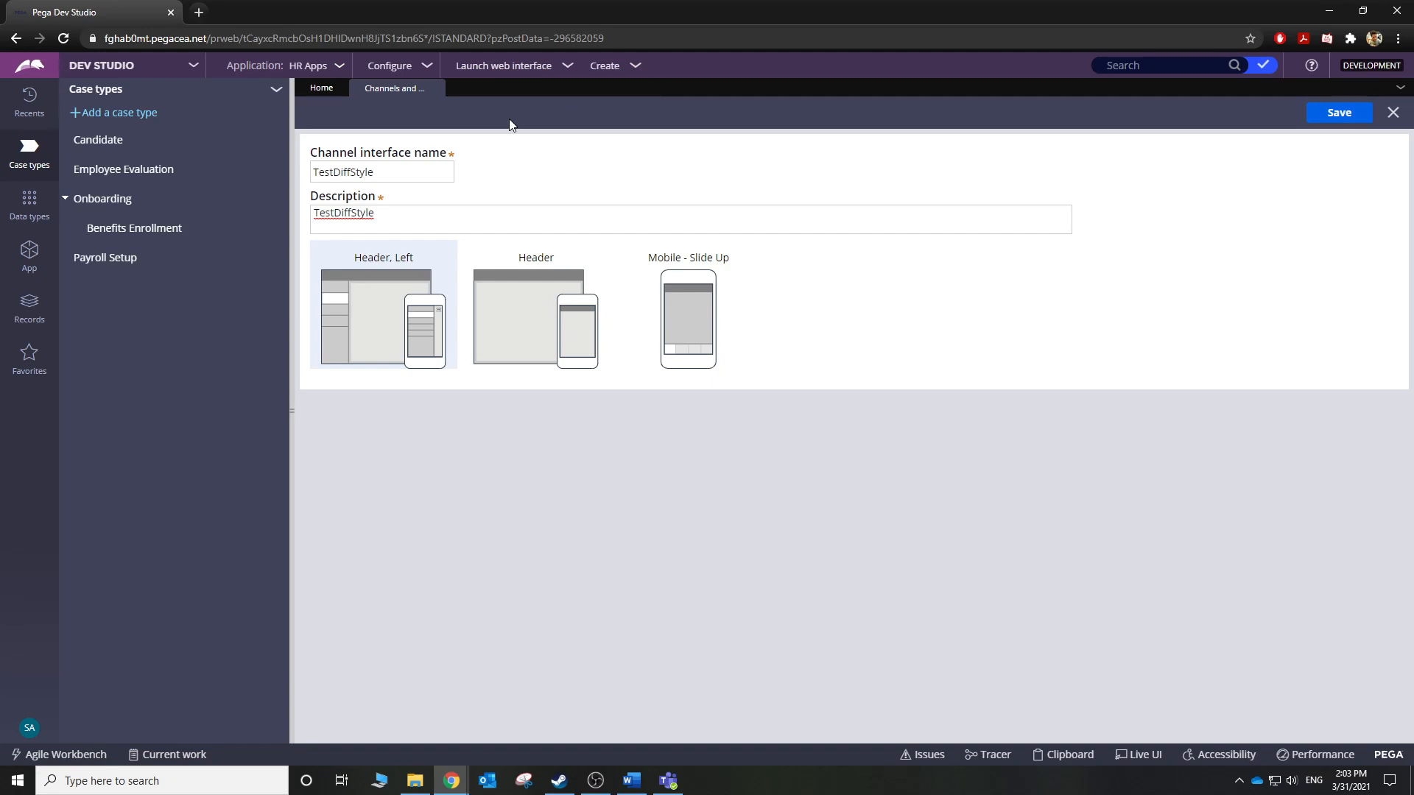
{"action": "left_click", "coordinate": [1340, 122]}
Find TestDiffStyle under Records > User Interface > Portal, then launch the TestDiffStyle portal.
{"action": "left_click", "coordinate": [31, 309]}
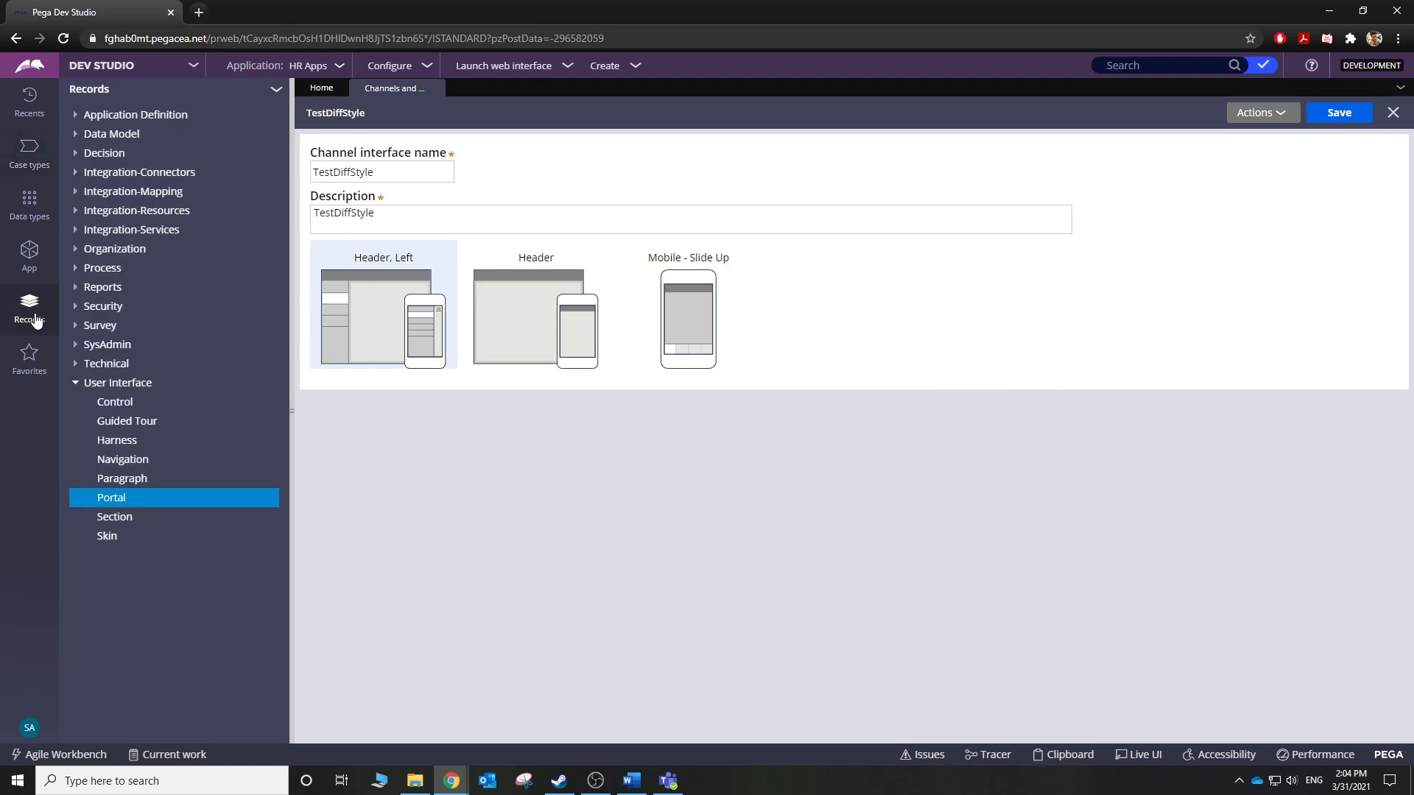
{"action": "left_click", "coordinate": [112, 498]}
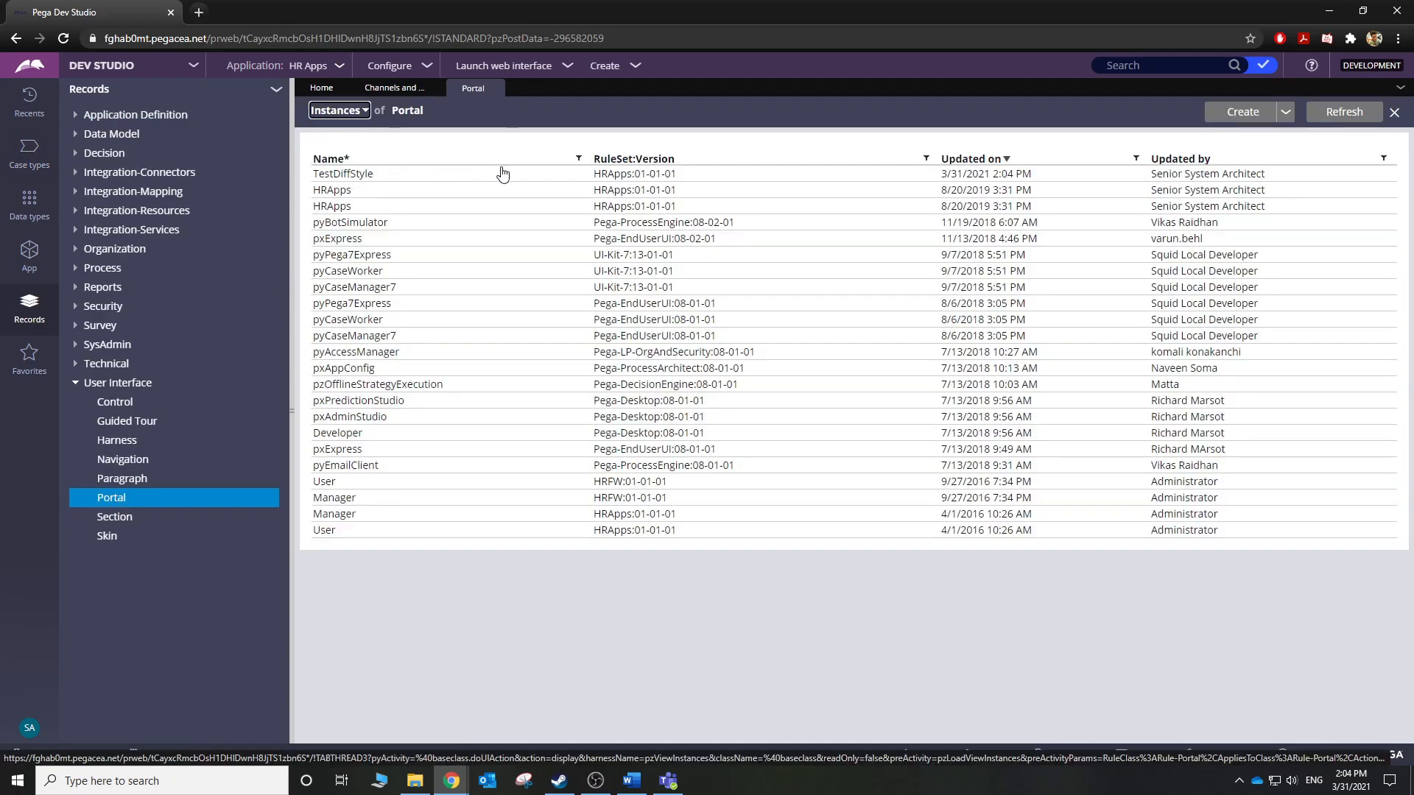
{"action": "left_click", "coordinate": [524, 68]}
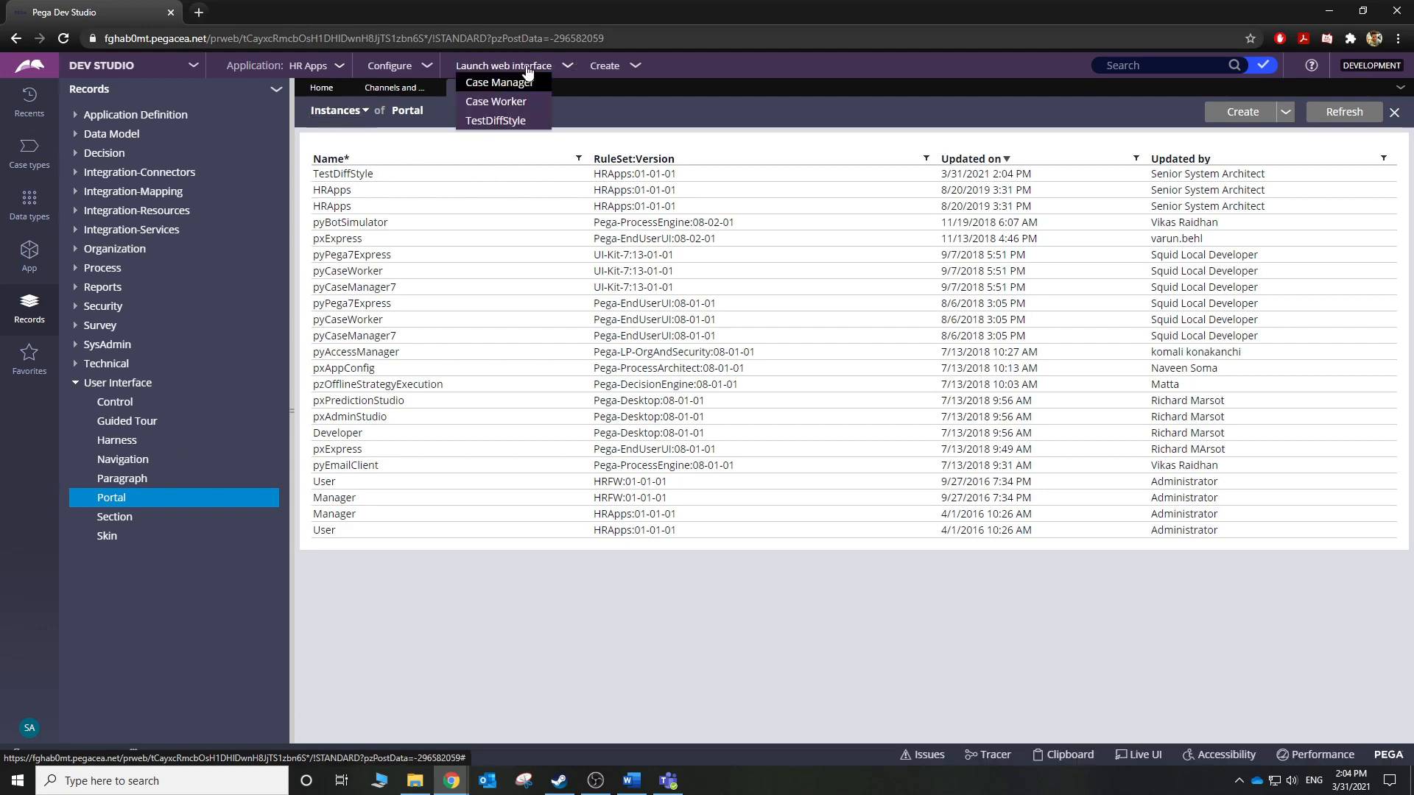
{"action": "left_click", "coordinate": [515, 121]}
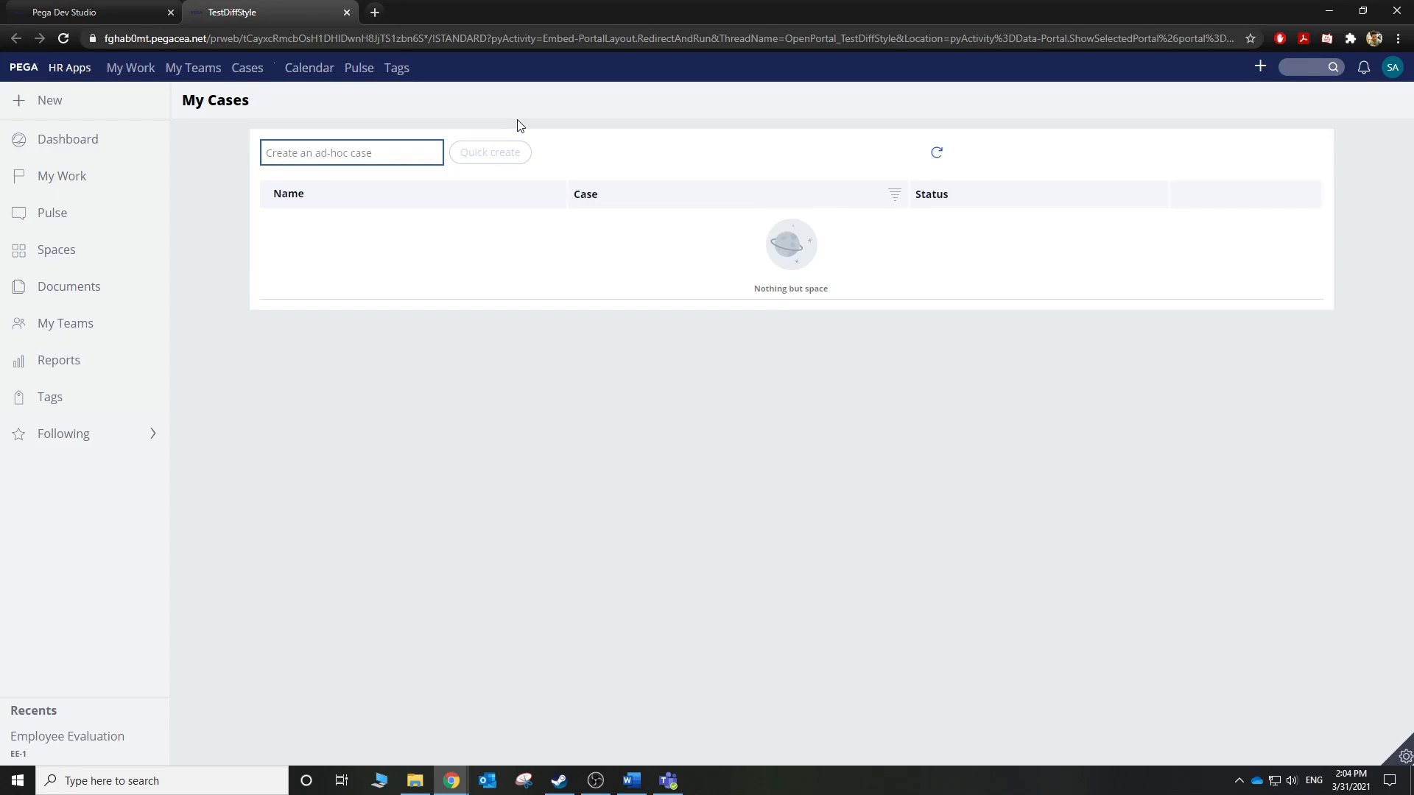
Create Employee Evaluation case EE-2, look over its form, then go back to Dev Studio.
{"action": "left_click", "coordinate": [20, 103]}
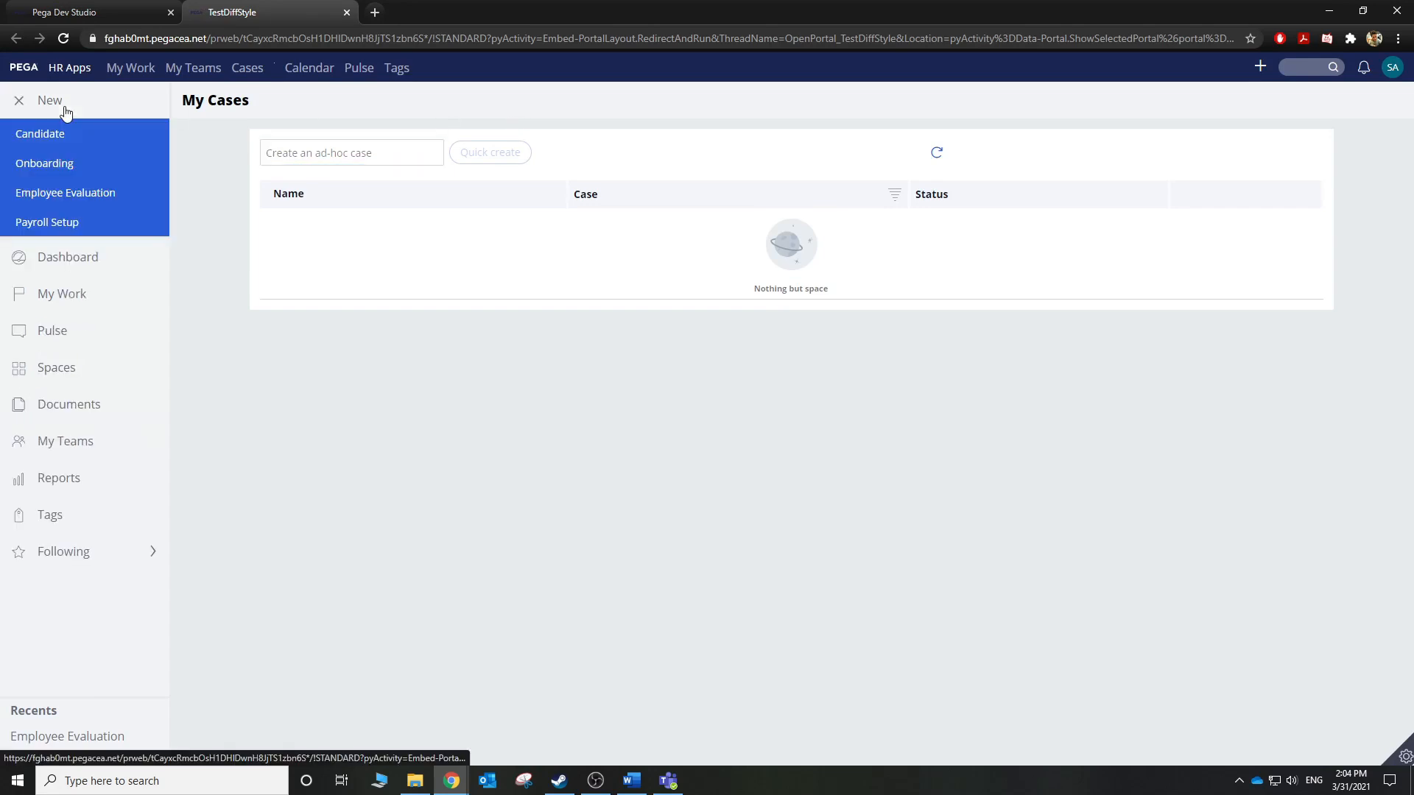
{"action": "left_click", "coordinate": [38, 192]}
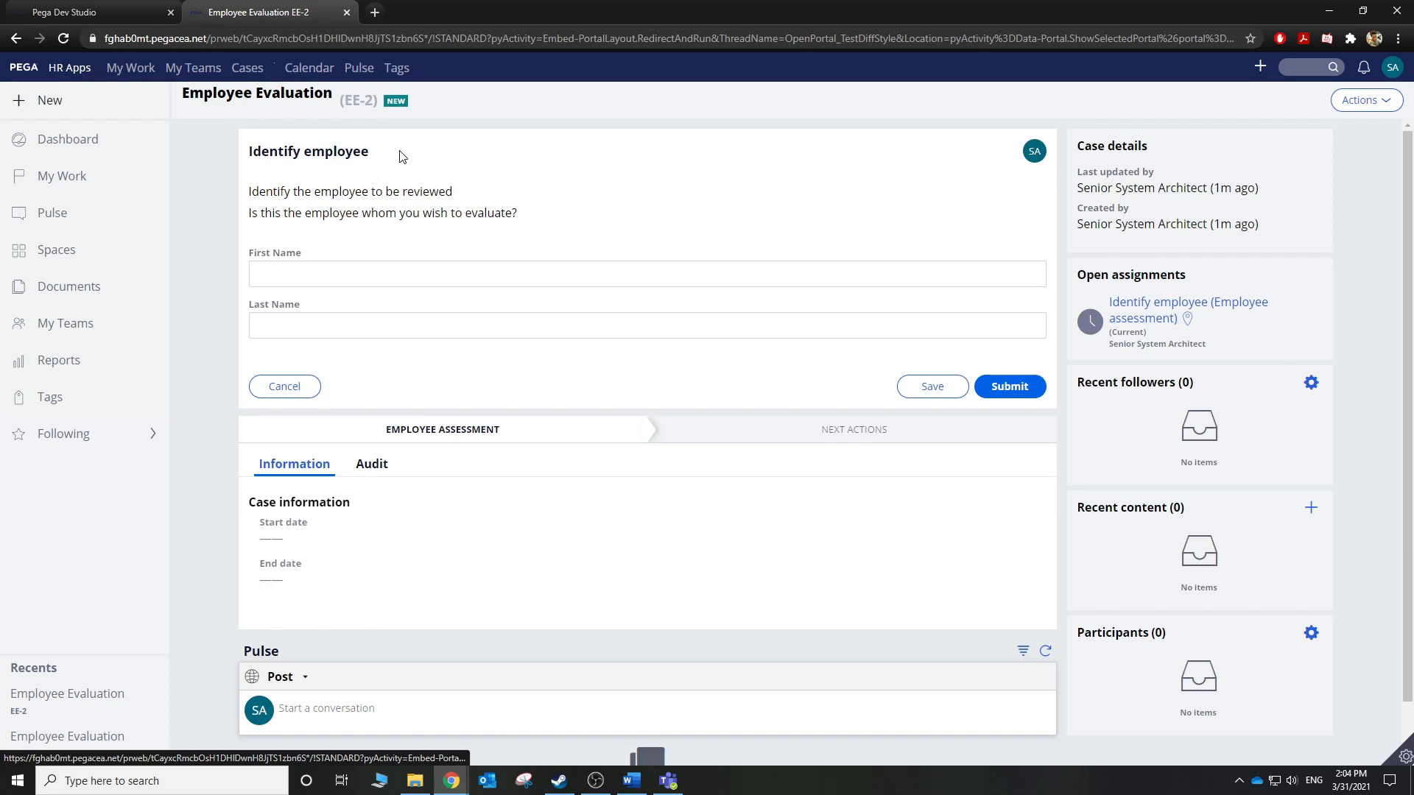
{"action": "left_click_drag", "start_coordinate": [302, 254], "coordinate": [250, 264]}
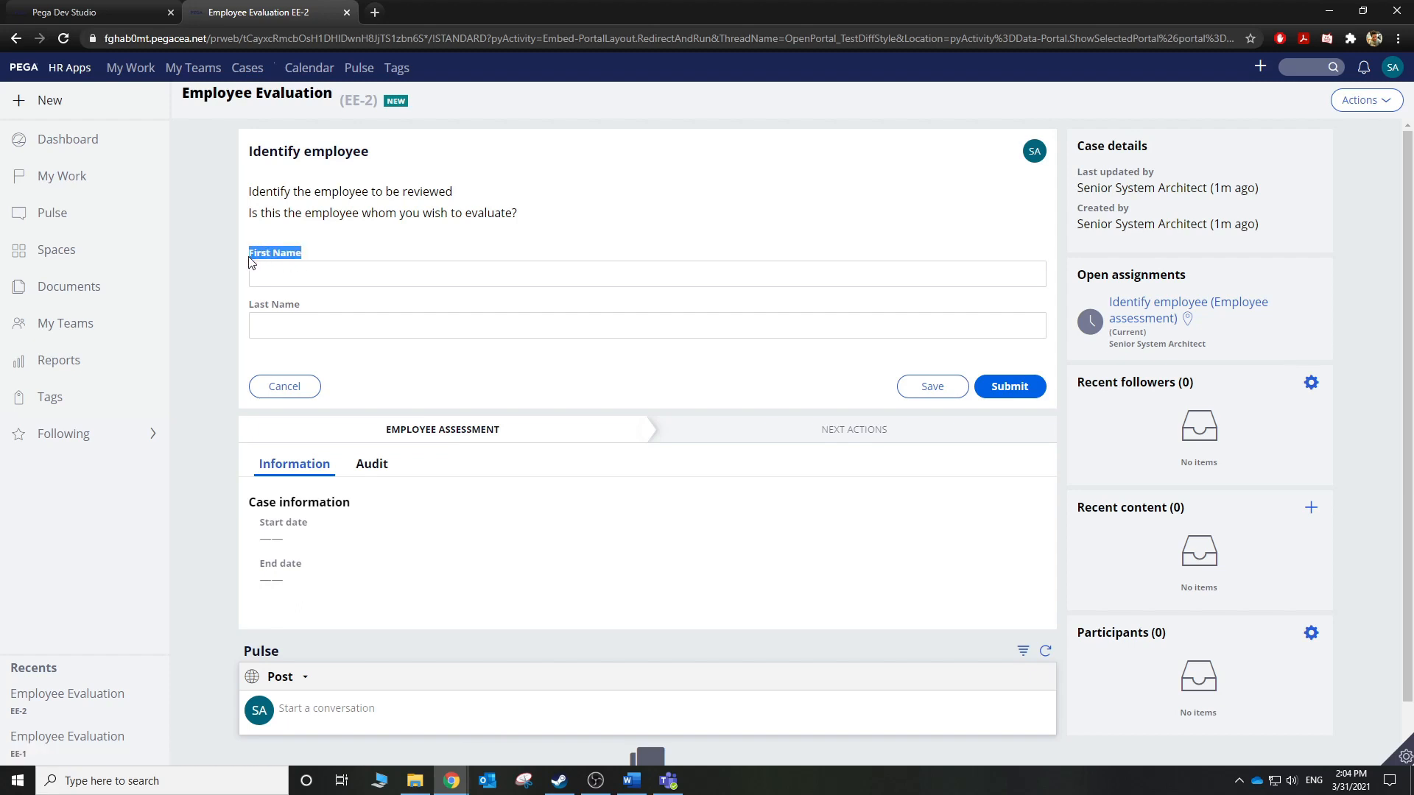
{"action": "left_click", "coordinate": [321, 254]}
{"action": "left_click", "coordinate": [79, 7]}
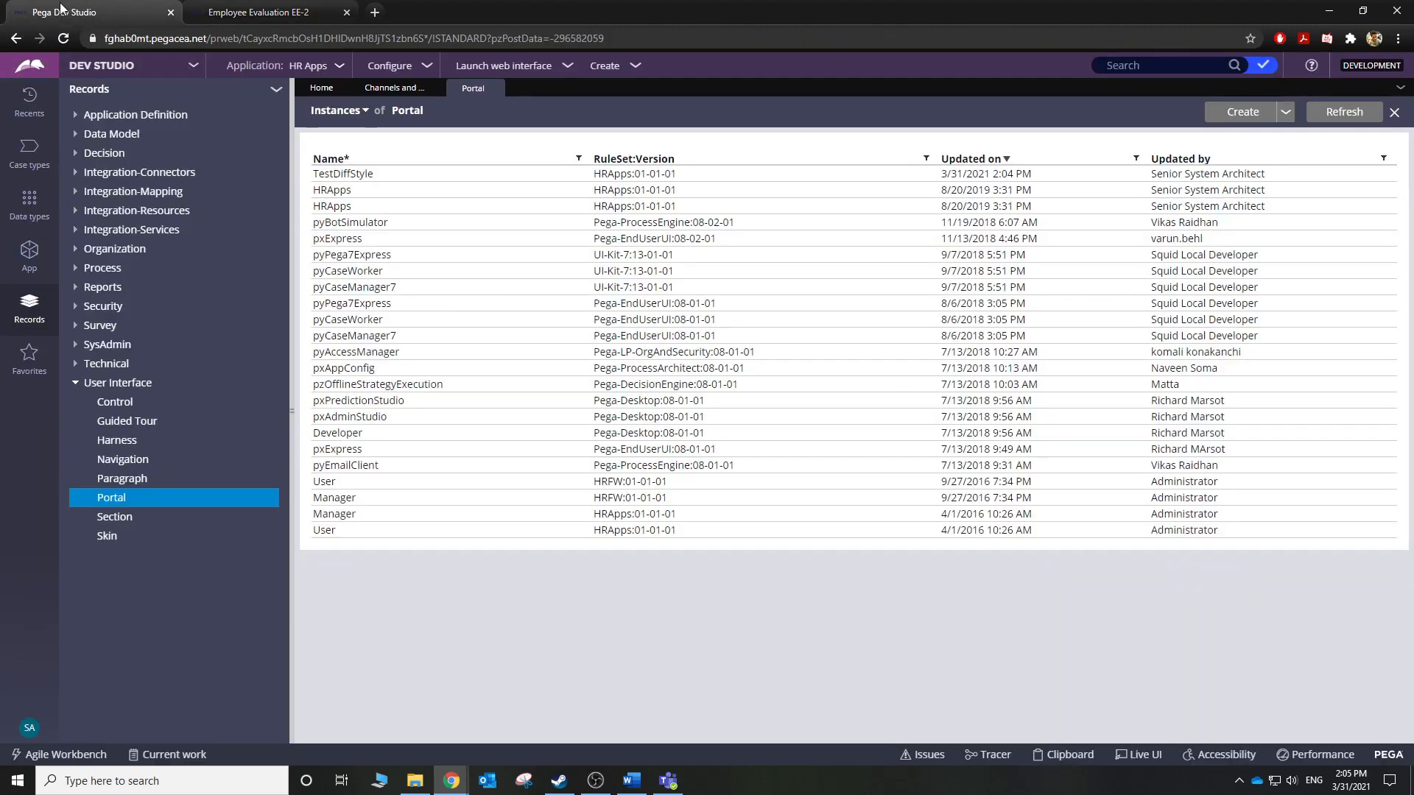
Open the TestDiffStyle portal record and convert it to composite mode, confirming with Submit.
{"action": "left_click", "coordinate": [258, 12]}
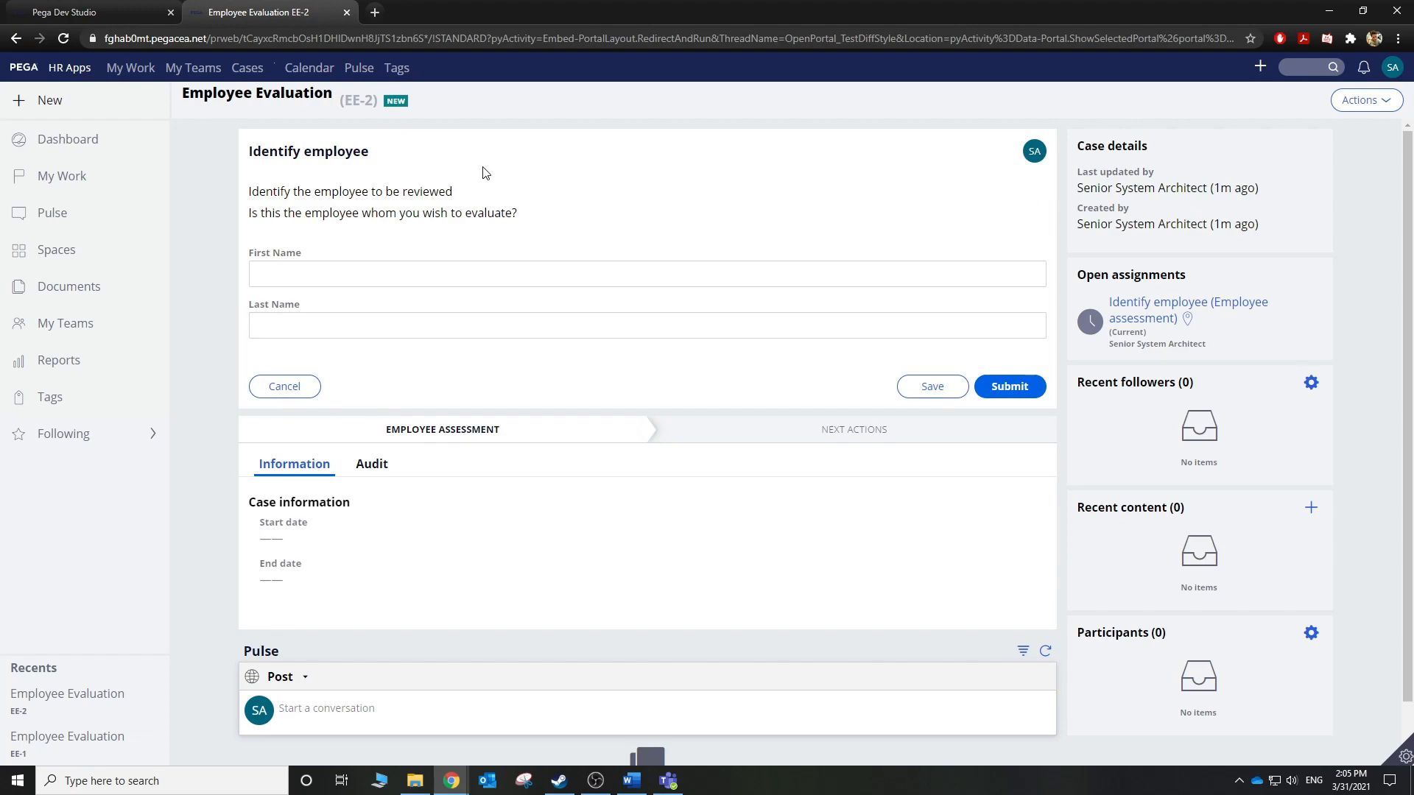
{"action": "left_click", "coordinate": [121, 10]}
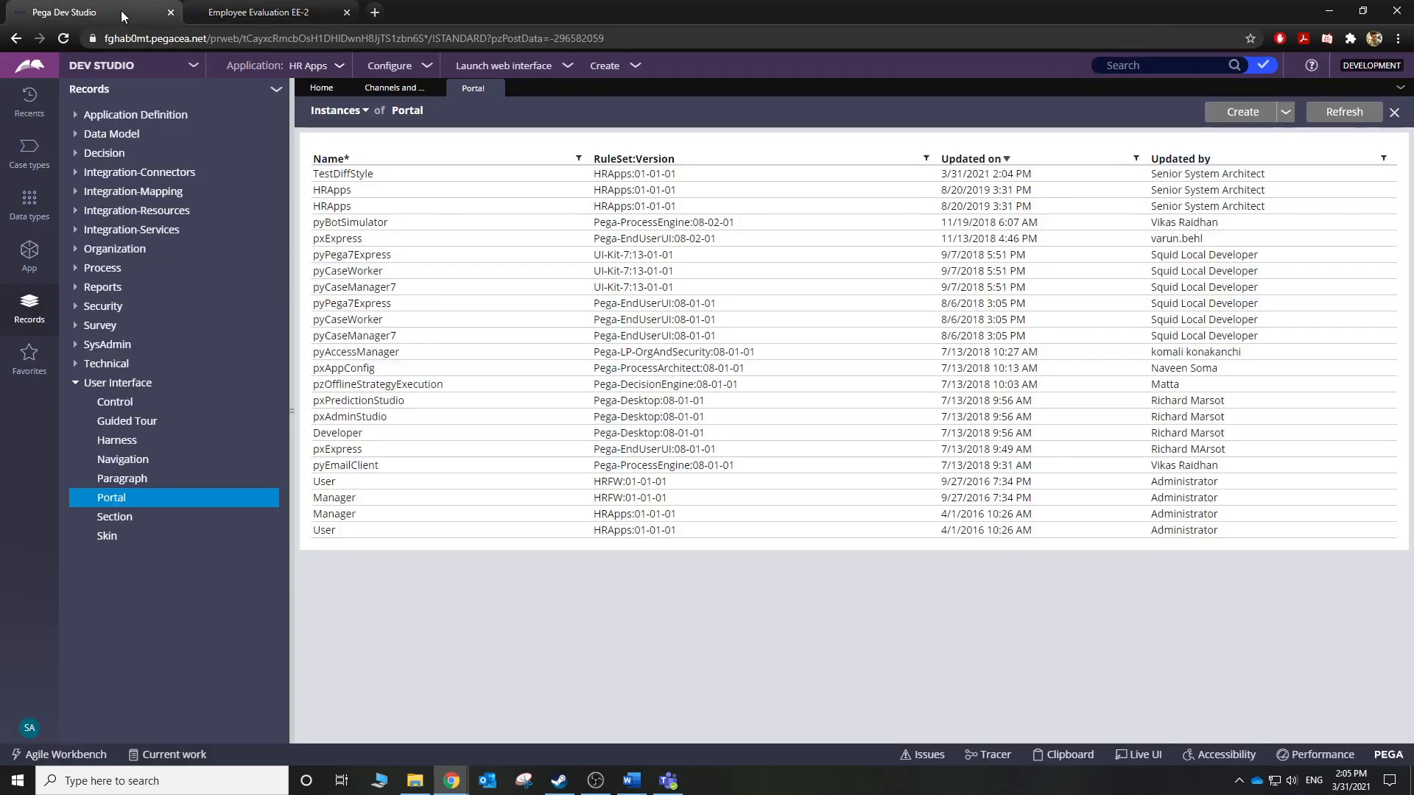
{"action": "left_click", "coordinate": [369, 173]}
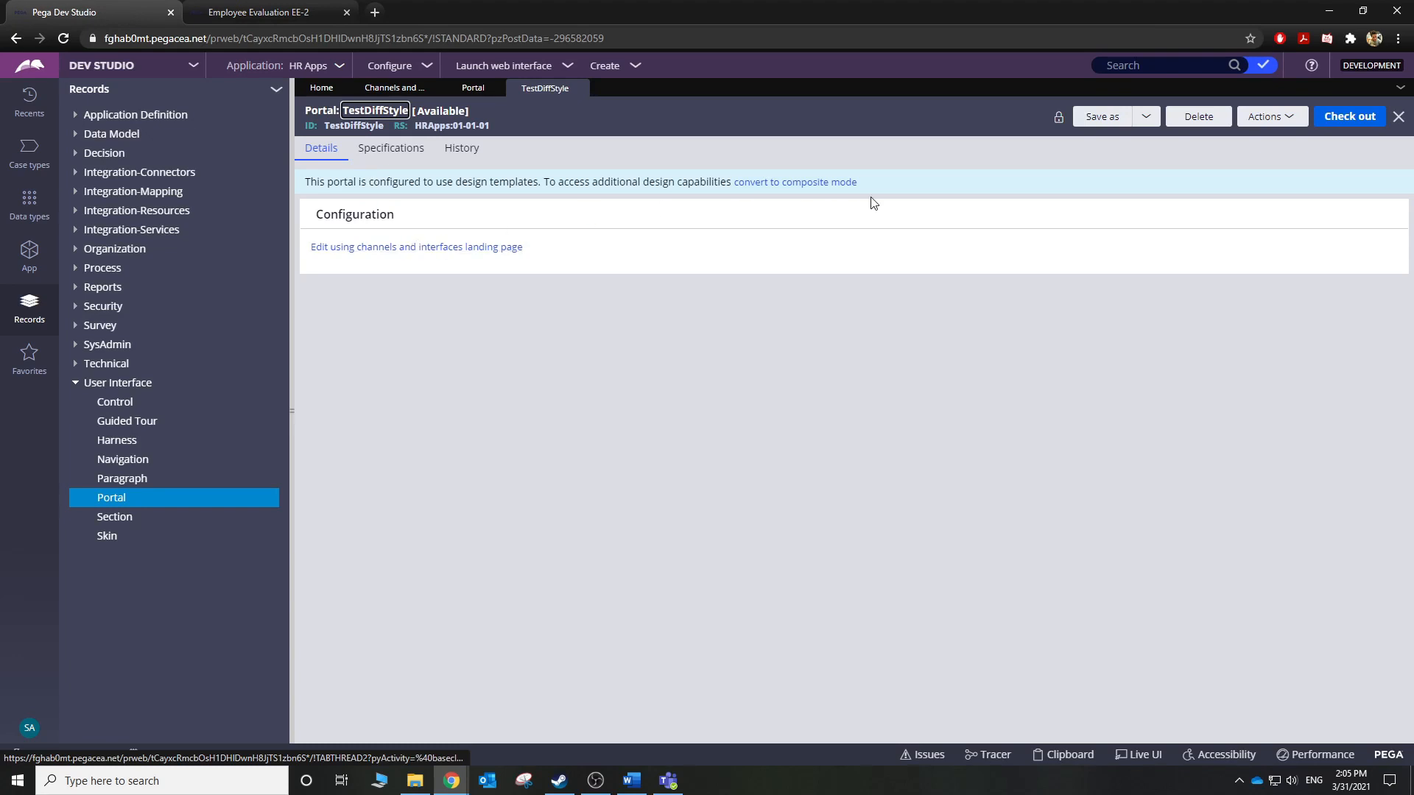
{"action": "left_click", "coordinate": [834, 188]}
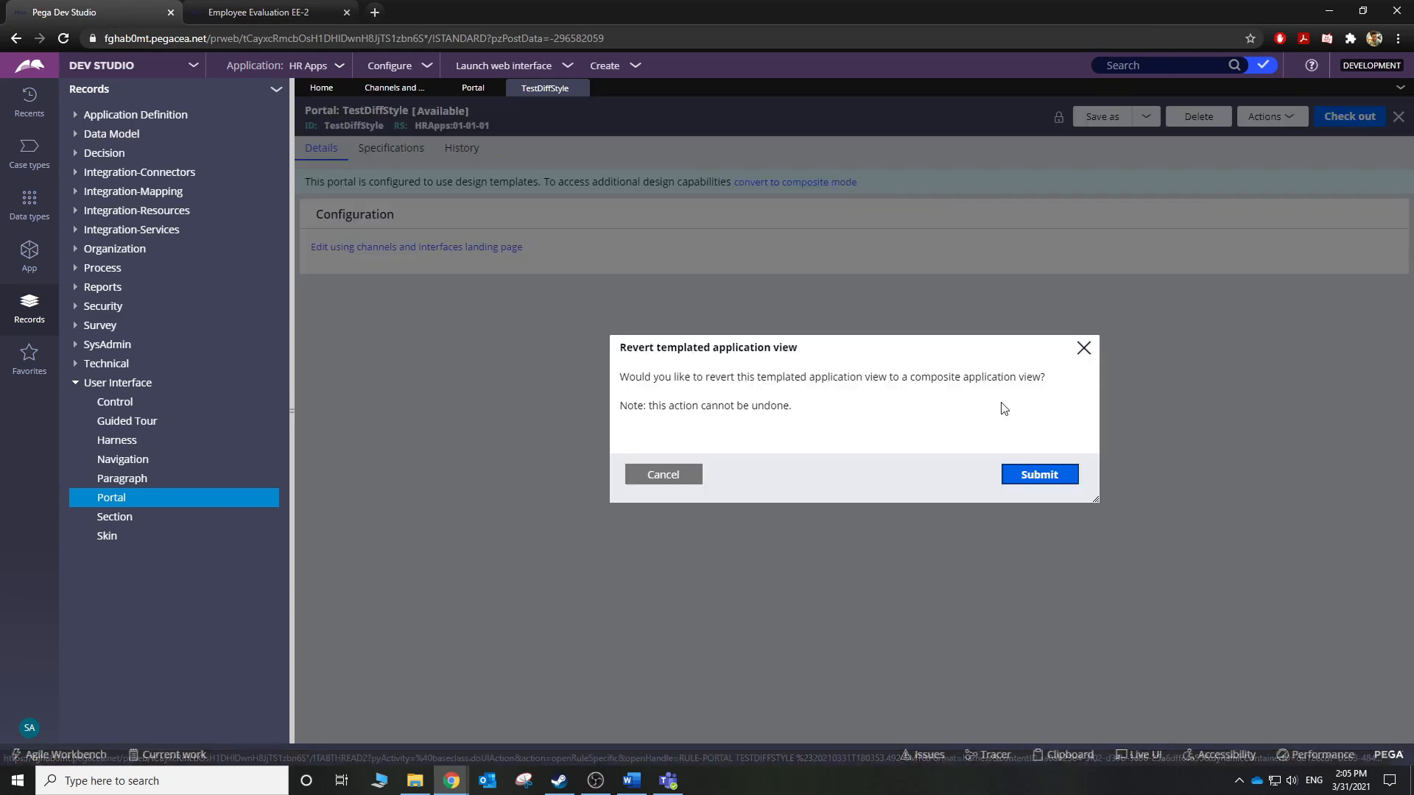
{"action": "left_click", "coordinate": [1037, 472]}
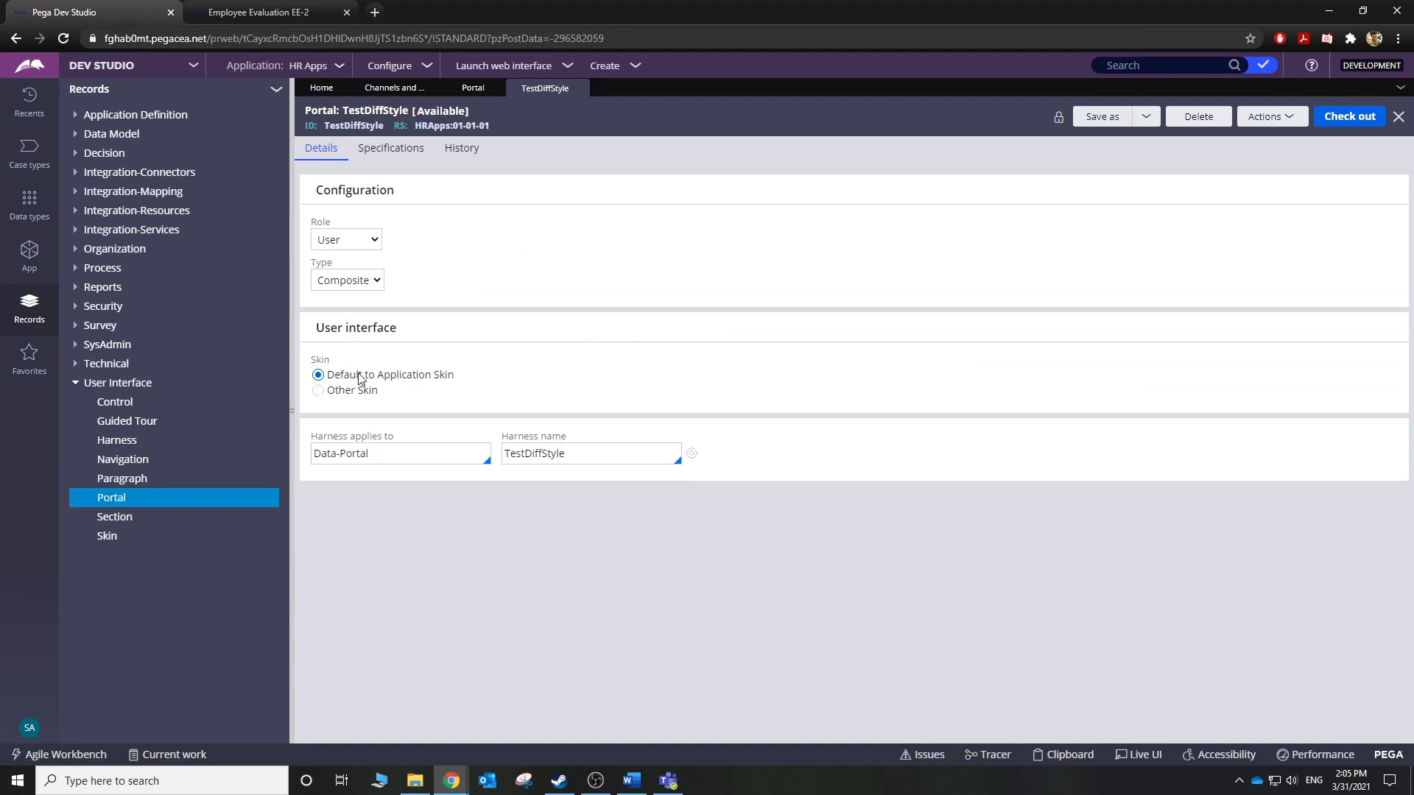
Set the portal to Other Skin named SkinForTesting and begin creating that skin record.
{"action": "left_click", "coordinate": [318, 391]}
{"action": "left_click", "coordinate": [336, 426]}
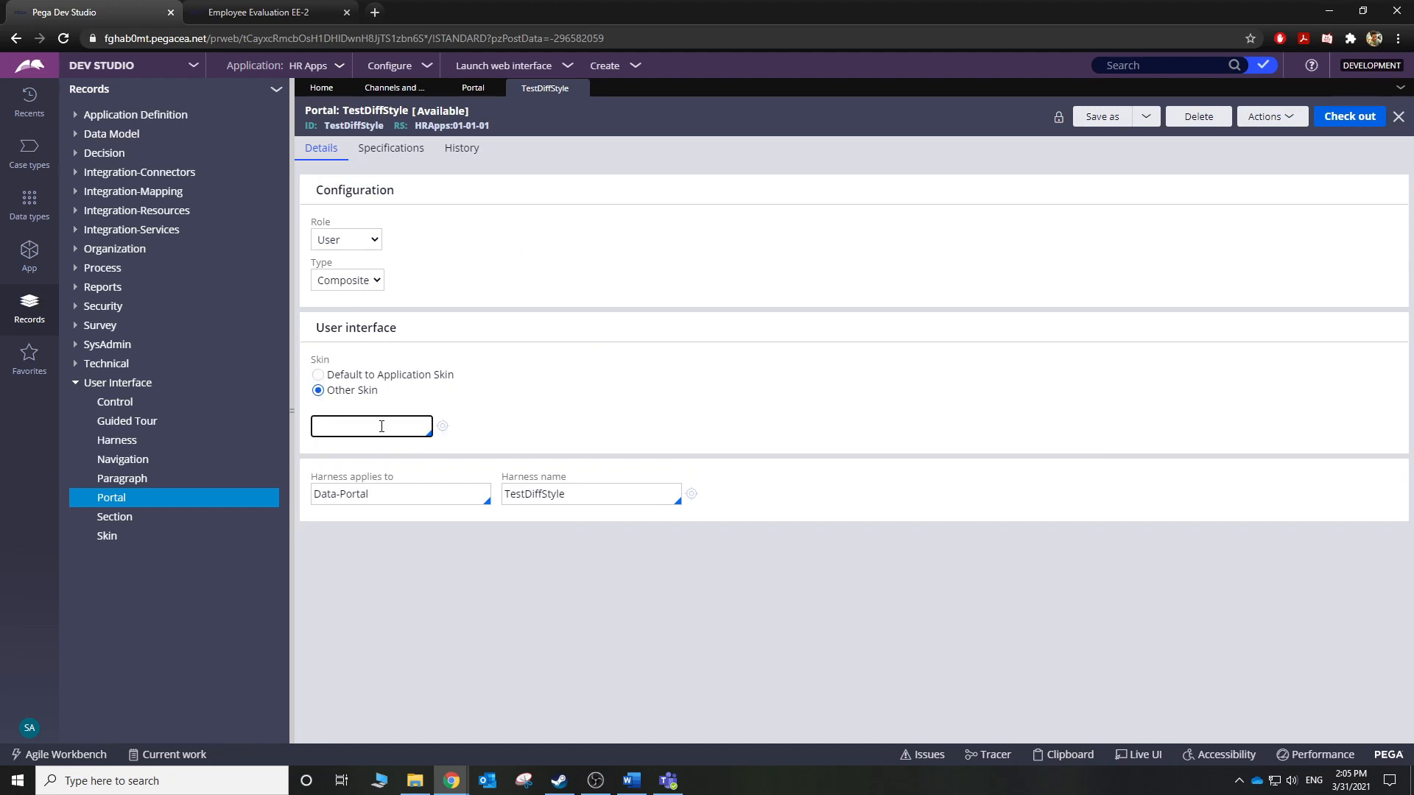
{"action": "type", "text": "SkinForTesting"}
{"action": "left_click", "coordinate": [441, 426]}
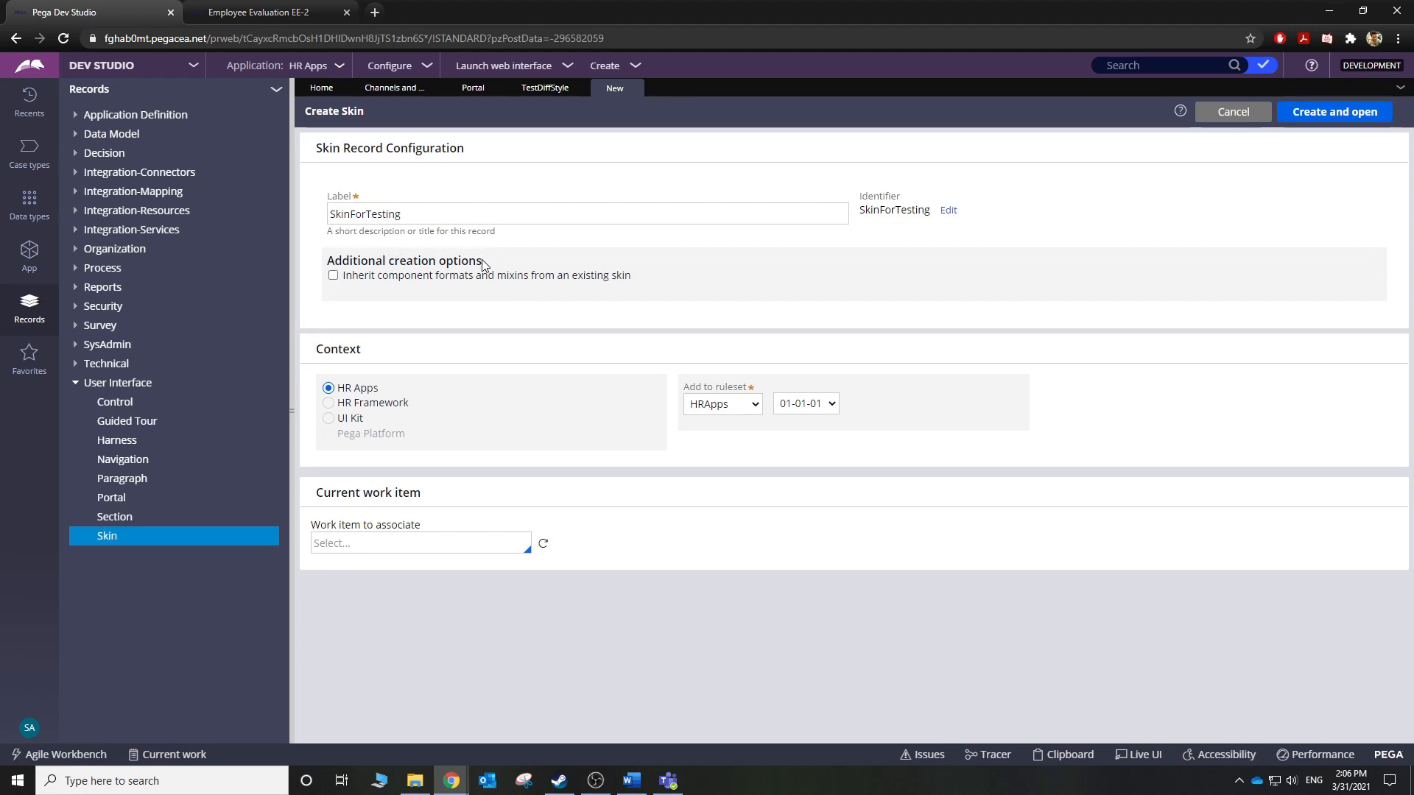
Create SkinForTesting inheriting formats and mixins from pyEndUser_HoneyFlower, opening it for editing.
{"action": "left_click", "coordinate": [334, 277]}
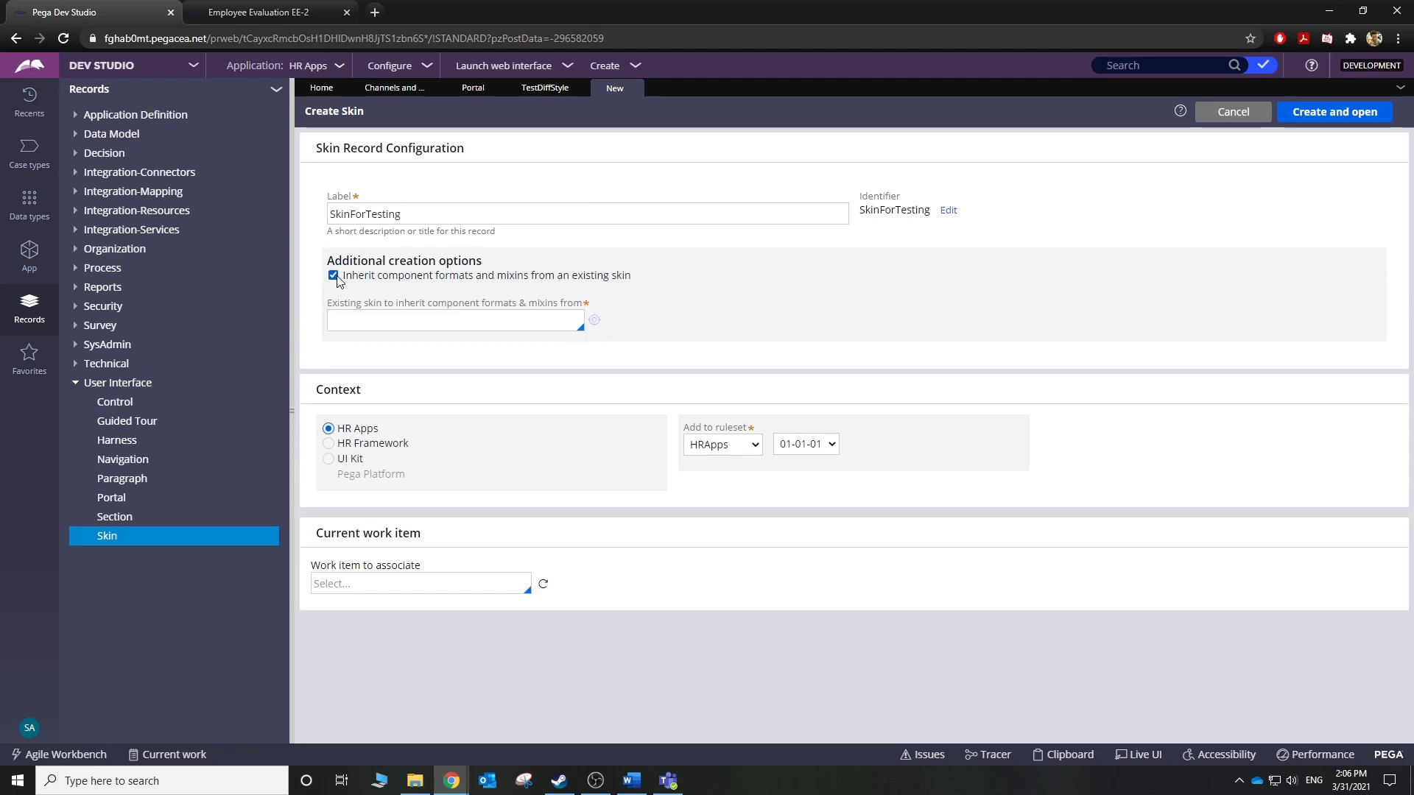
{"action": "left_click", "coordinate": [358, 322]}
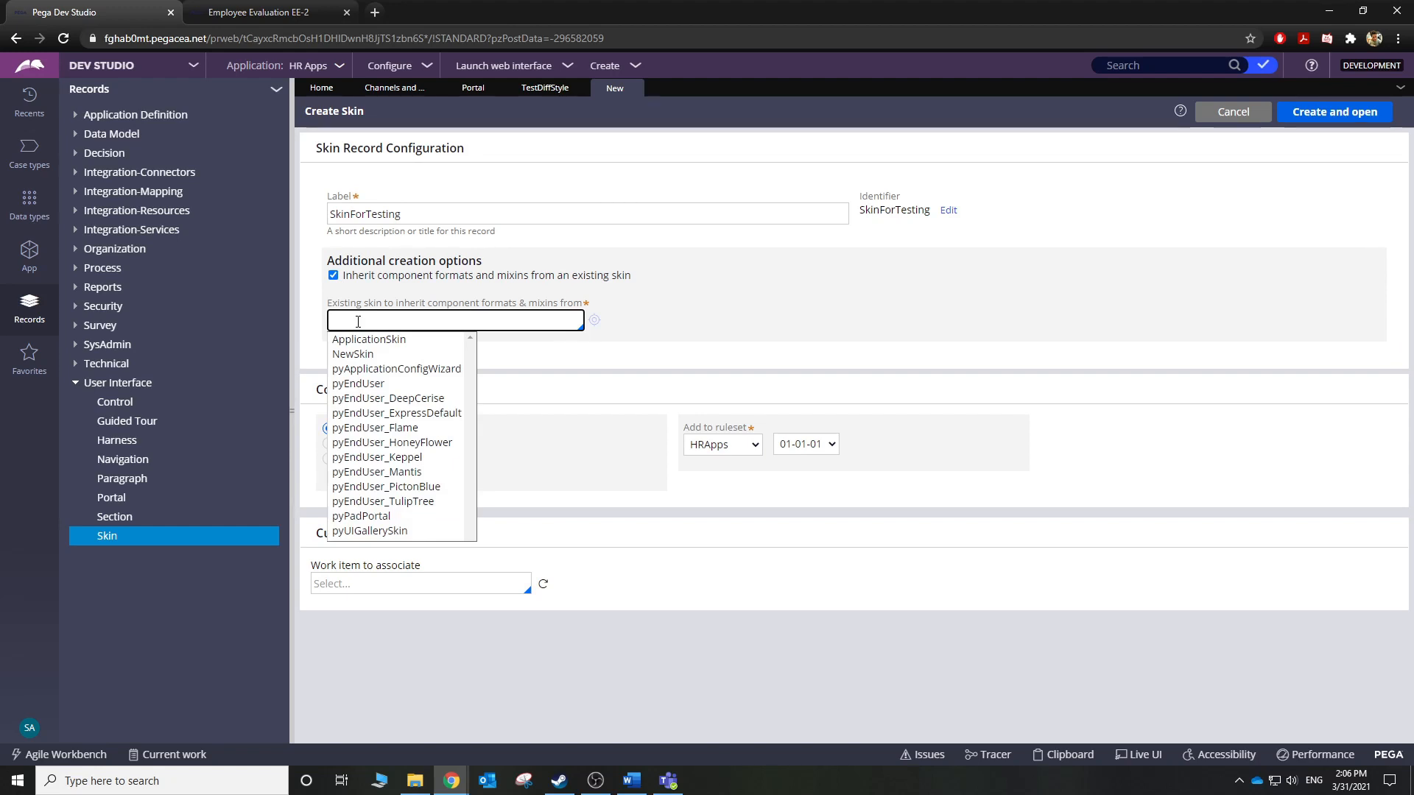
{"action": "left_click", "coordinate": [416, 443]}
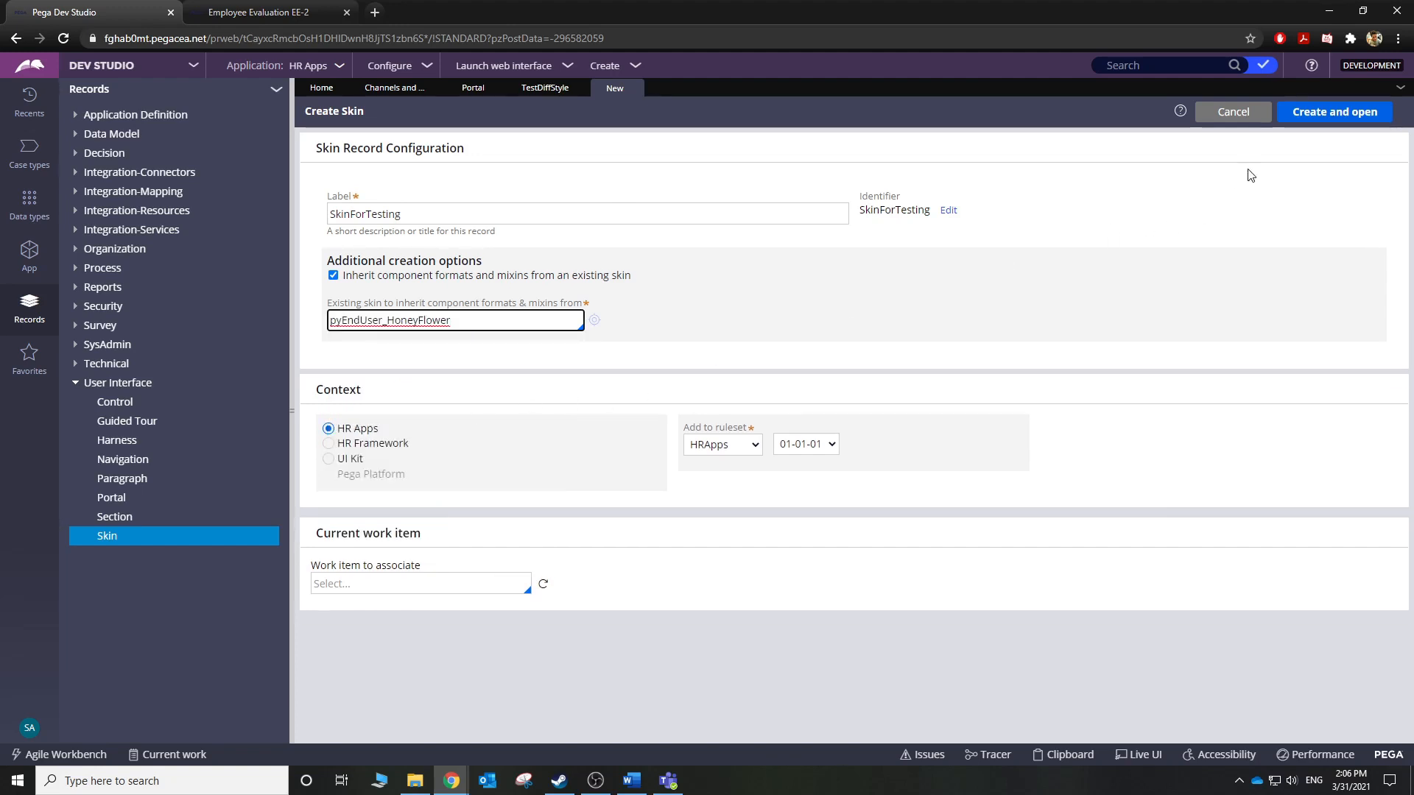
{"action": "left_click", "coordinate": [1288, 113]}
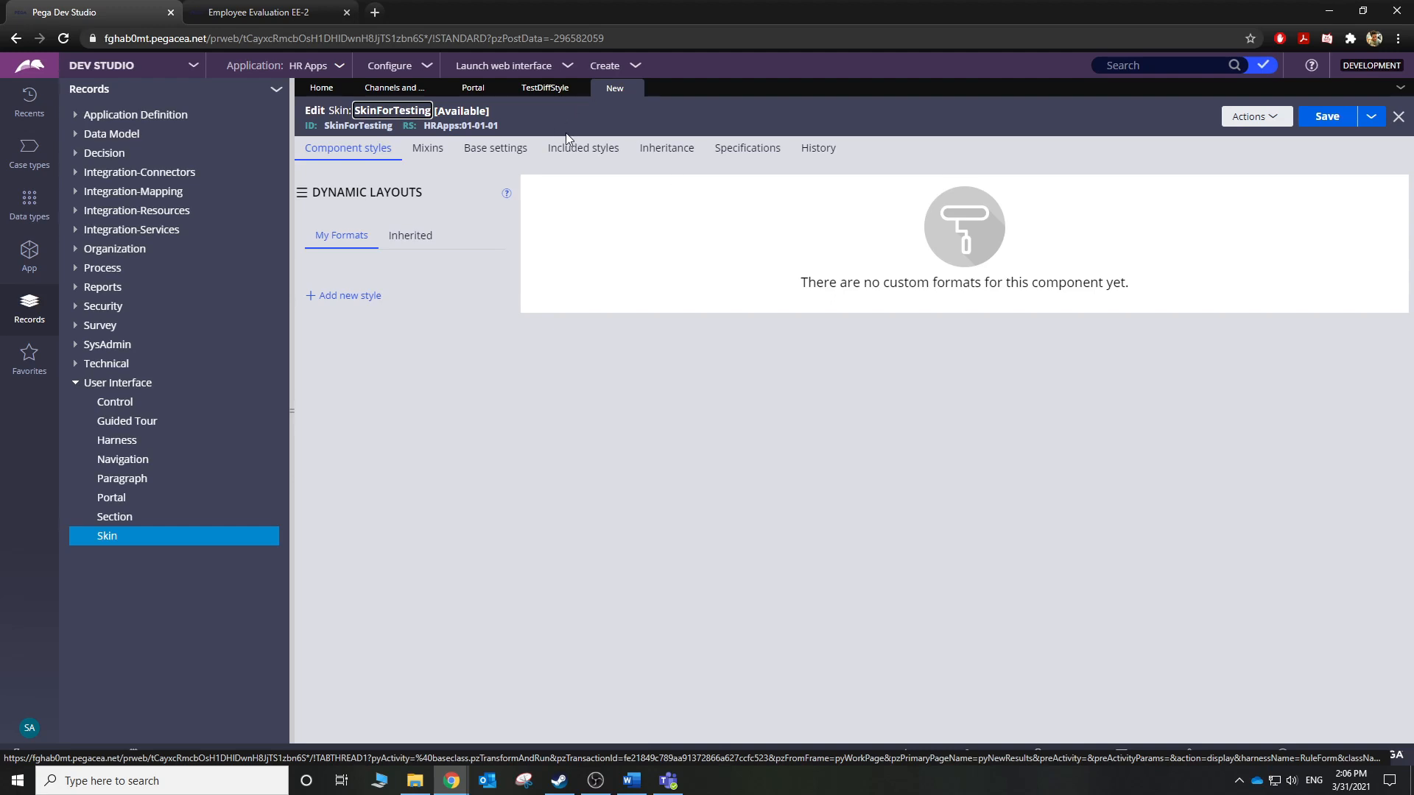
Relaunch the TestDiffStyle portal as a preview, then return to its portal record.
{"action": "left_click", "coordinate": [543, 89]}
{"action": "left_click", "coordinate": [1282, 225]}
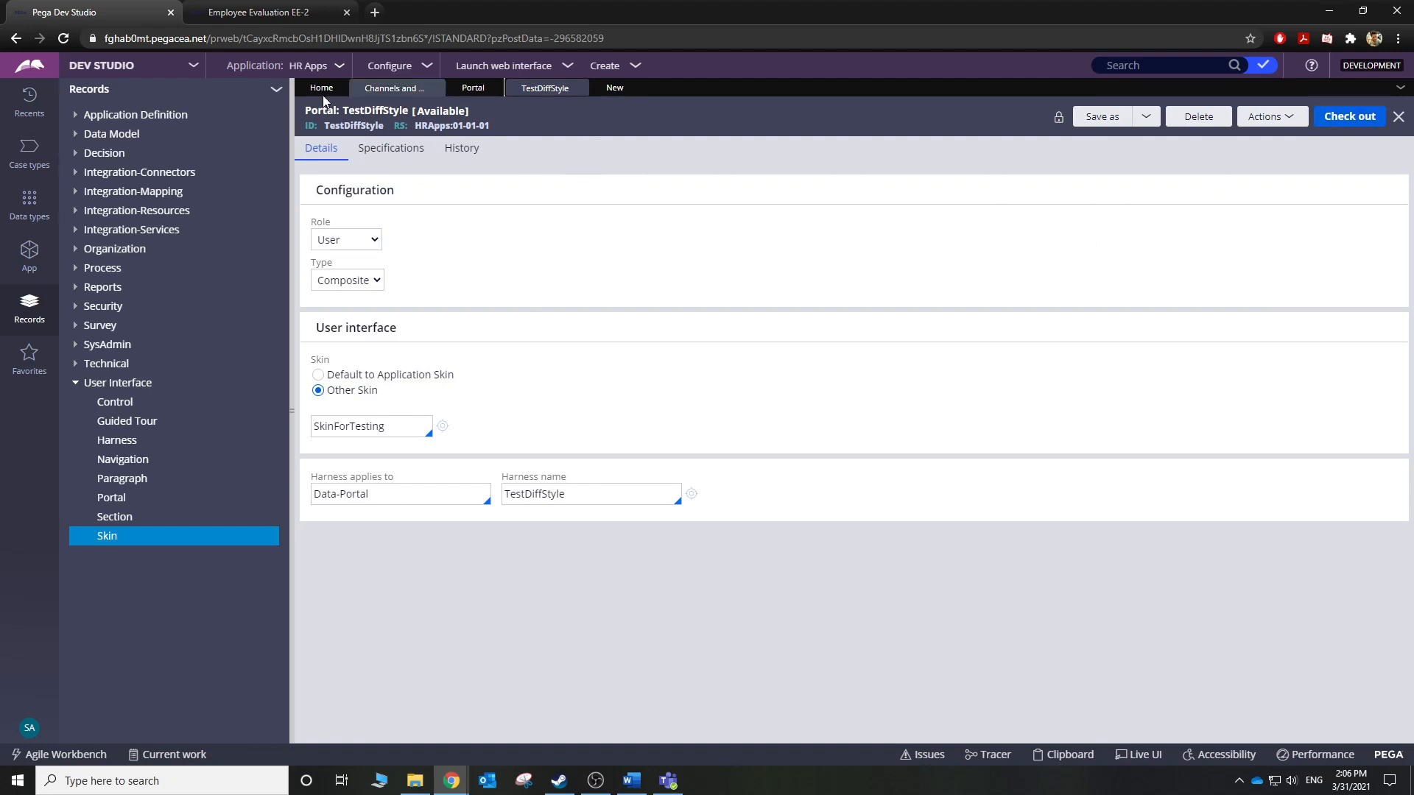
{"action": "mouse_move", "coordinate": [516, 66]}
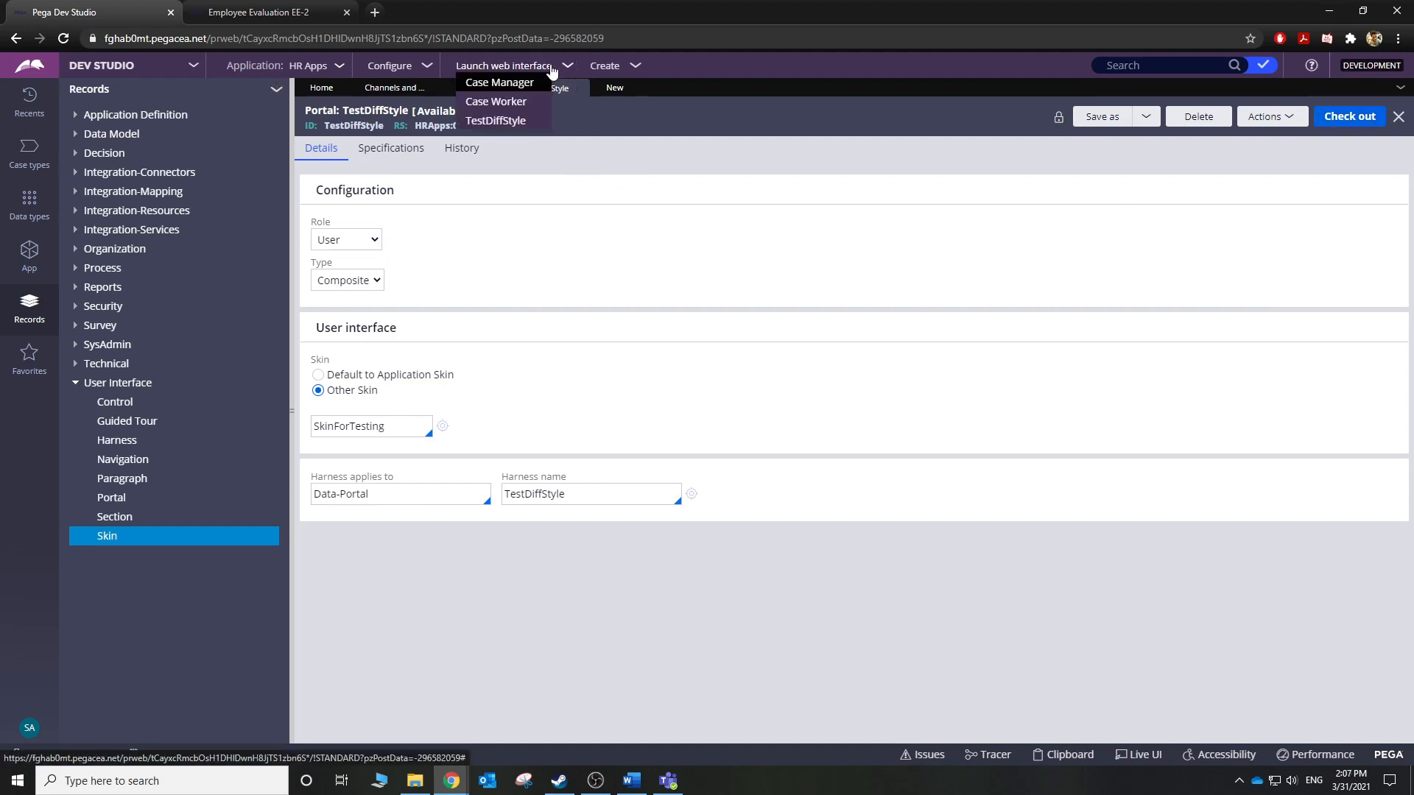
{"action": "left_click", "coordinate": [514, 122]}
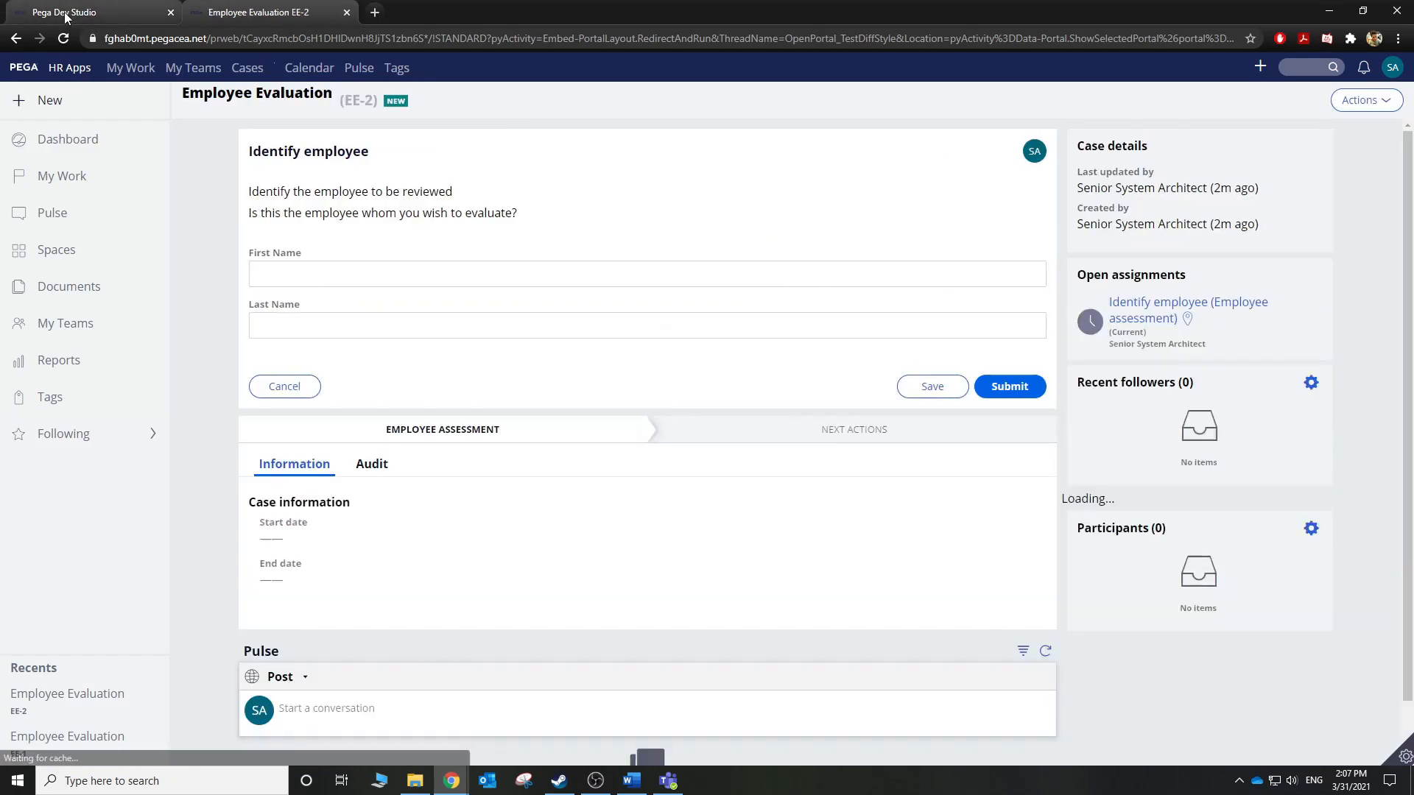
{"action": "left_click", "coordinate": [65, 17]}
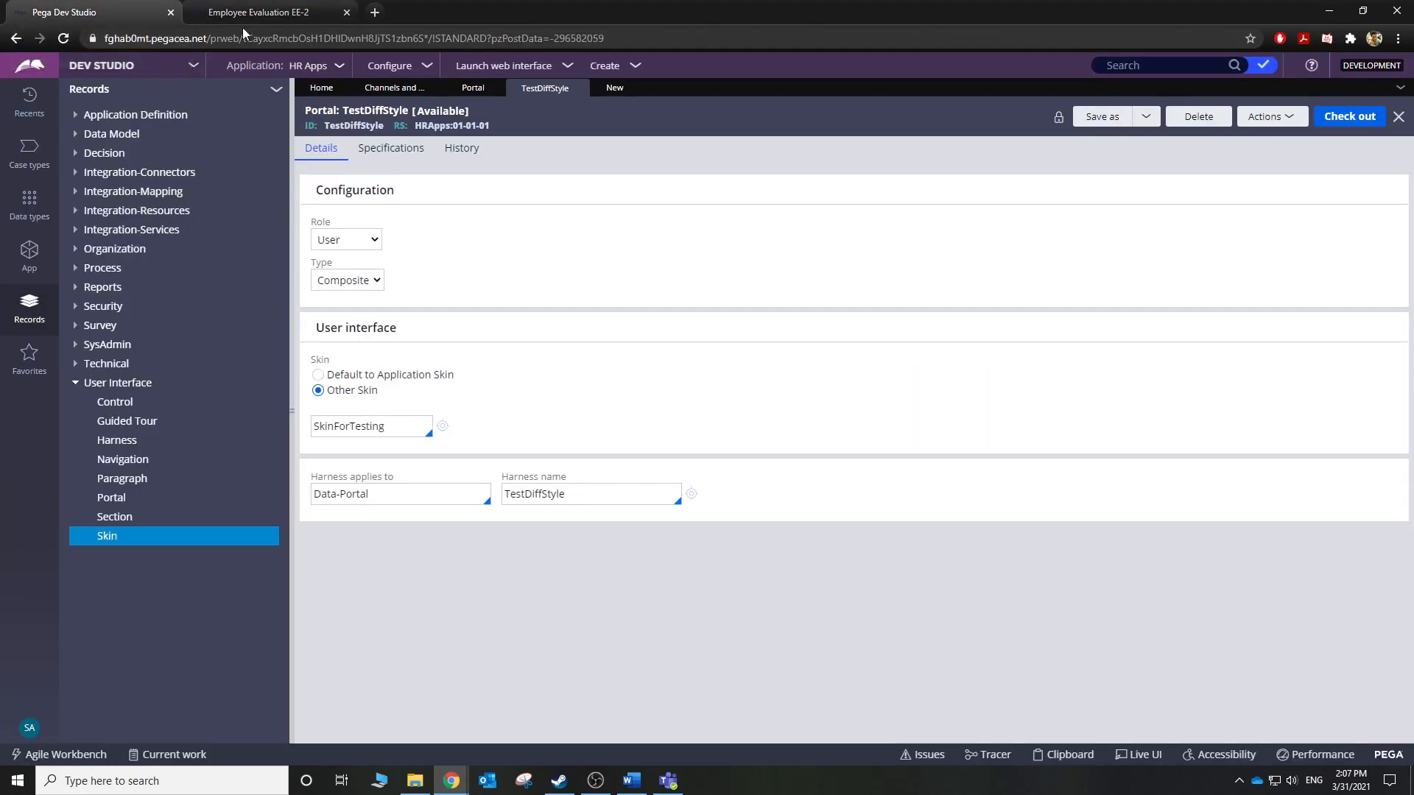
Check out the portal record, then create and save the SkinForTesting skin from its Skin field.
{"action": "left_click", "coordinate": [1374, 123]}
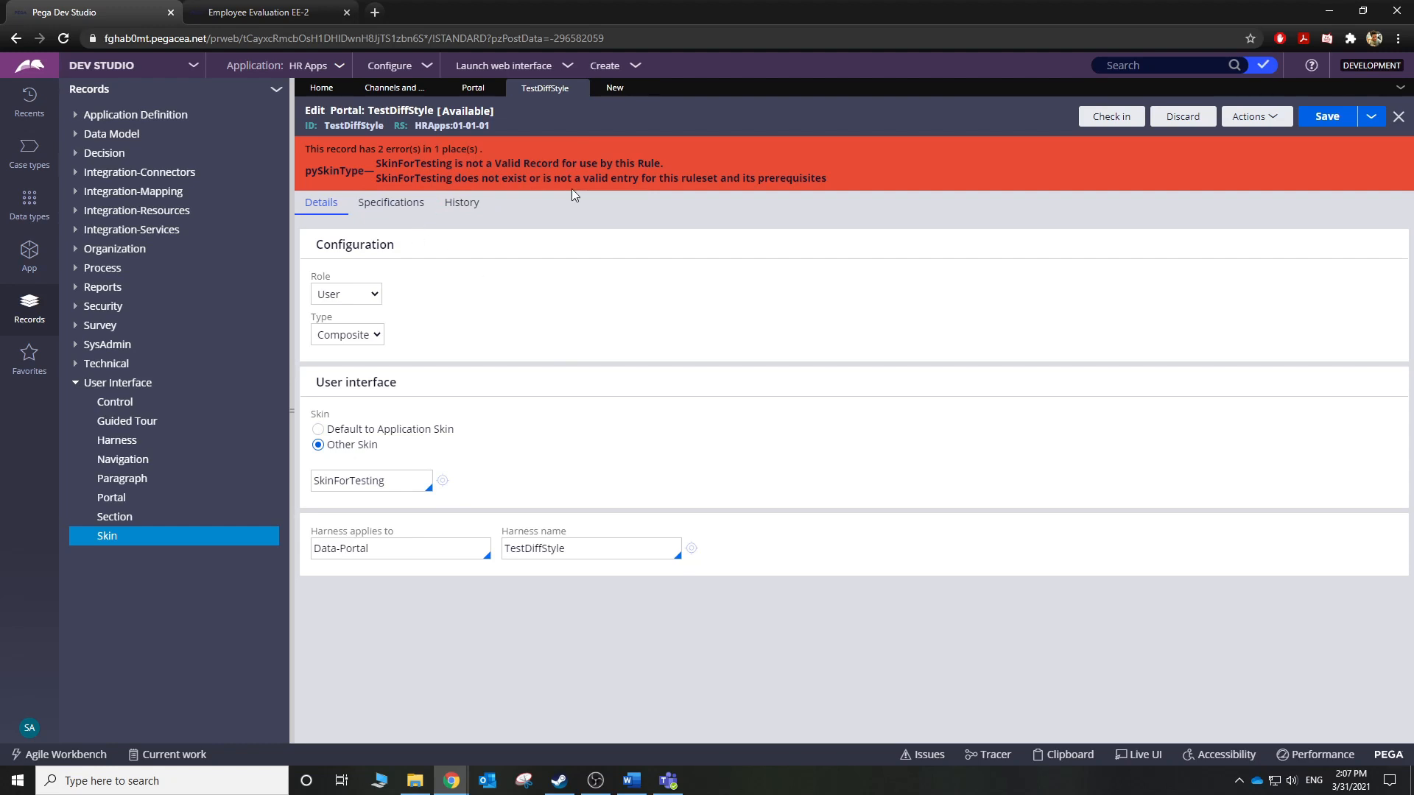
{"action": "left_click", "coordinate": [376, 483]}
{"action": "double_click", "coordinate": [377, 483]}
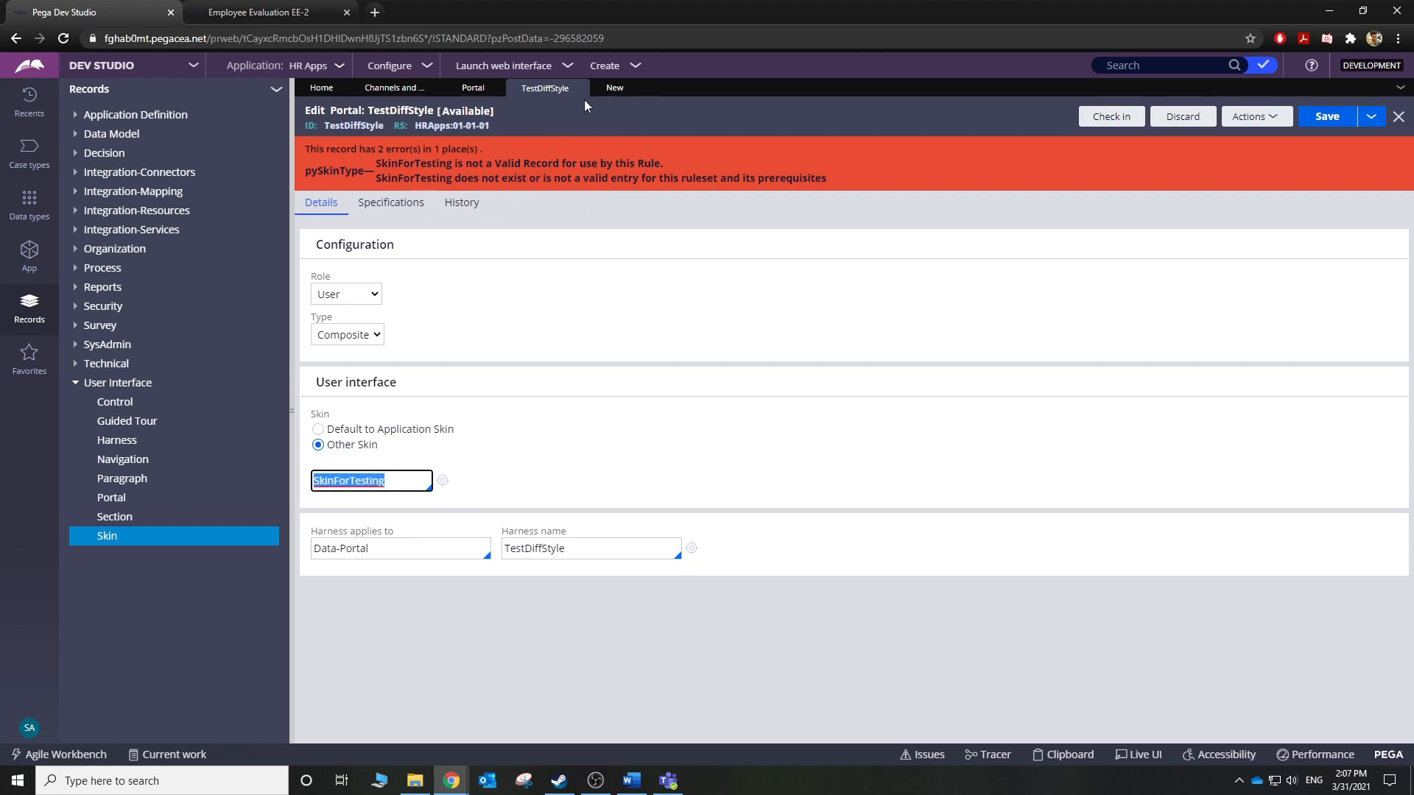
{"action": "left_click", "coordinate": [599, 87]}
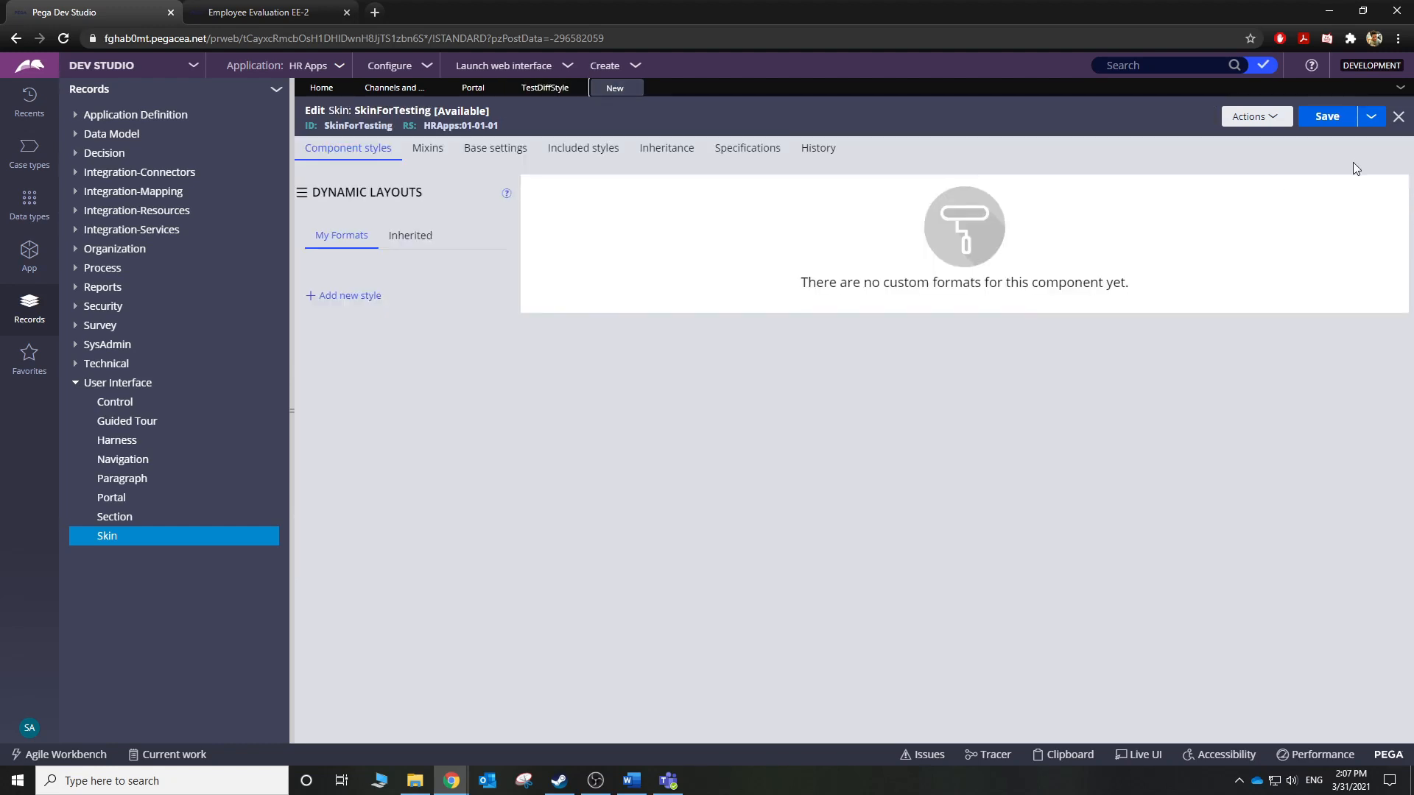
{"action": "left_click", "coordinate": [1327, 116]}
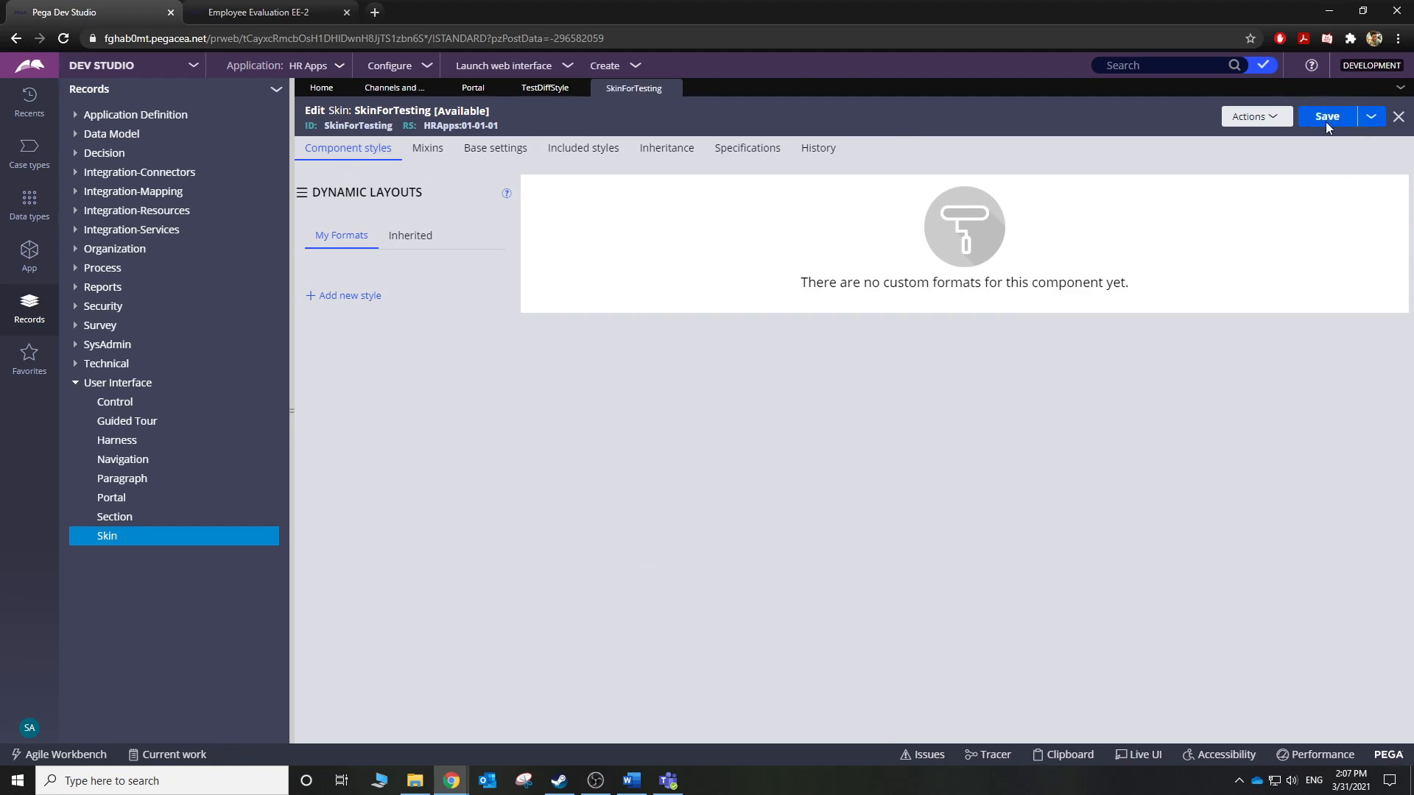
Save the TestDiffStyle portal record now that SkinForTesting exists.
{"action": "left_click", "coordinate": [533, 89]}
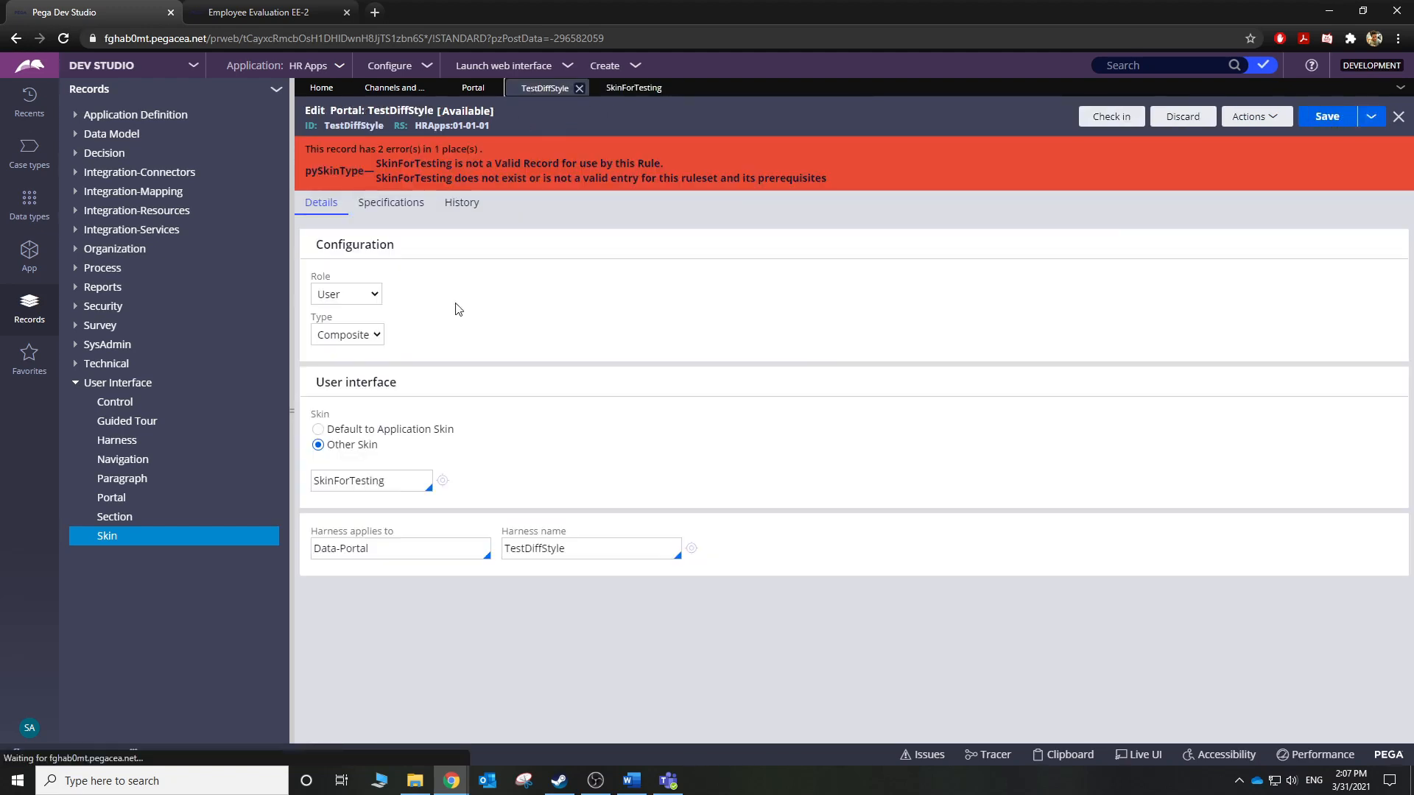
{"action": "left_click", "coordinate": [1328, 118]}
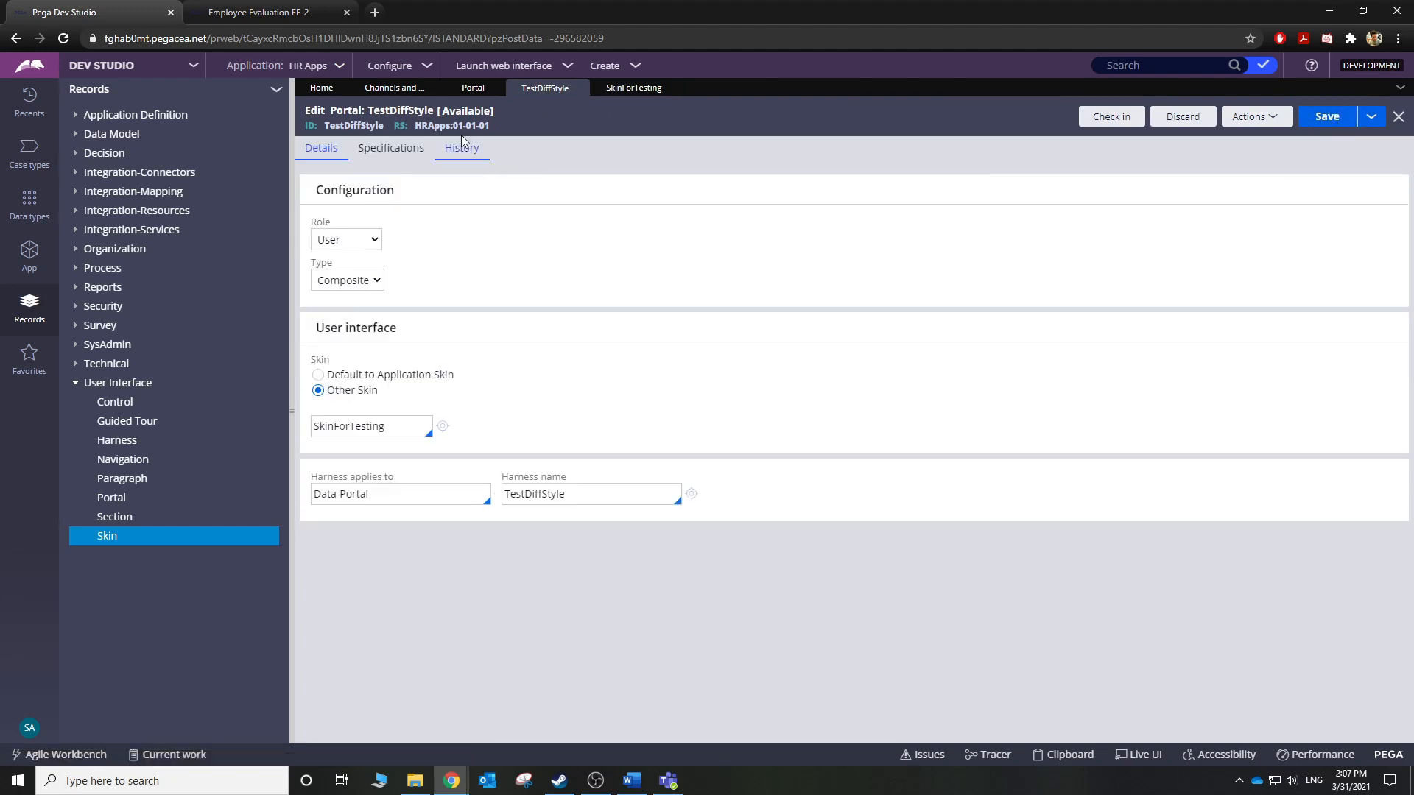
{"action": "left_click", "coordinate": [549, 66]}
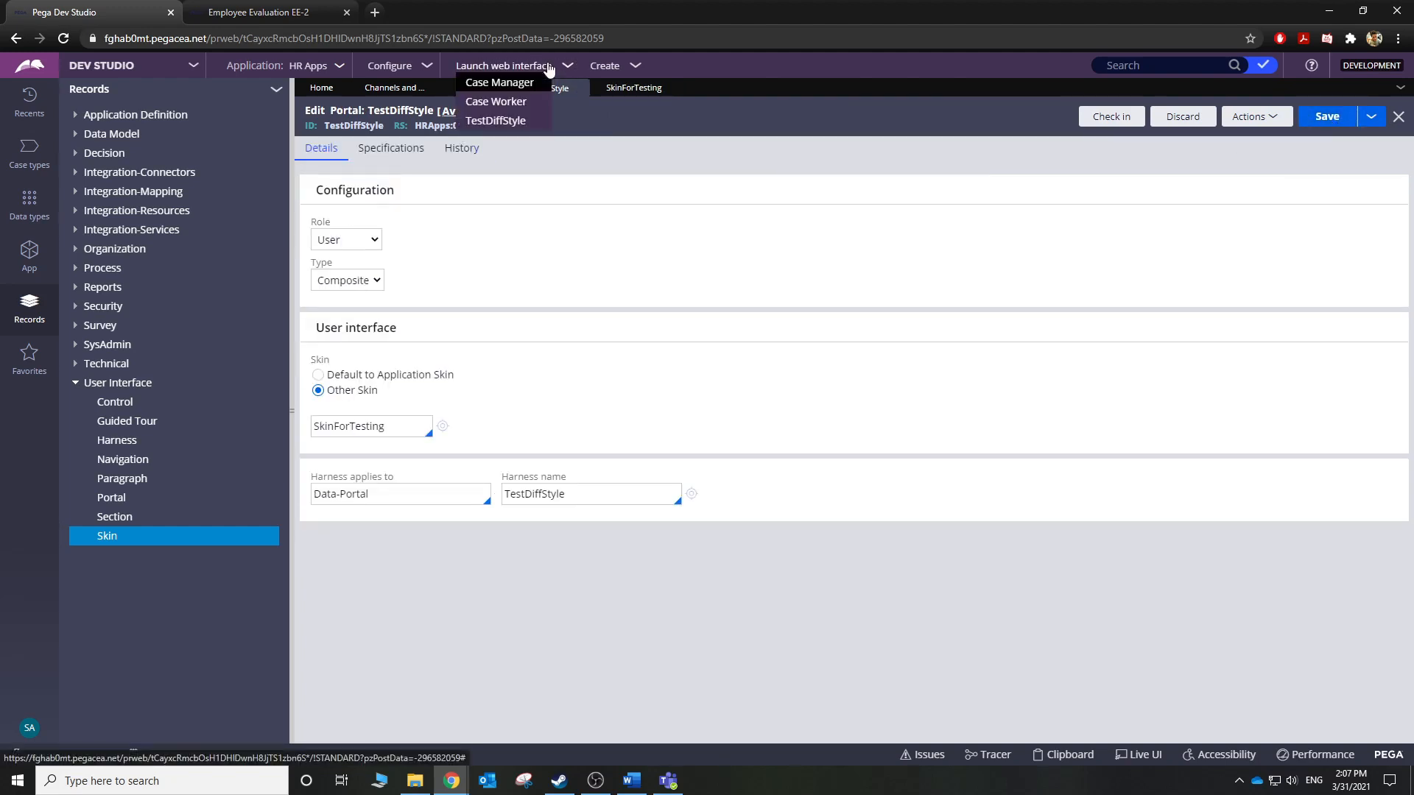
Glance at the EE-2 case tab, then launch the TestDiffStyle portal from Dev Studio.
{"action": "left_click", "coordinate": [204, 16]}
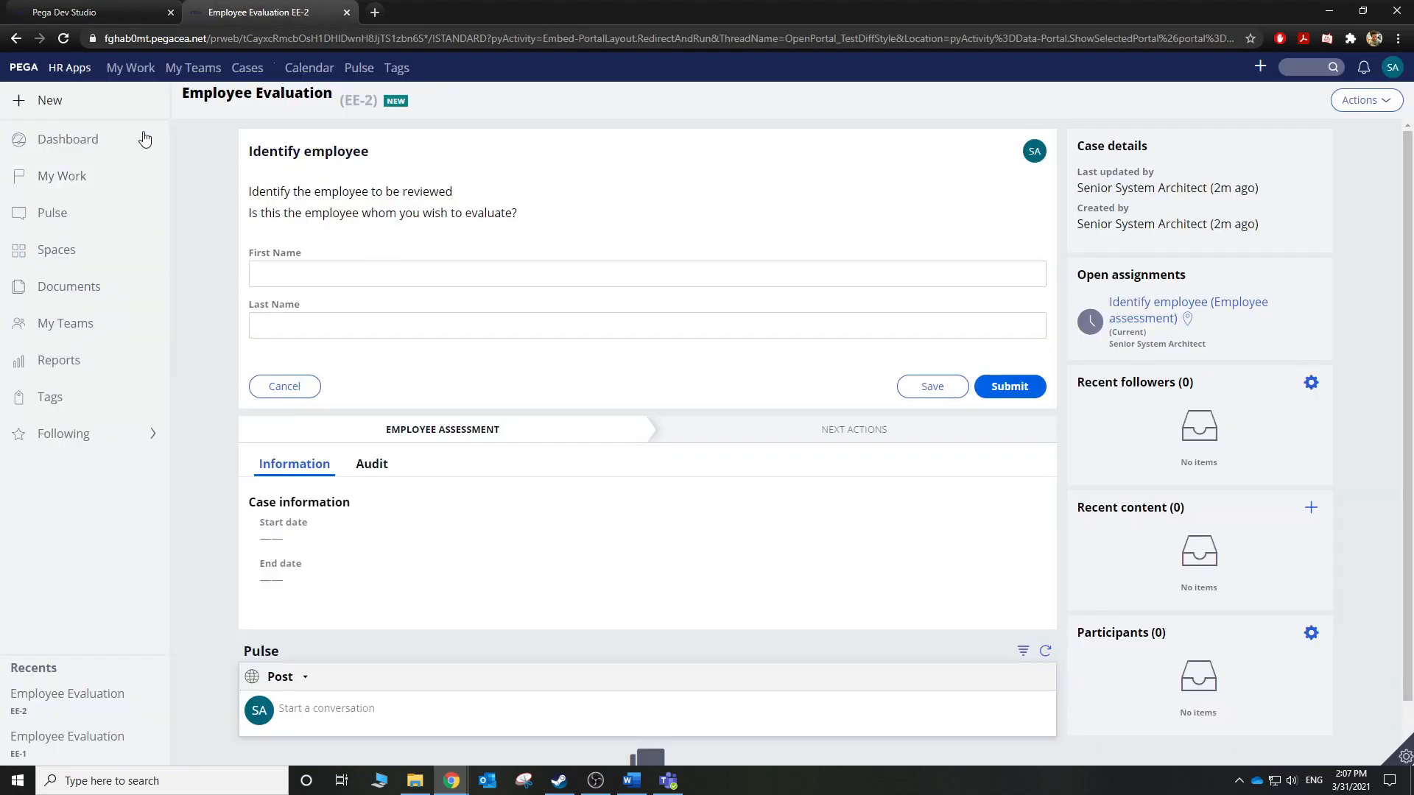
{"action": "left_click", "coordinate": [96, 13]}
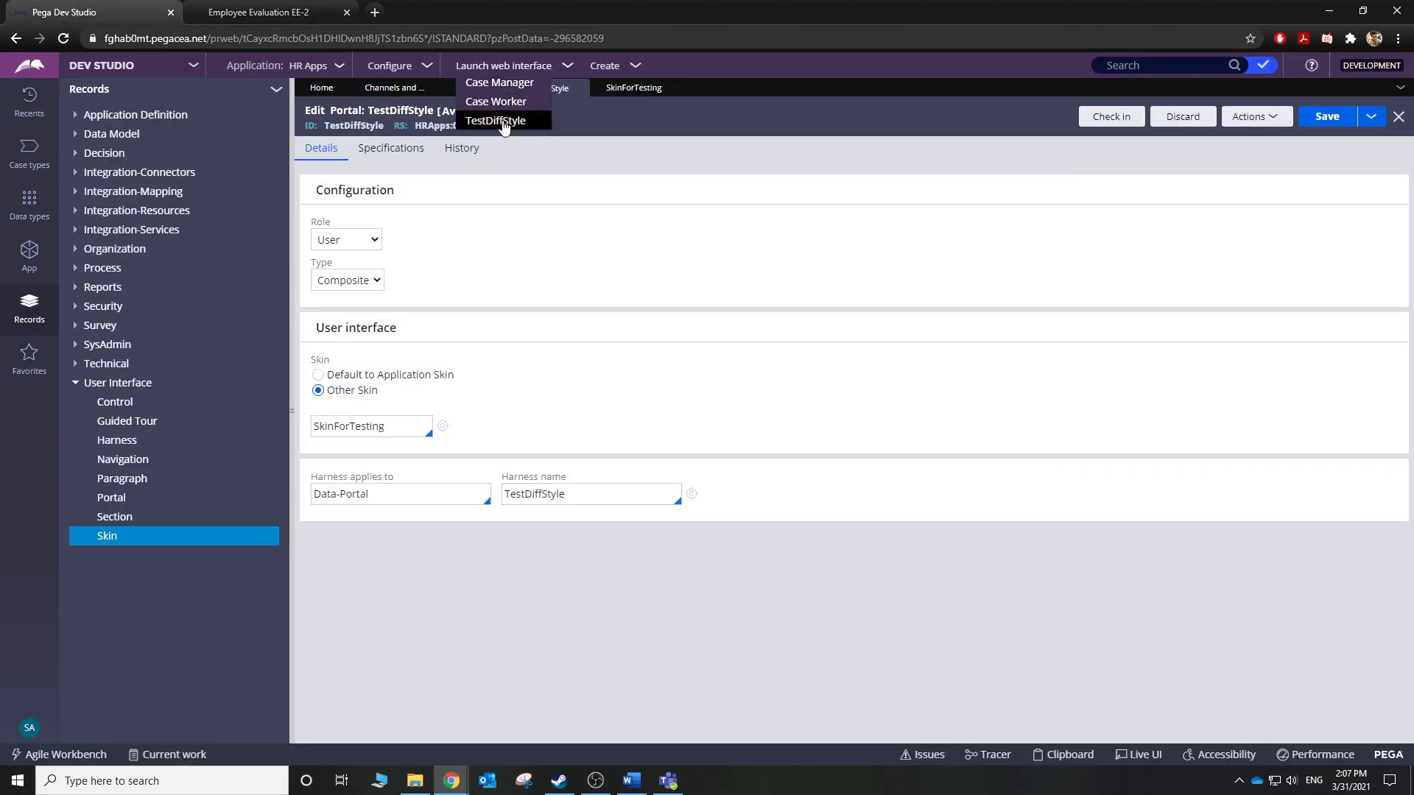
{"action": "left_click", "coordinate": [503, 121]}
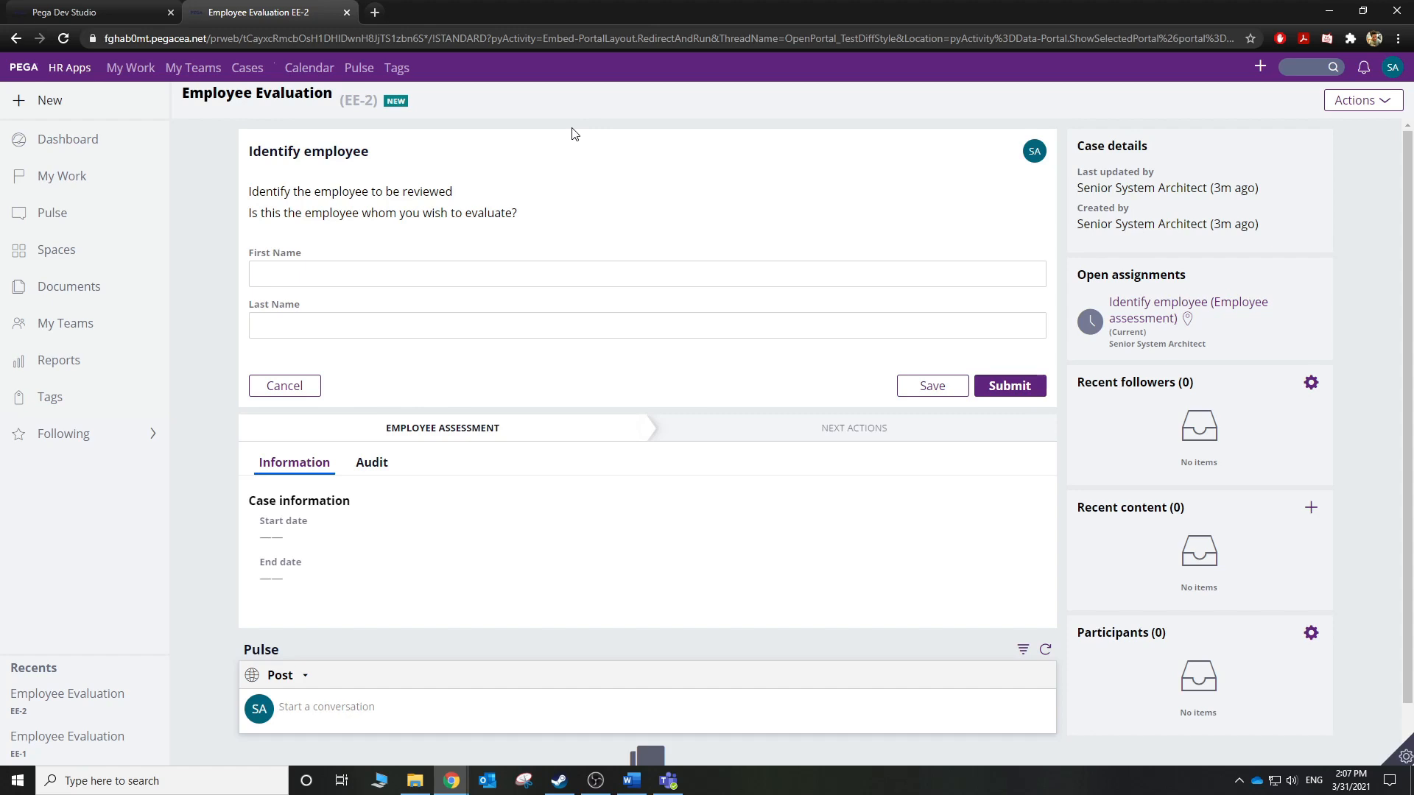
{"action": "left_click_drag", "start_coordinate": [305, 254], "coordinate": [248, 258]}
{"action": "mouse_move", "coordinate": [1405, 759]}
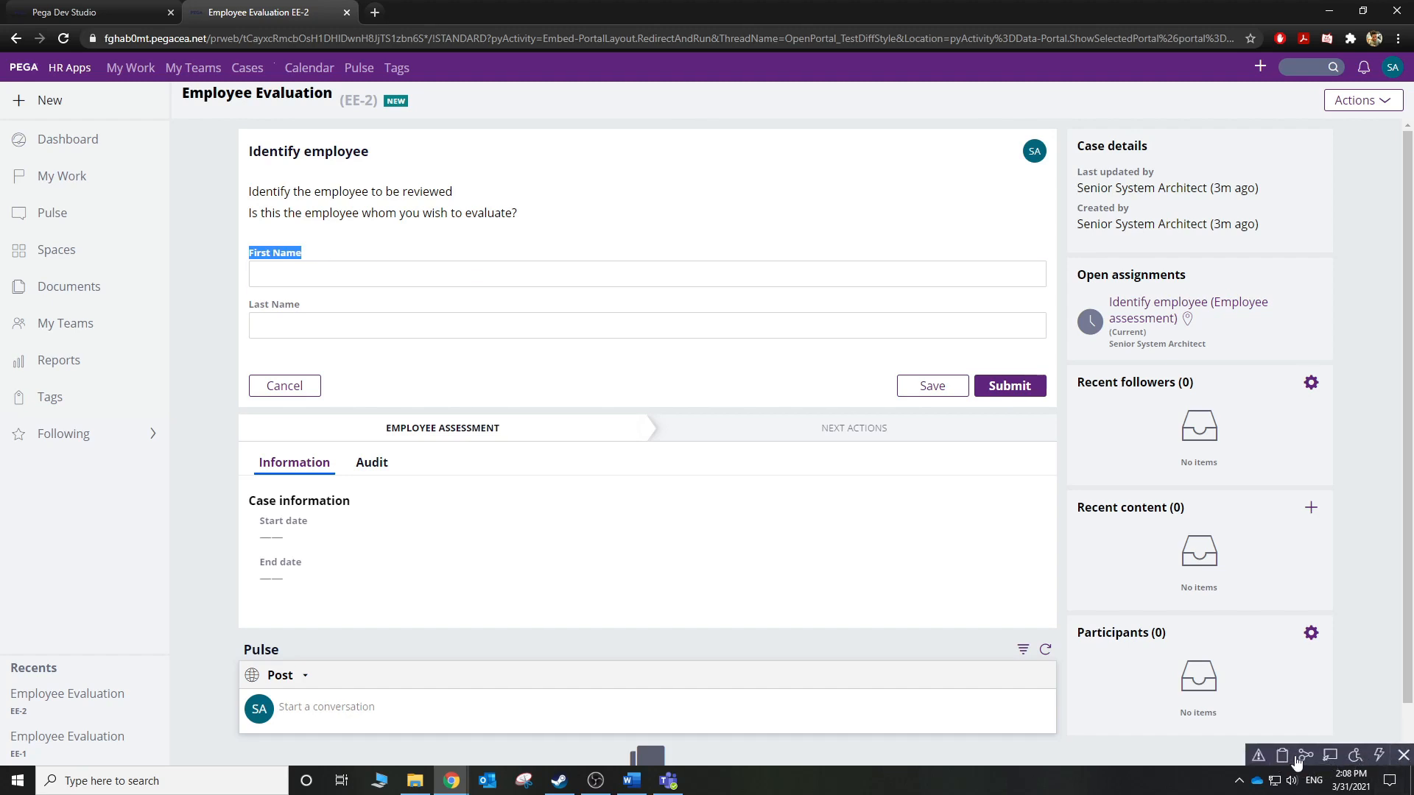
Use Live UI on the First Name input to open its EmployeeInformation section in Dev Studio.
{"action": "left_click", "coordinate": [1329, 755]}
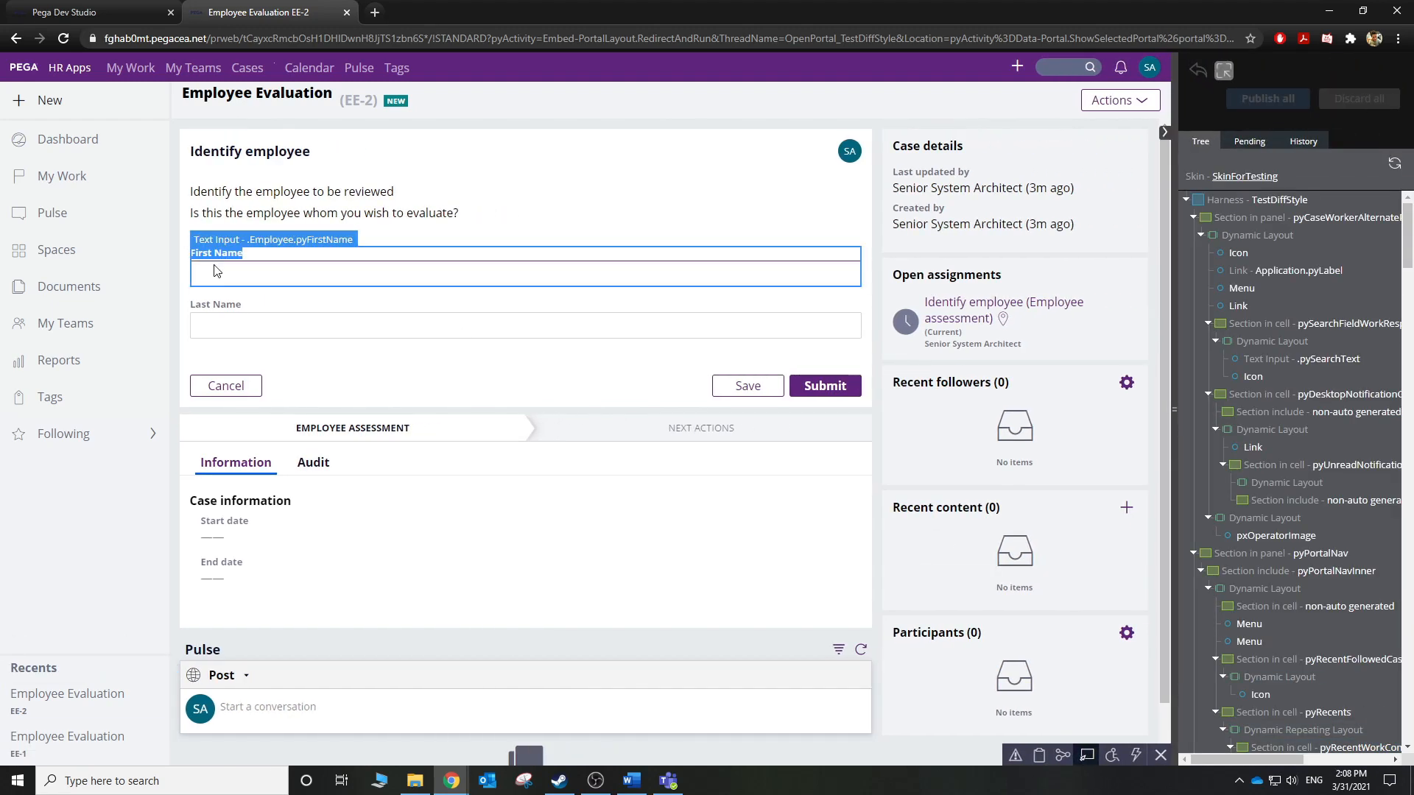
{"action": "left_click", "coordinate": [250, 275]}
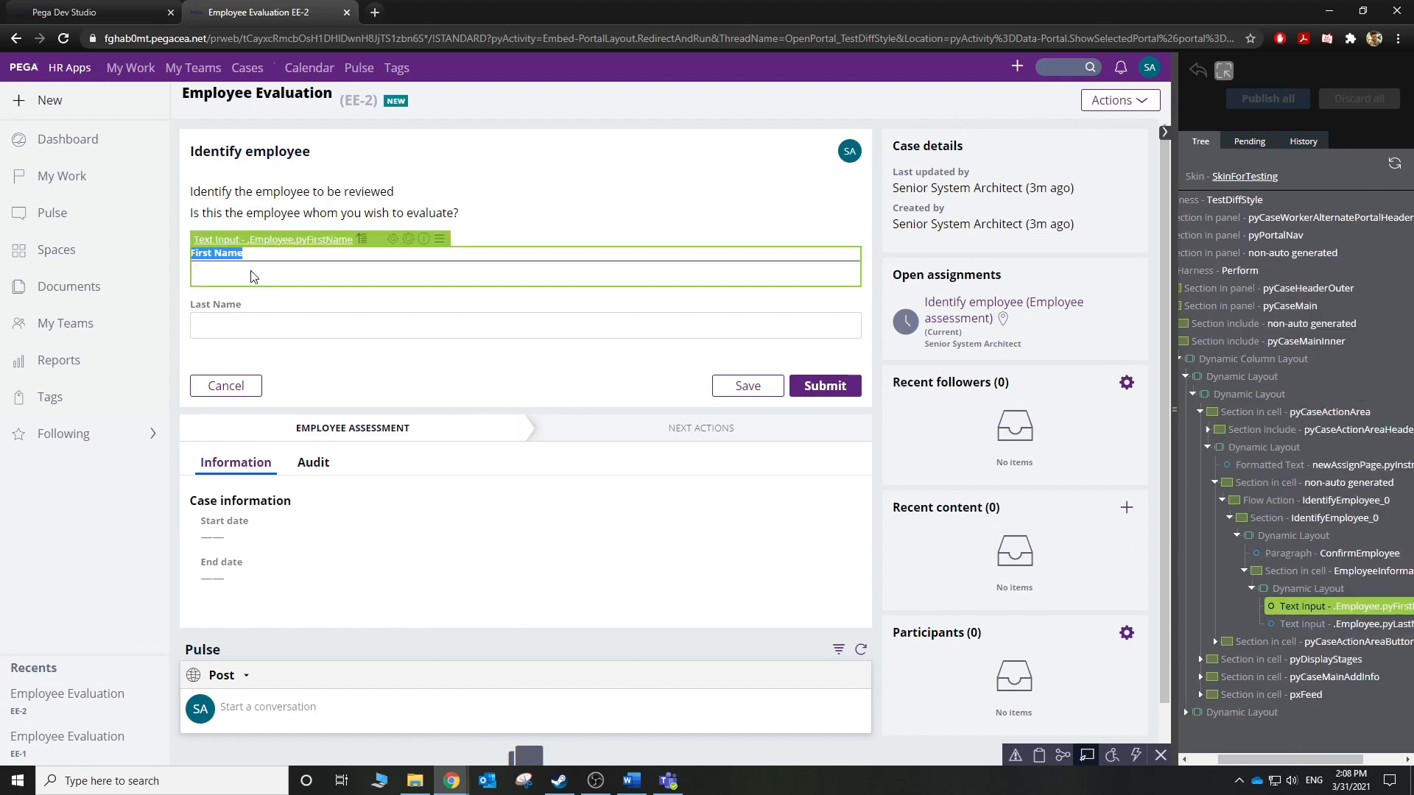
{"action": "left_click", "coordinate": [390, 243]}
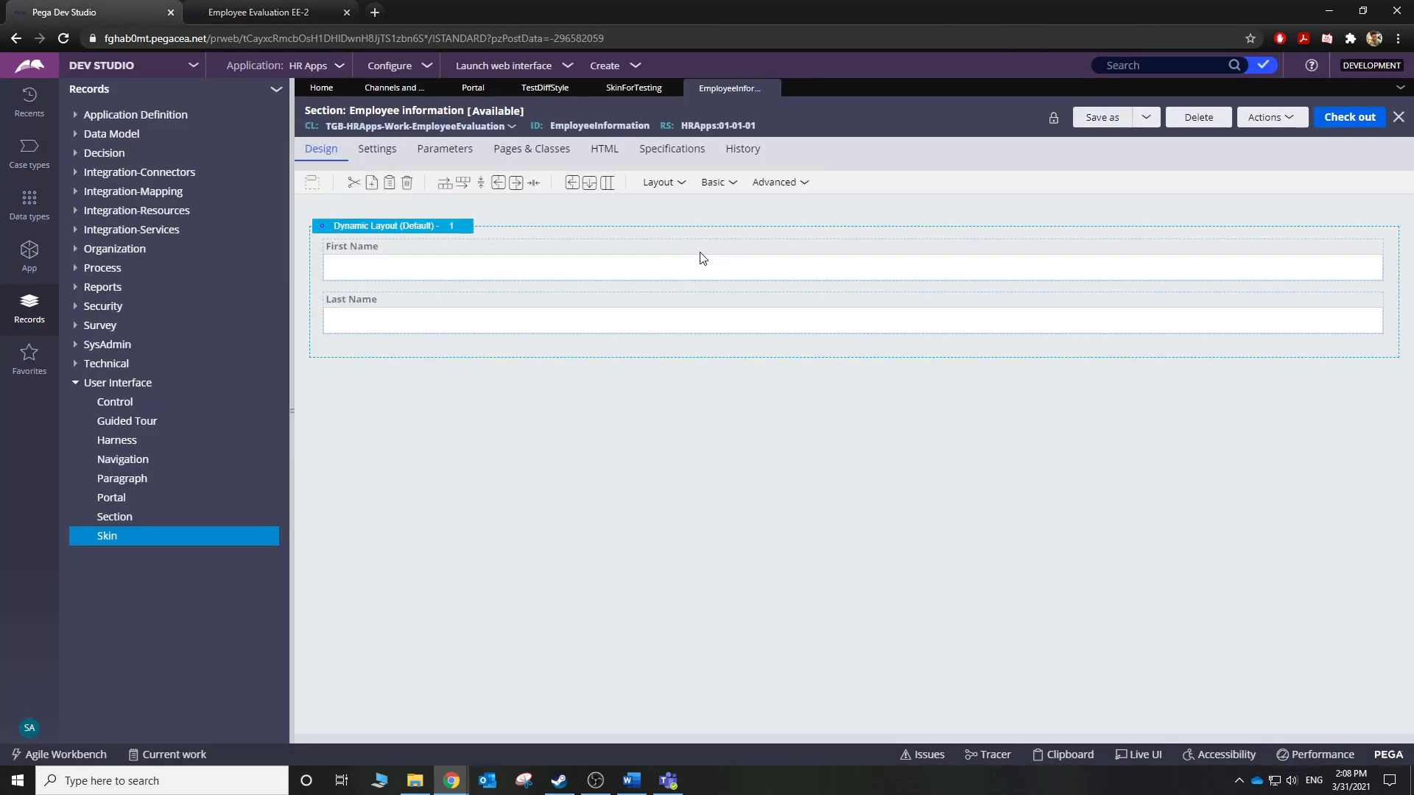
Review the First Name cell's Presentation settings, noting Label format Standard, then go back to the TestDiffStyle record.
{"action": "left_click", "coordinate": [574, 267]}
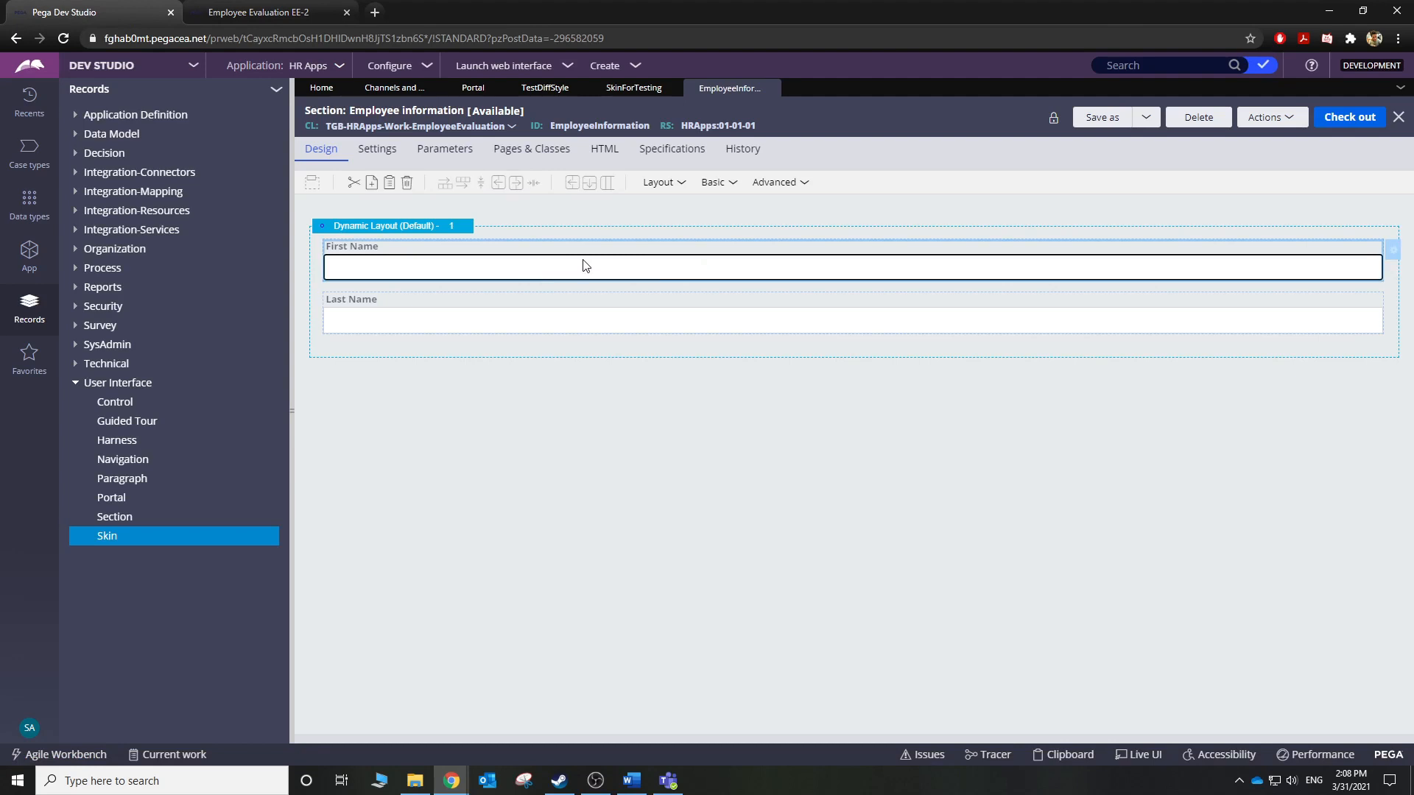
{"action": "left_click", "coordinate": [1392, 254]}
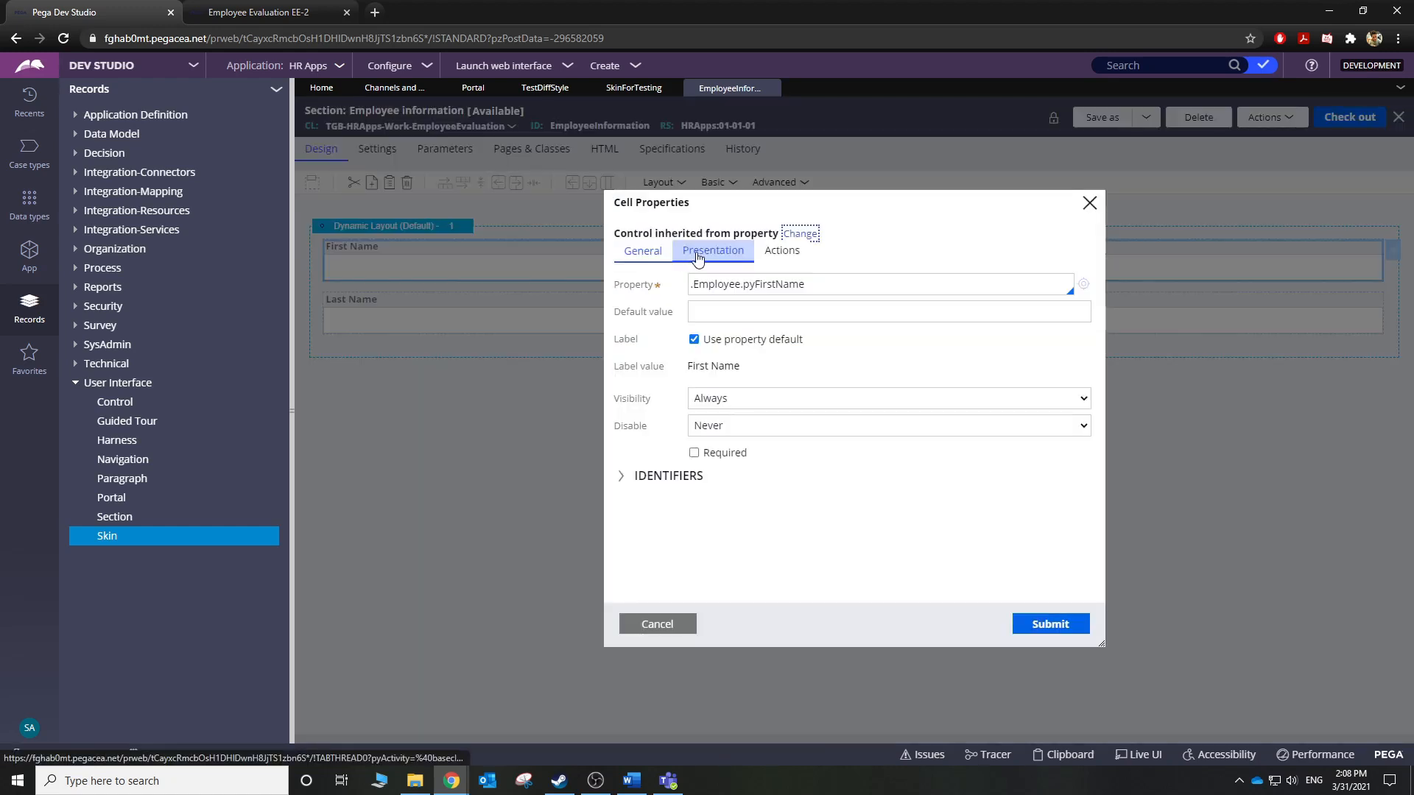
{"action": "left_click", "coordinate": [698, 256]}
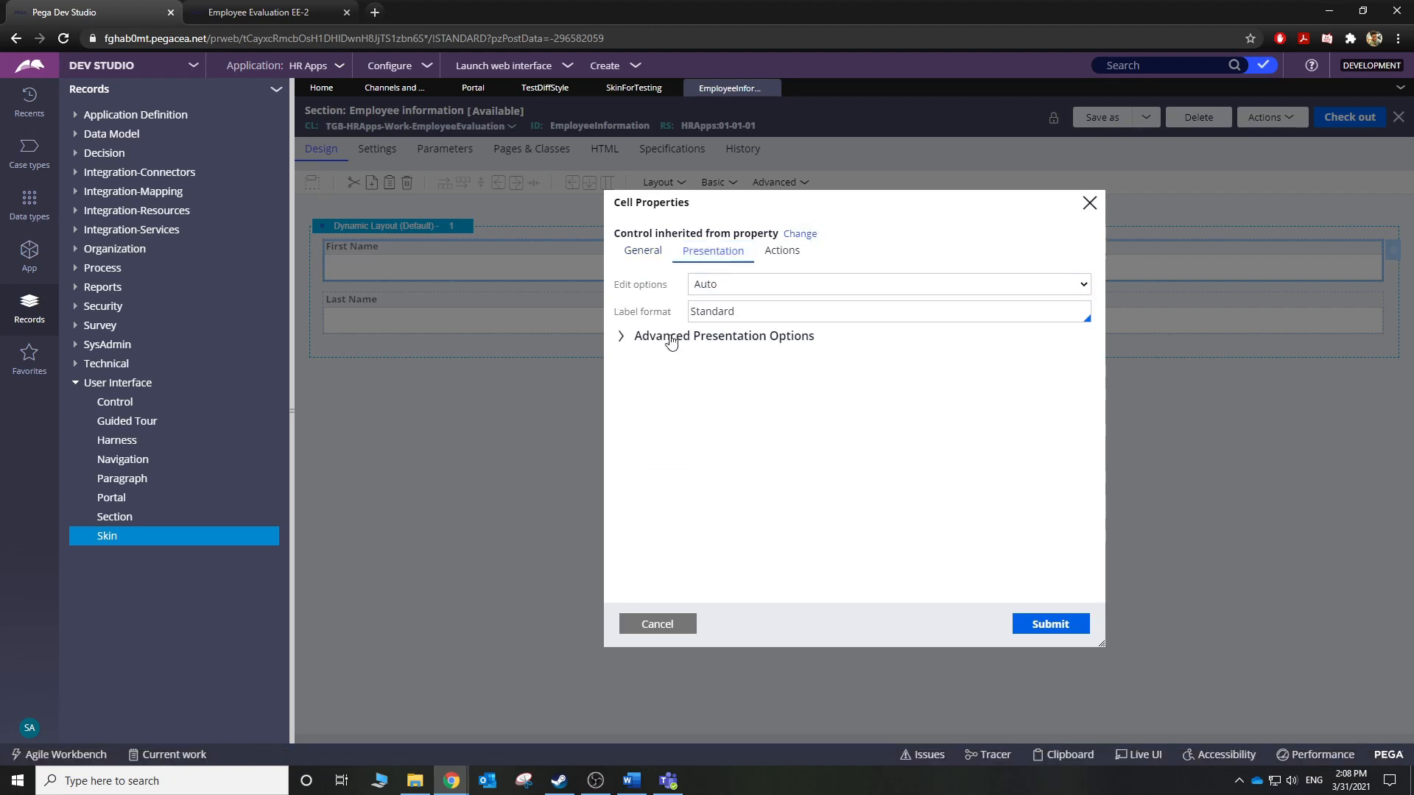
{"action": "left_click", "coordinate": [708, 311]}
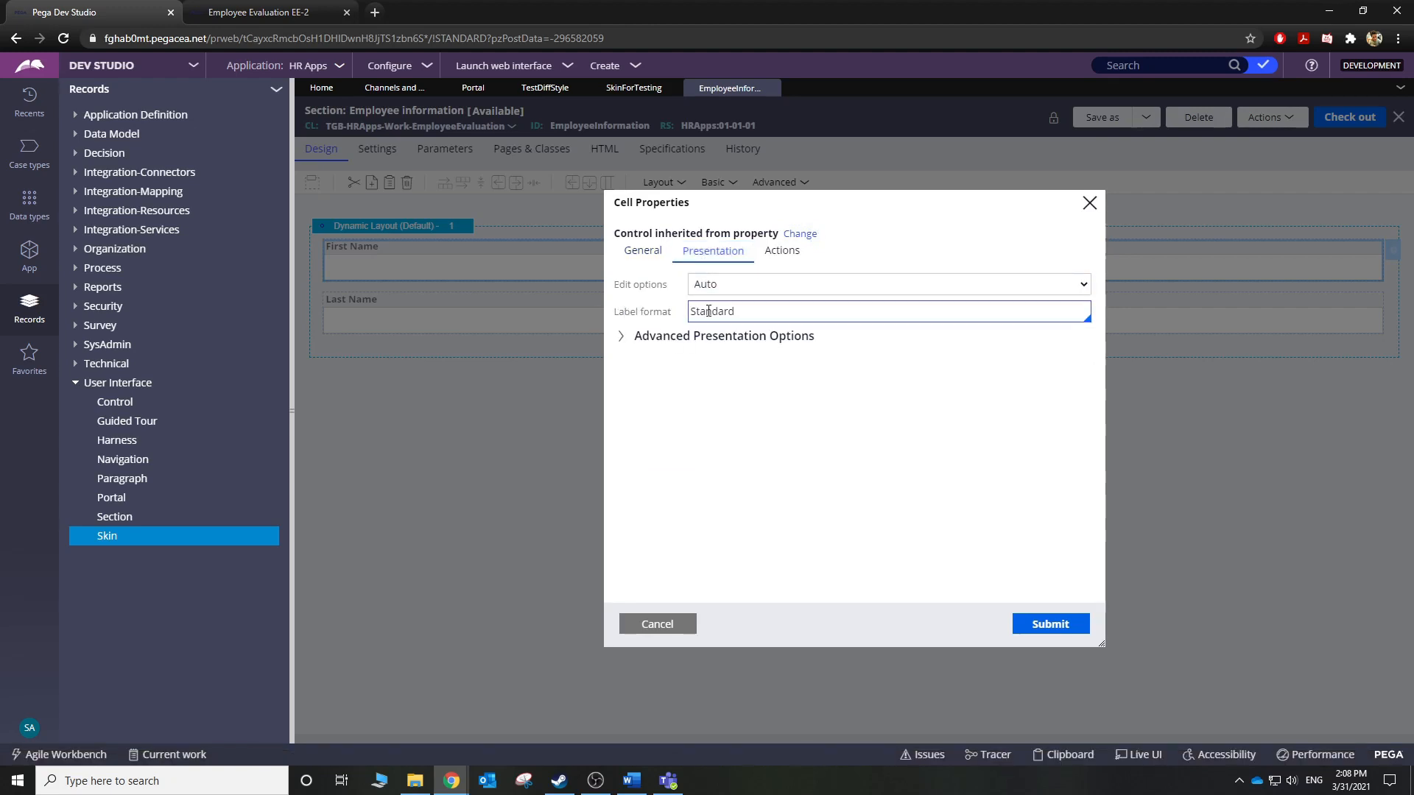
{"action": "left_click", "coordinate": [773, 318]}
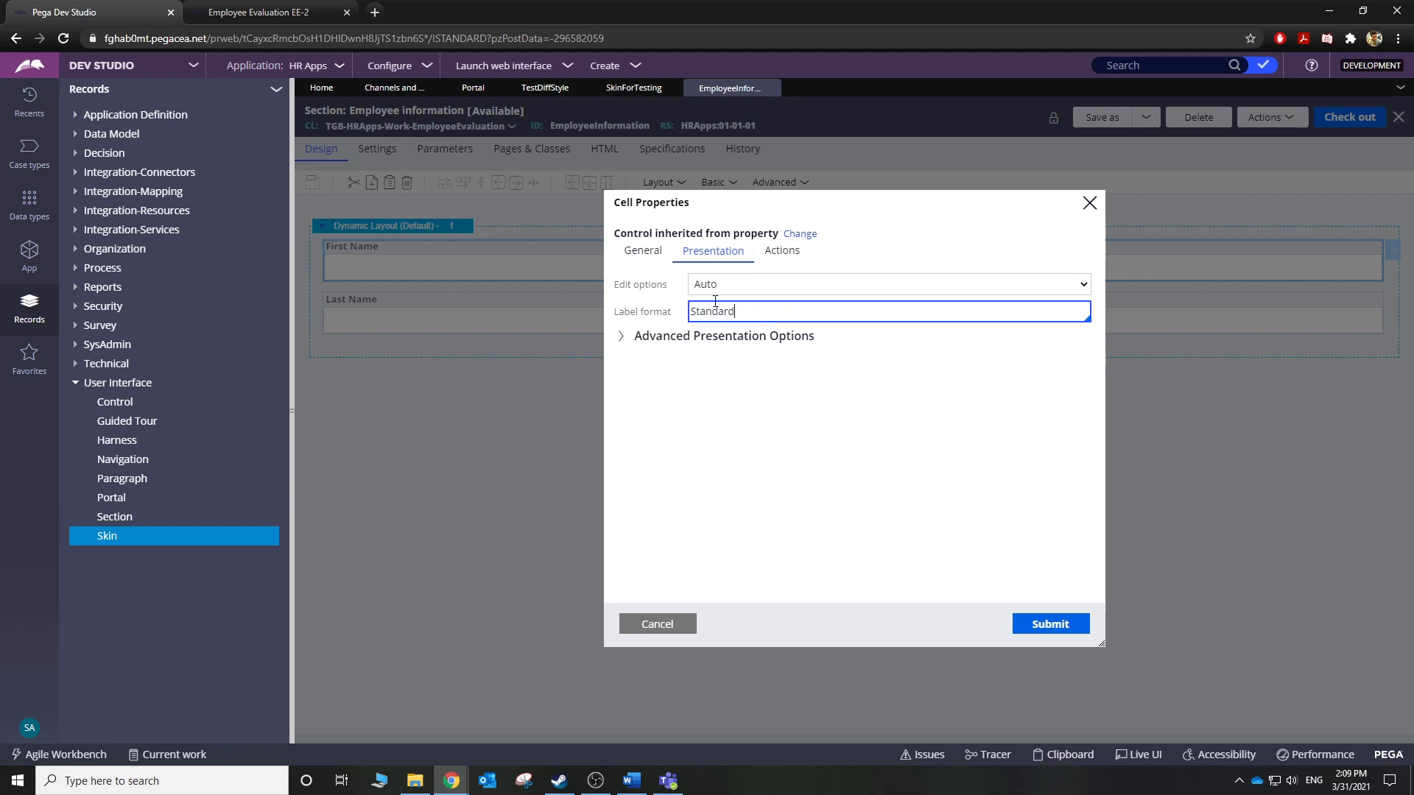
{"action": "left_click", "coordinate": [538, 92]}
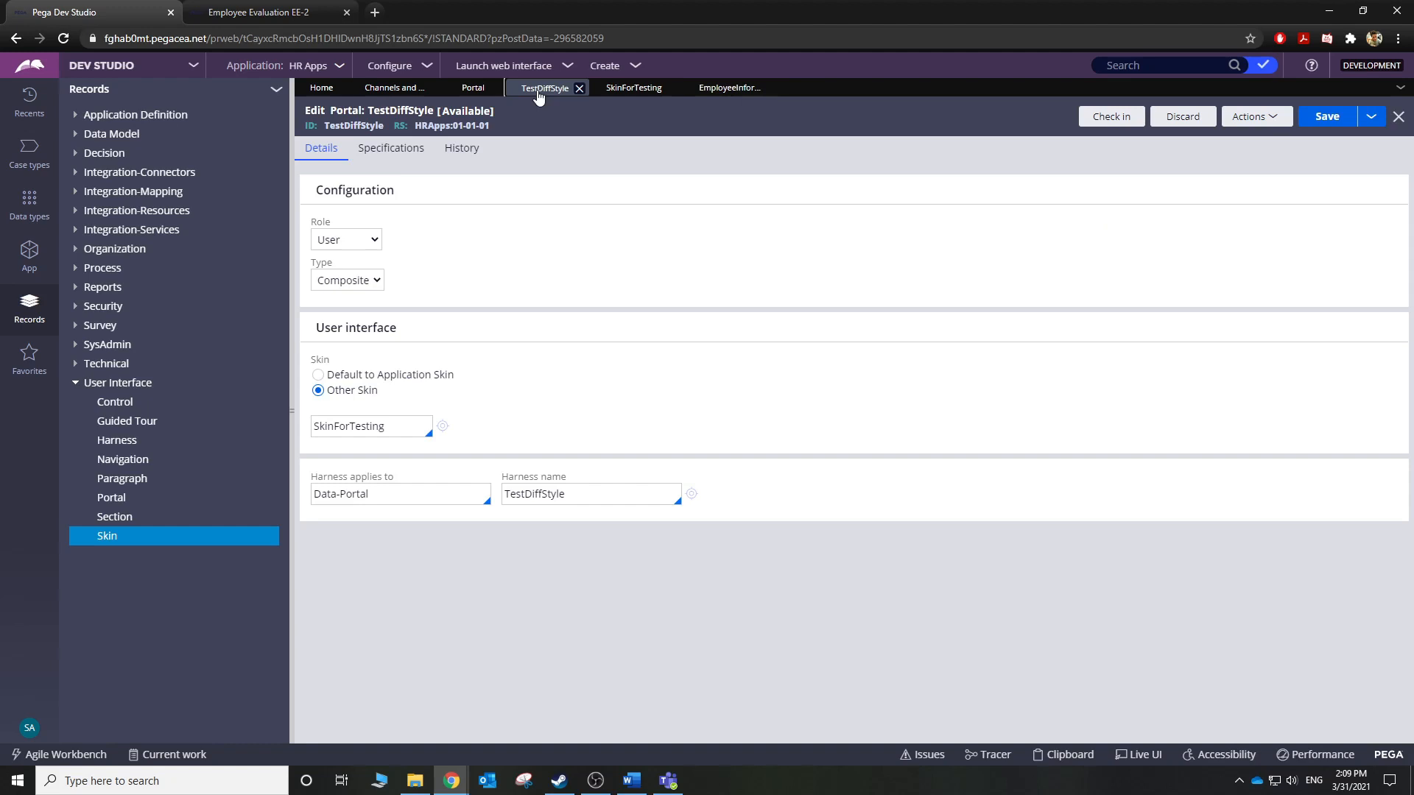
In the SkinForTesting skin's component list, open the Labels & Required field component.
{"action": "left_click", "coordinate": [624, 89]}
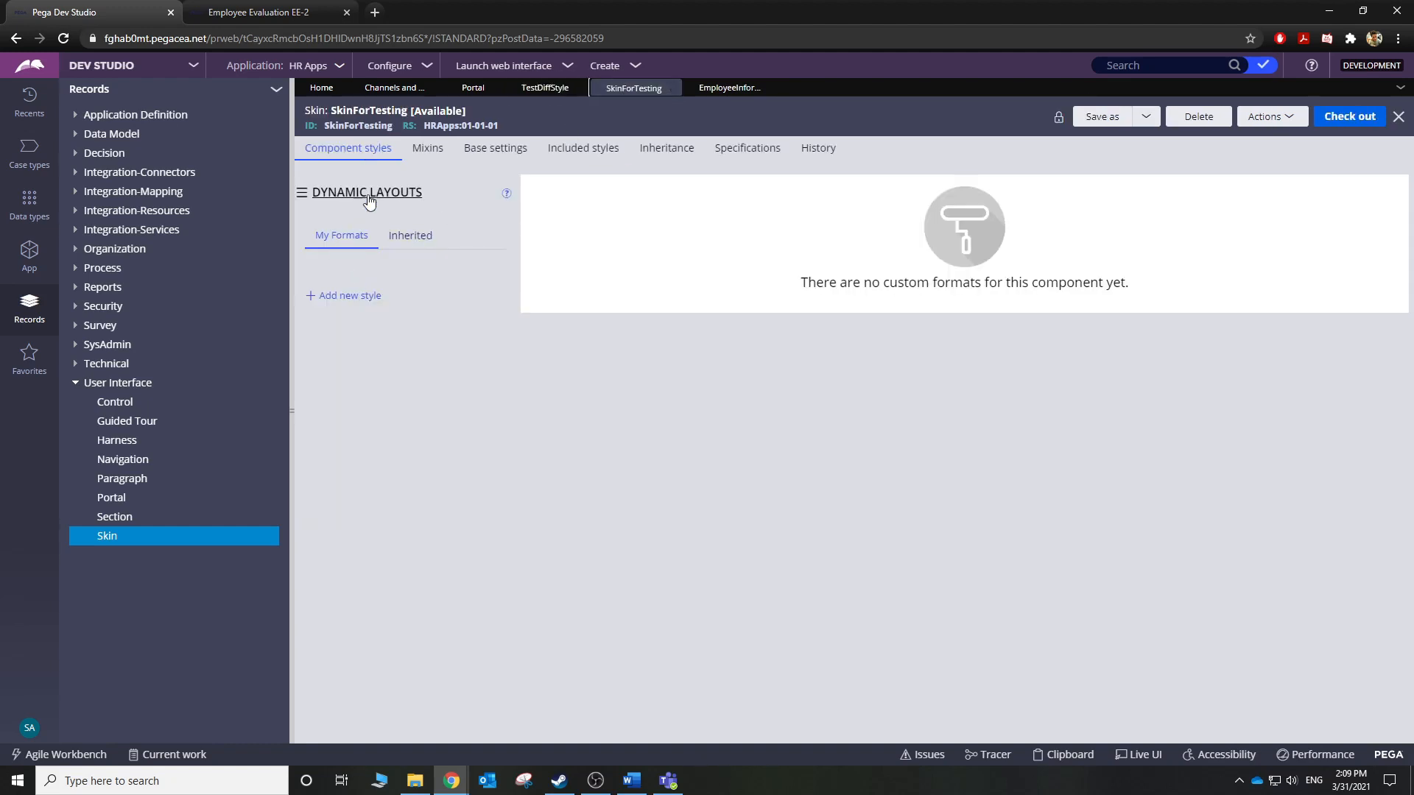
{"action": "left_click", "coordinate": [318, 193]}
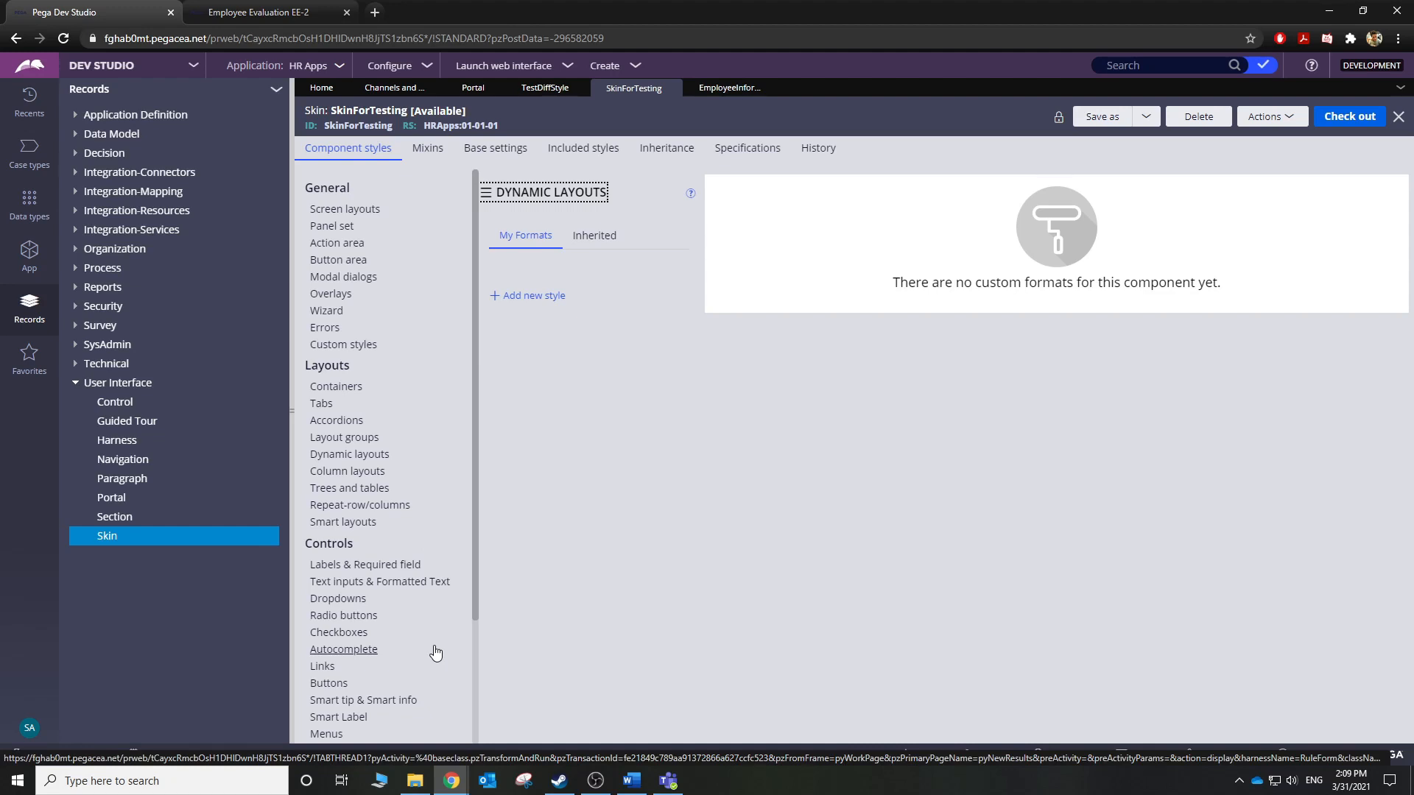
{"action": "scroll", "coordinate": [436, 654], "scroll_direction": "down", "scroll_amount": 2}
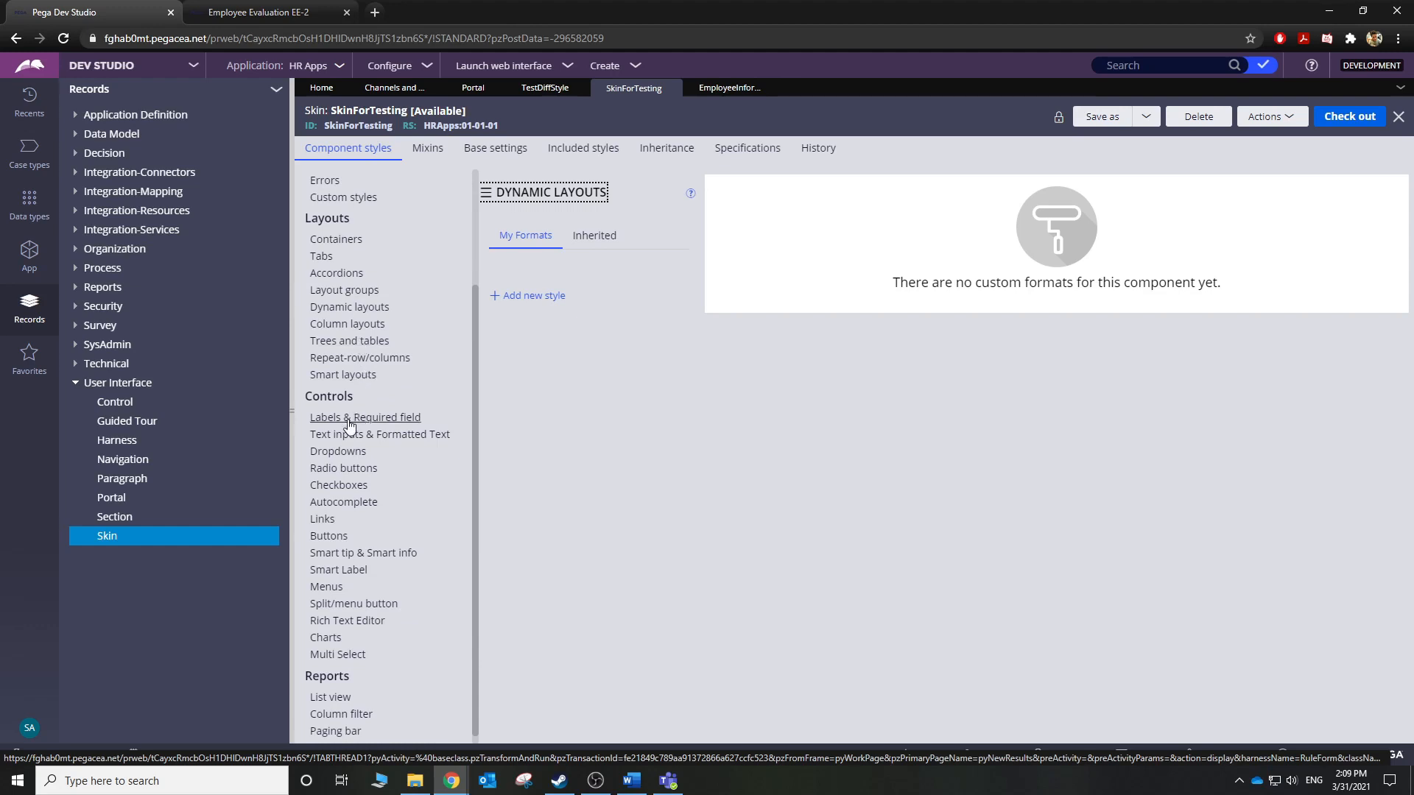
{"action": "left_click", "coordinate": [382, 421]}
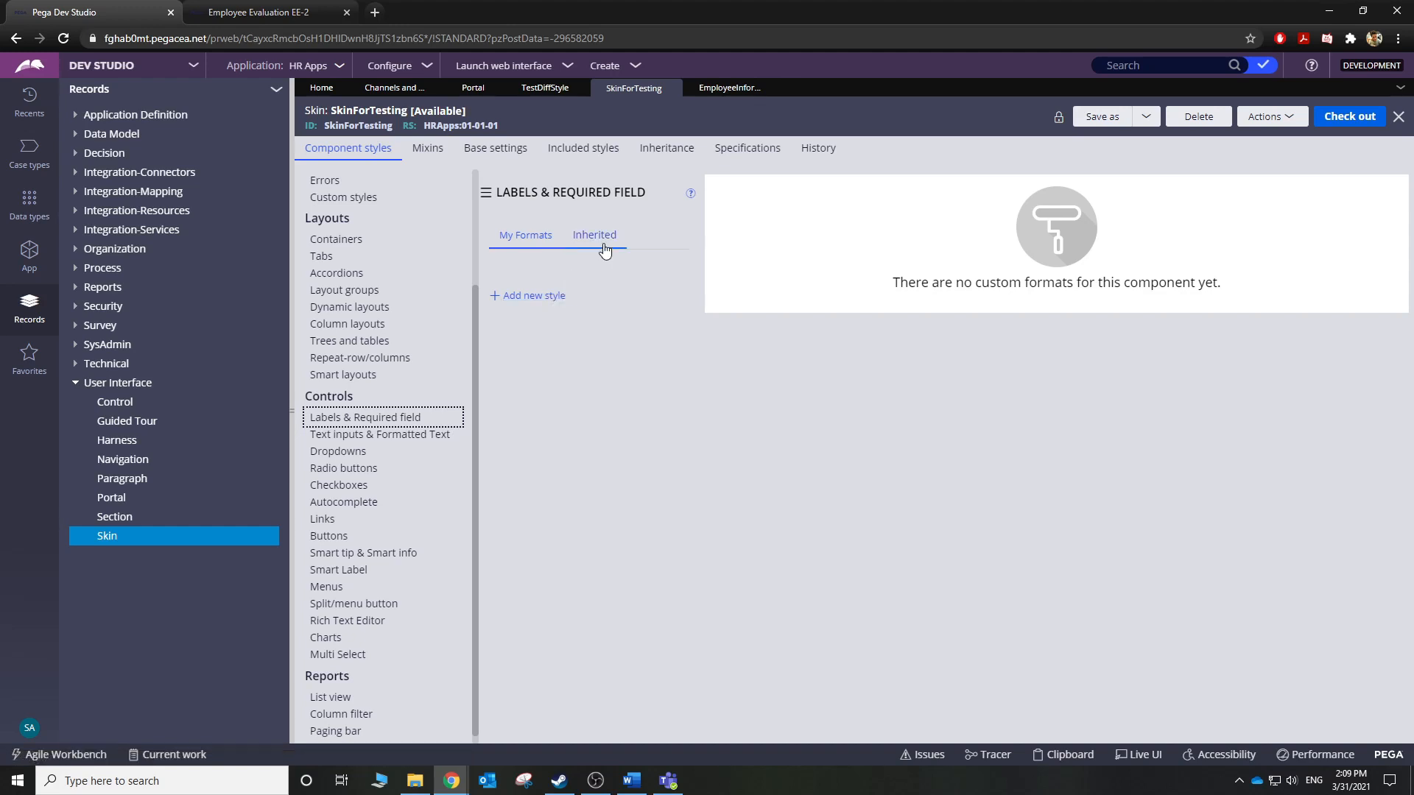
Add a new label format named LargerText.
{"action": "left_click", "coordinate": [550, 299]}
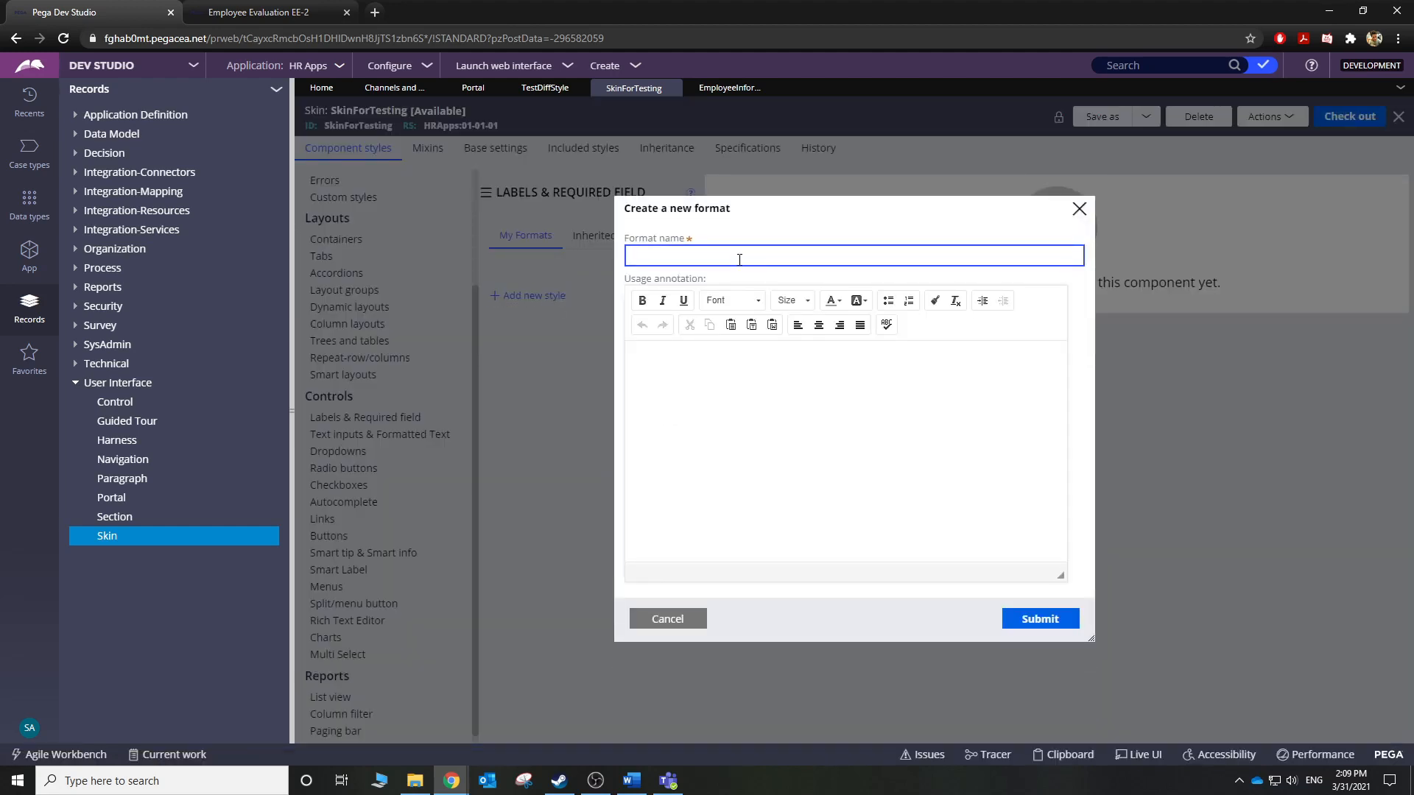
{"action": "type", "text": "LargerText"}
{"action": "left_click", "coordinate": [1037, 621]}
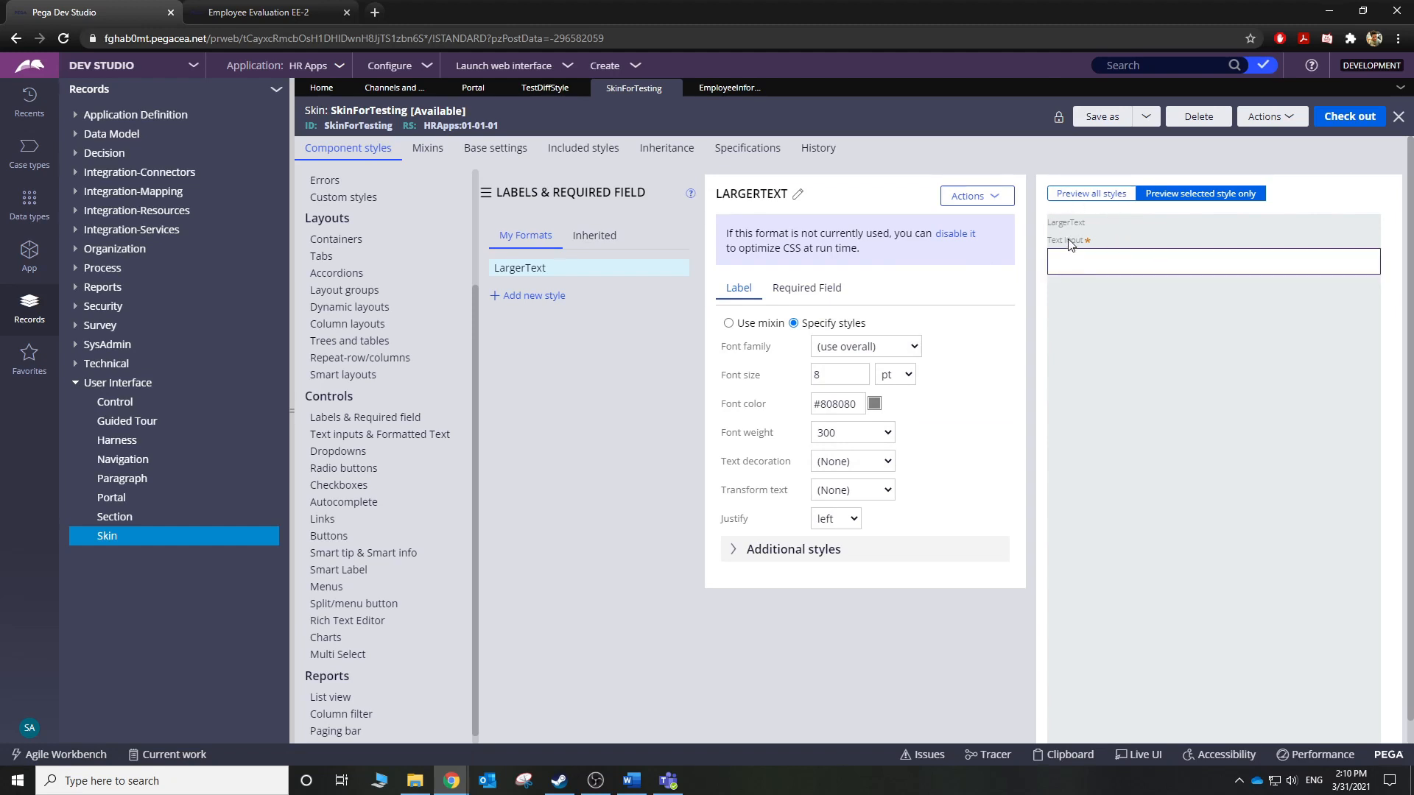
Give LargerText a 38 pt font size and purple #87269B text colour.
{"action": "left_click", "coordinate": [816, 377]}
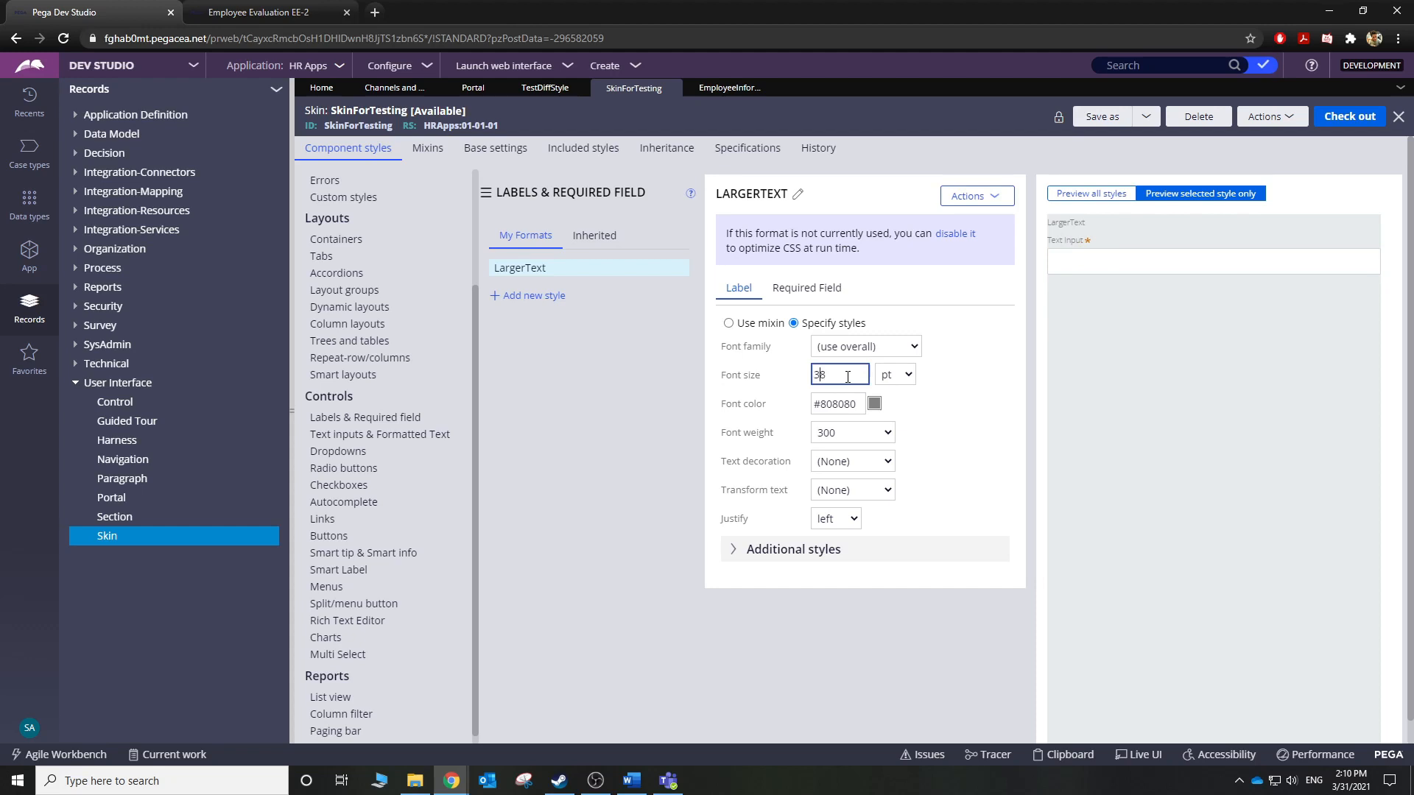
{"action": "type", "text": "3"}
{"action": "left_click", "coordinate": [1020, 370]}
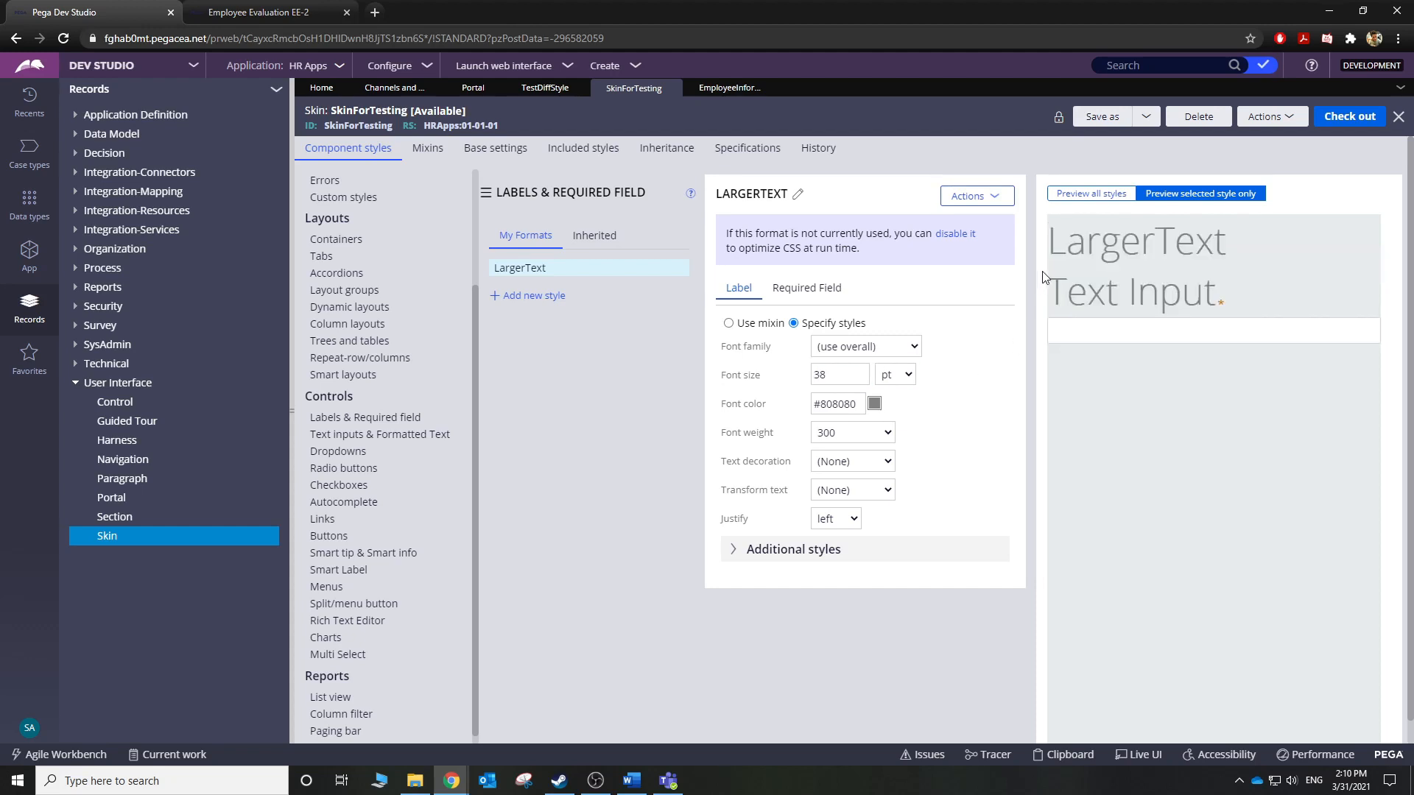
{"action": "left_click", "coordinate": [875, 405]}
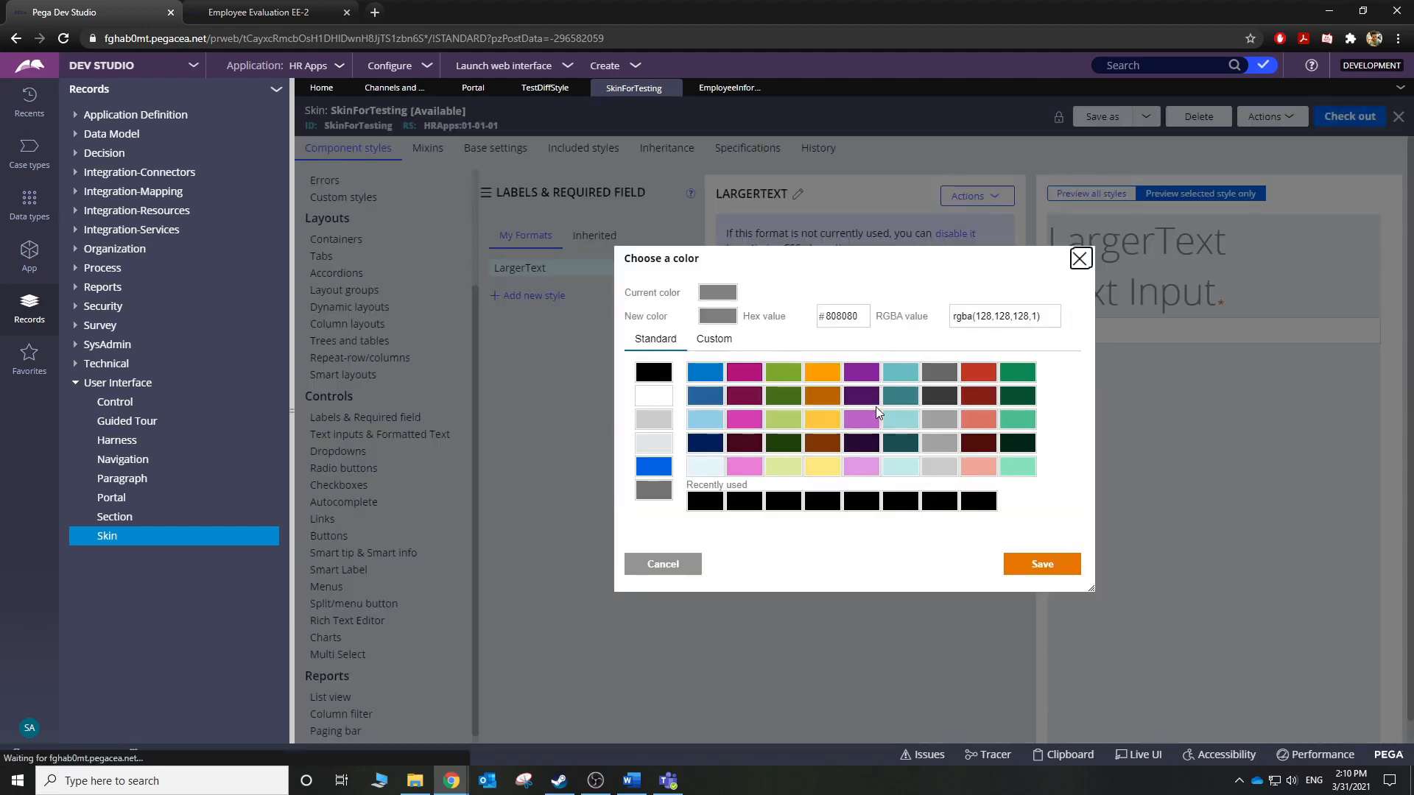
{"action": "left_click", "coordinate": [870, 379]}
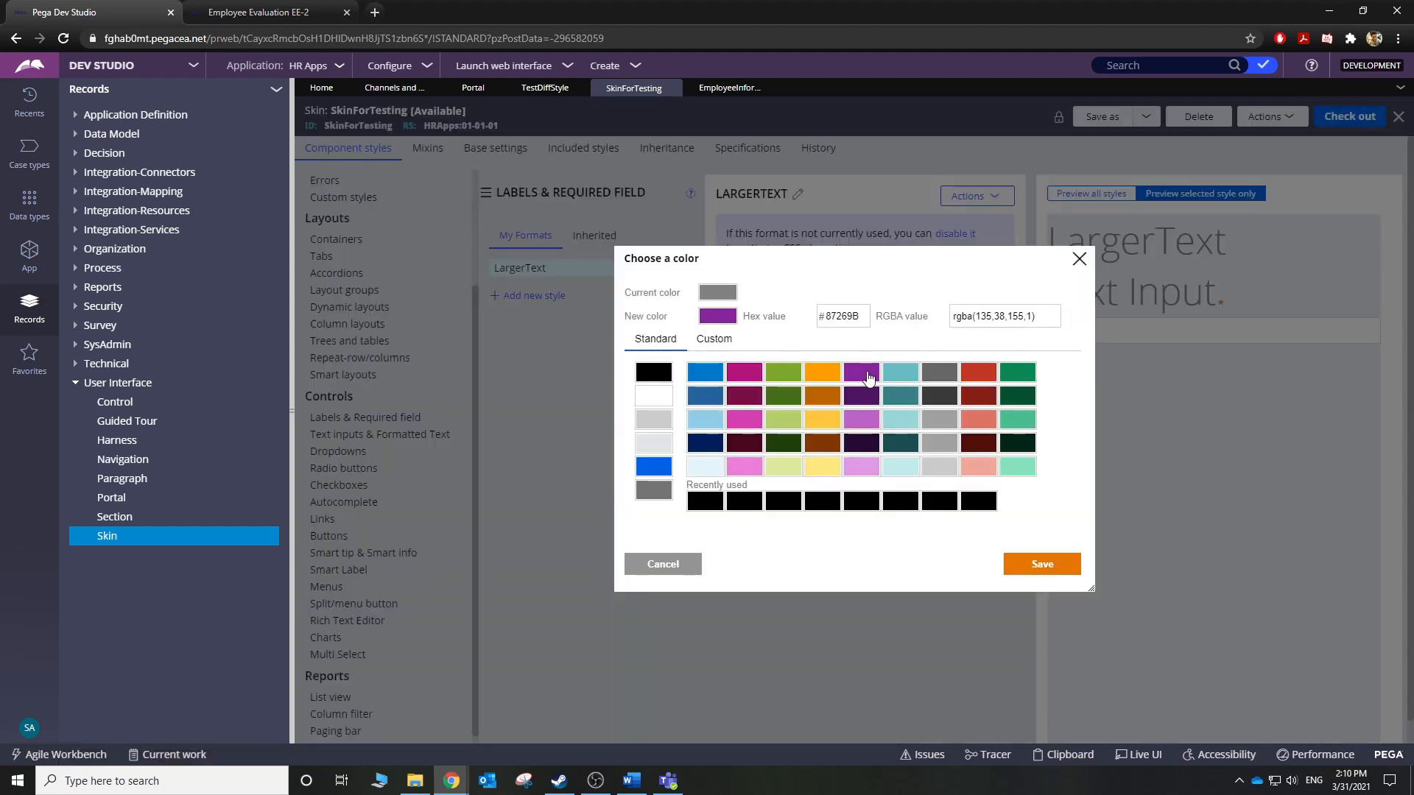
{"action": "left_click", "coordinate": [1049, 565]}
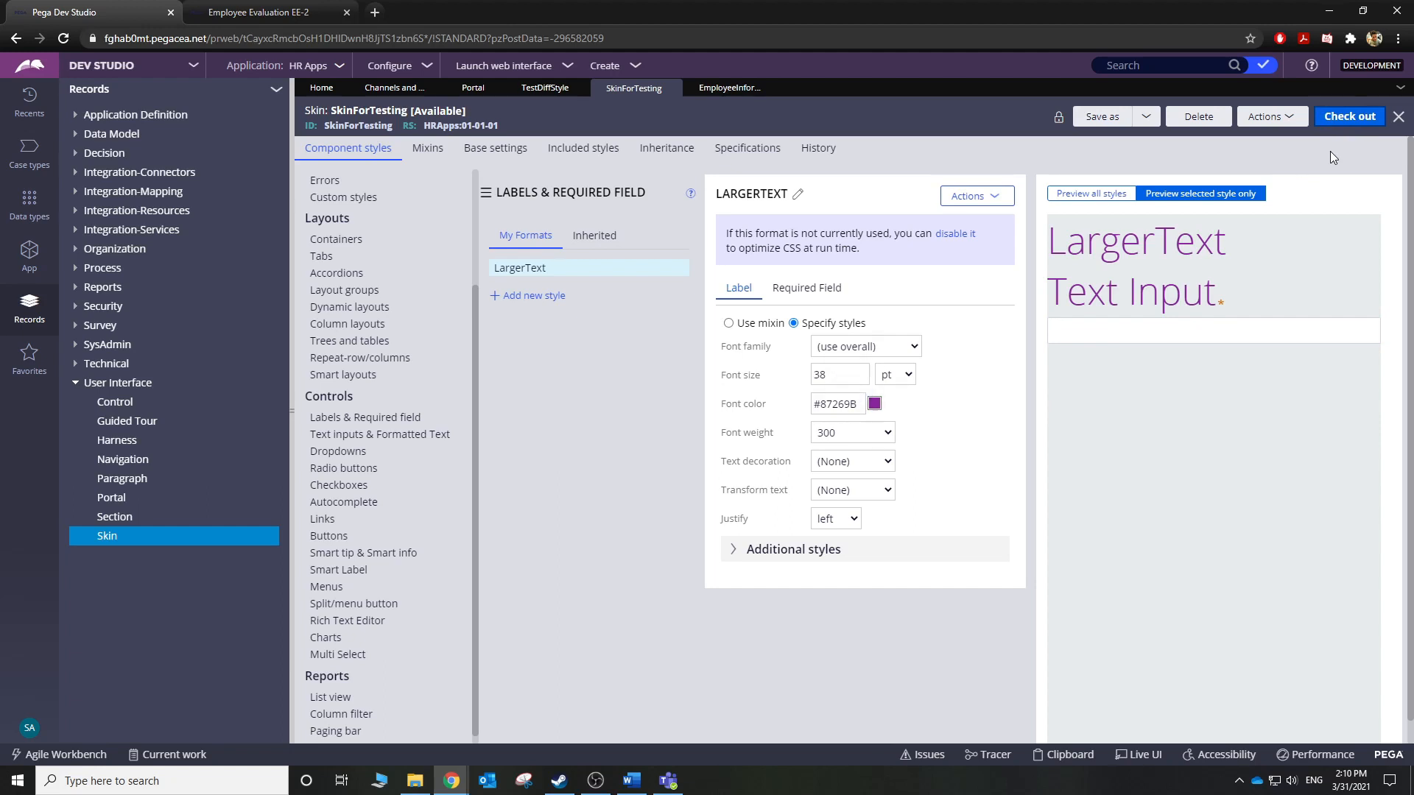
Save the skin, then change the First Name cell's Label format from Standard to LargerText and submit.
{"action": "left_click", "coordinate": [1335, 124]}
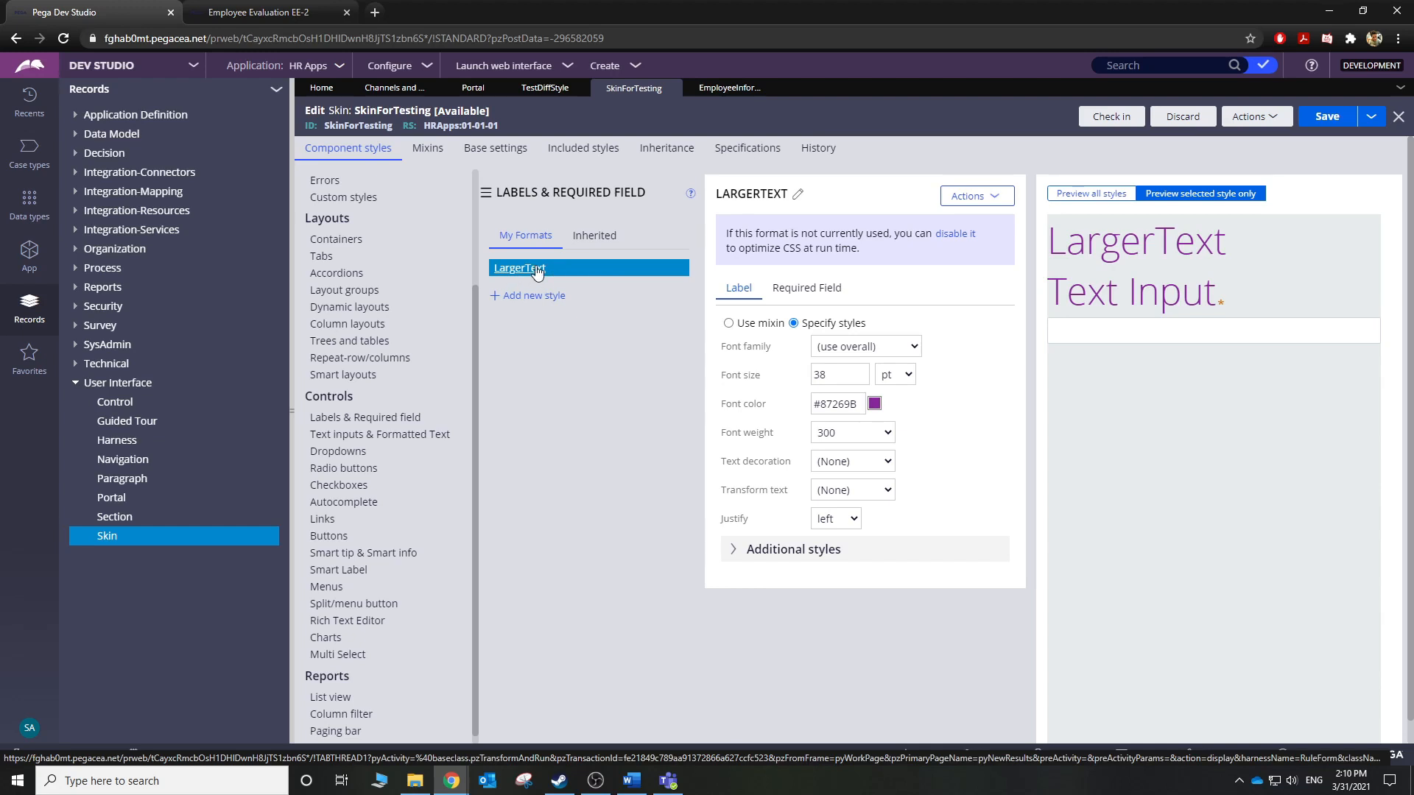
{"action": "left_click", "coordinate": [707, 87]}
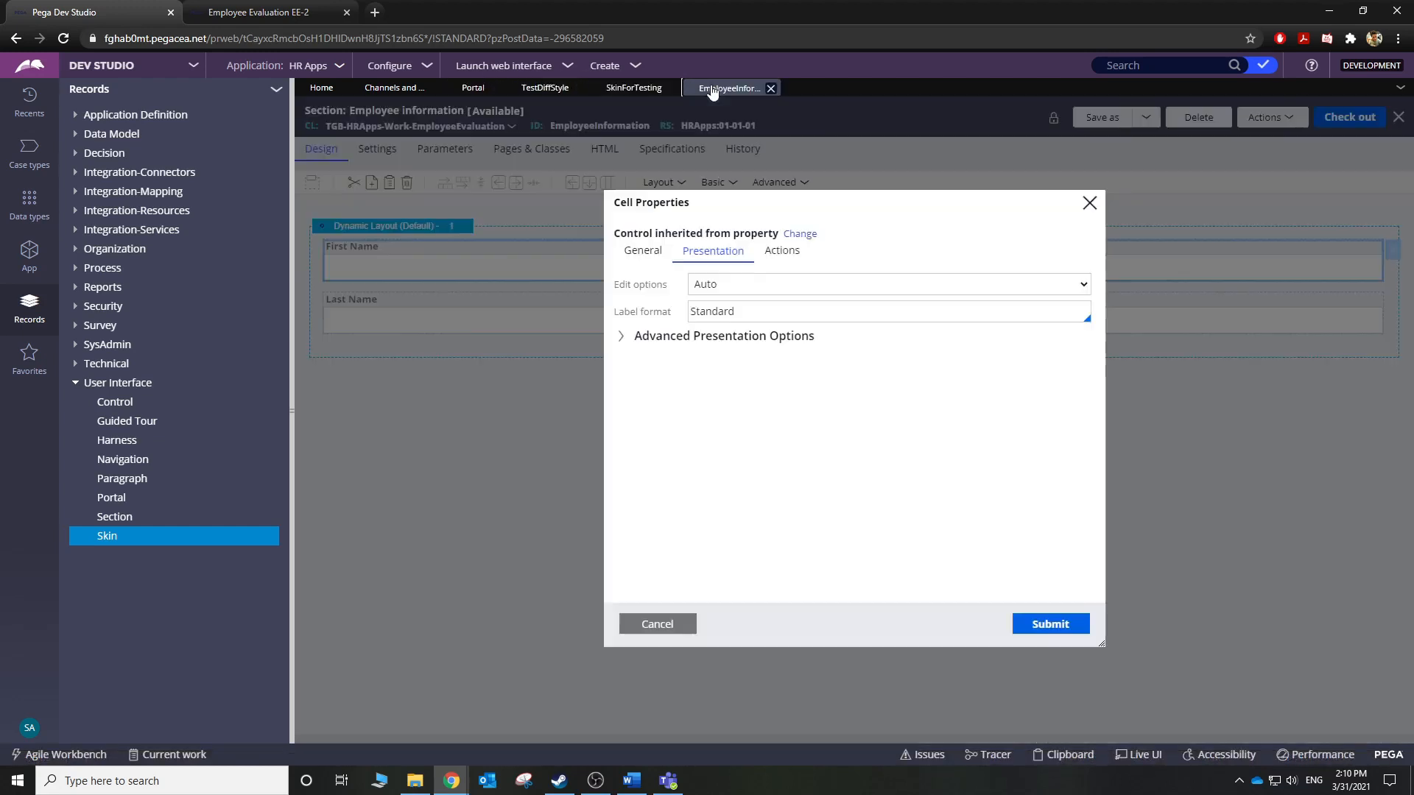
{"action": "double_click", "coordinate": [750, 311]}
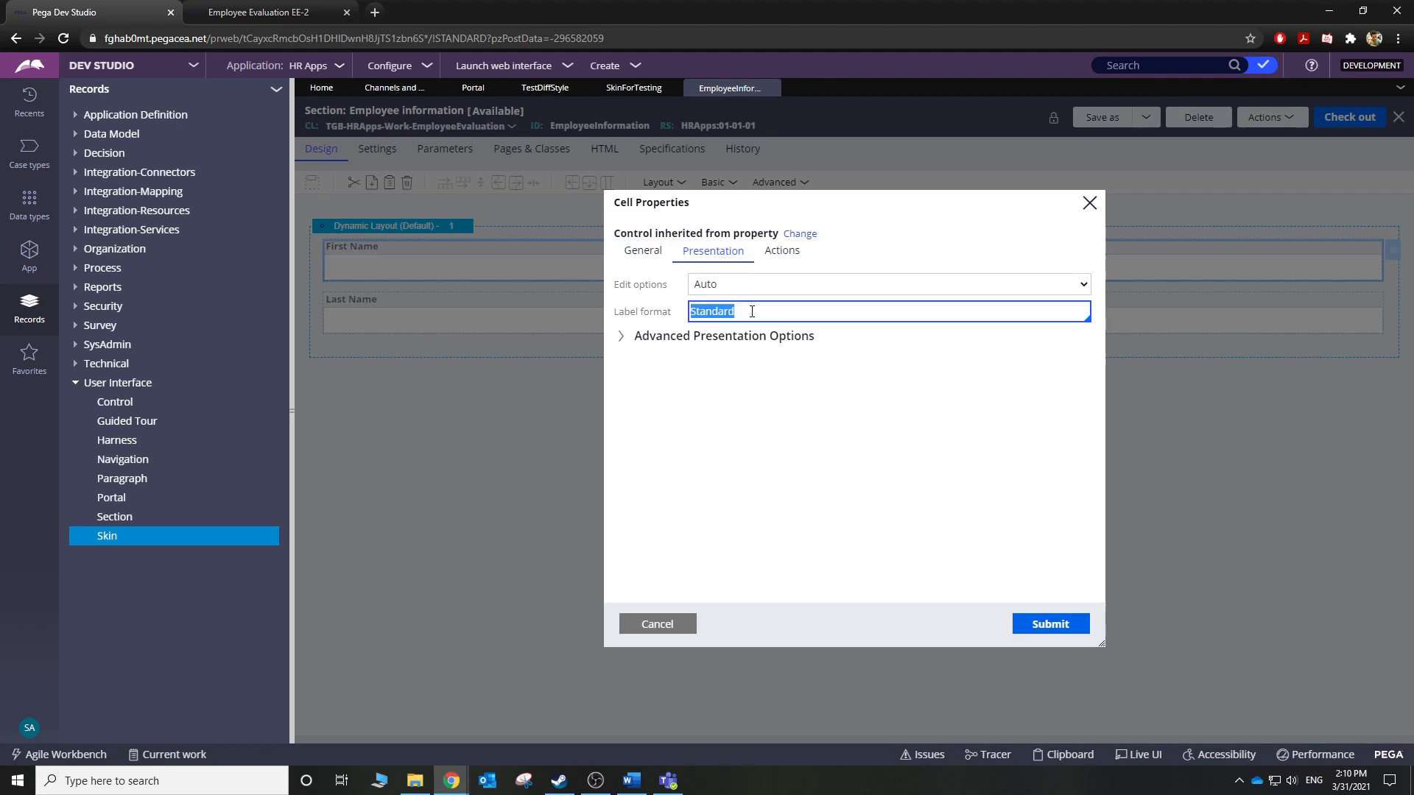
{"action": "type", "text": "LargerText"}
{"action": "left_click", "coordinate": [1016, 622]}
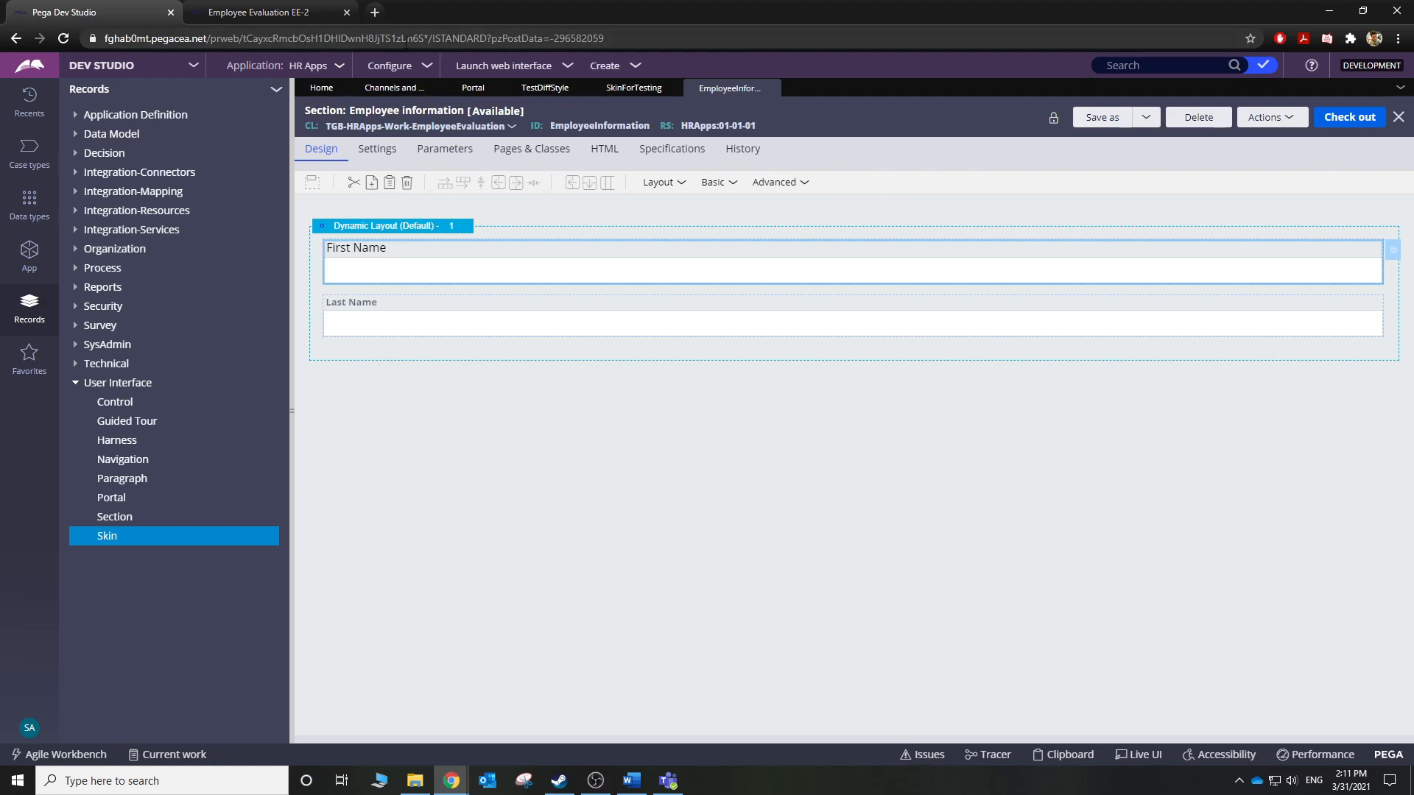
Close Live UI on the Employee Evaluation case and reload it.
{"action": "left_click", "coordinate": [270, 13]}
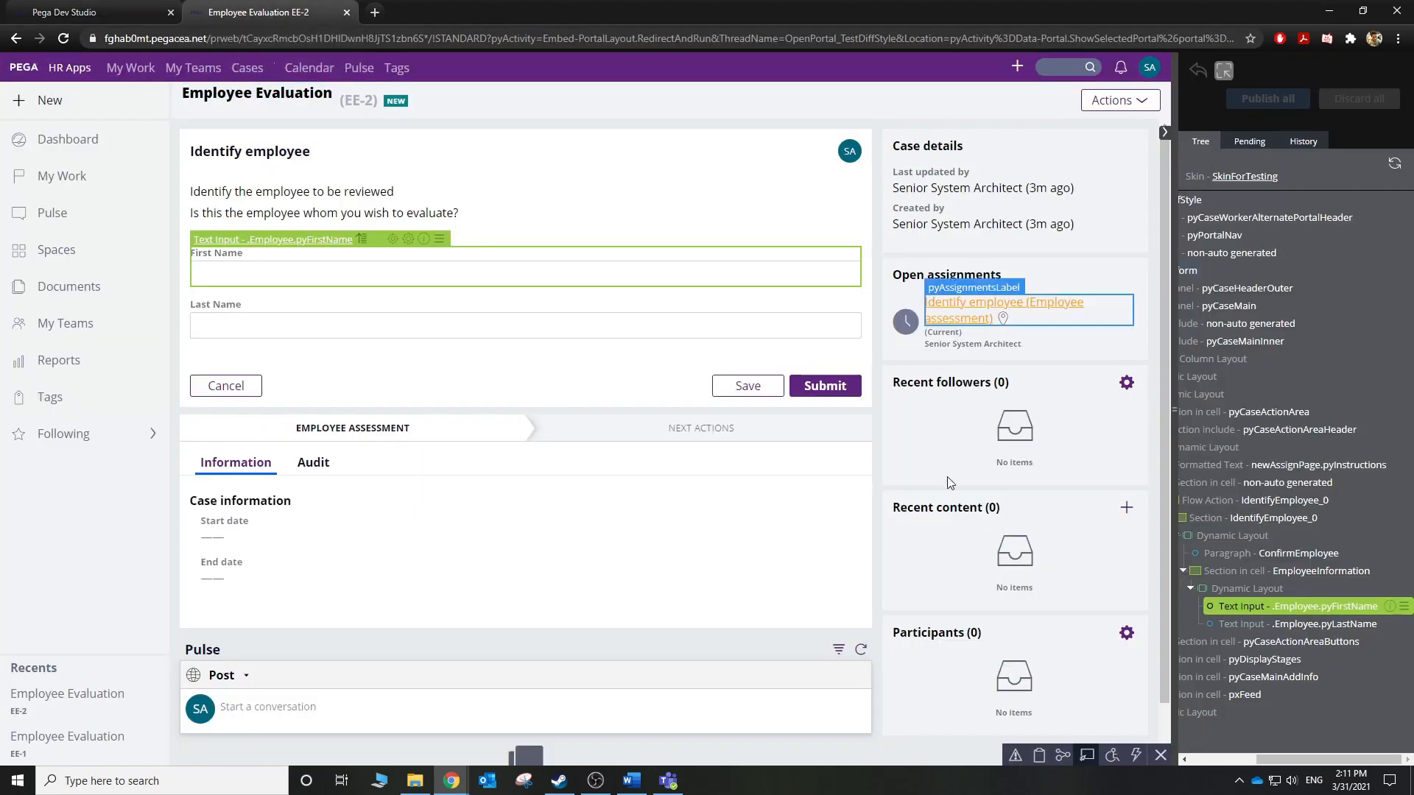
{"action": "left_click", "coordinate": [1088, 756]}
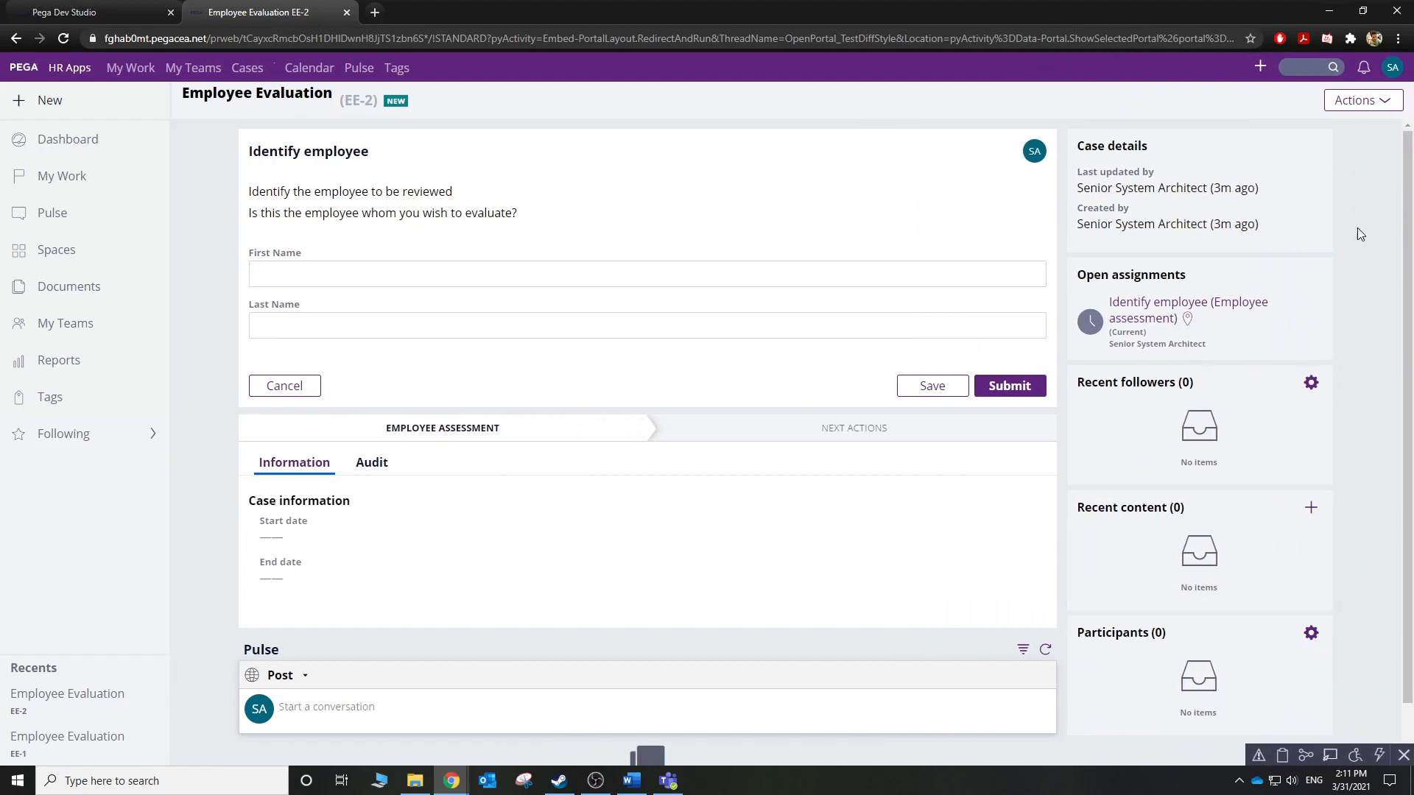
{"action": "left_click_drag", "start_coordinate": [300, 253], "coordinate": [247, 262]}
{"action": "left_click", "coordinate": [1379, 104]}
{"action": "left_click", "coordinate": [1352, 127]}
Relaunch the case in the TestDiffStyle portal and inspect the enlarged purple First Name label.
{"action": "left_click", "coordinate": [82, 10]}
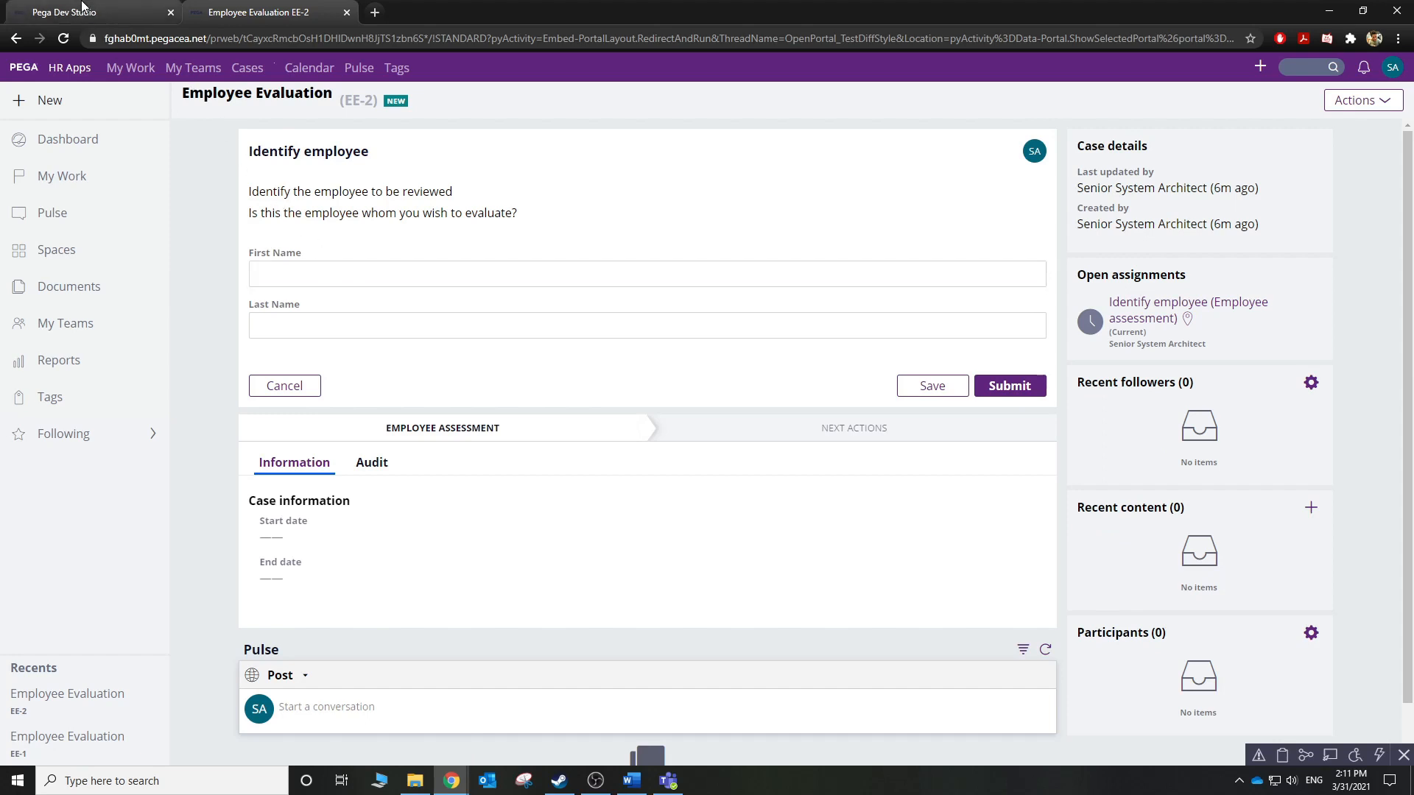
{"action": "left_click", "coordinate": [505, 66]}
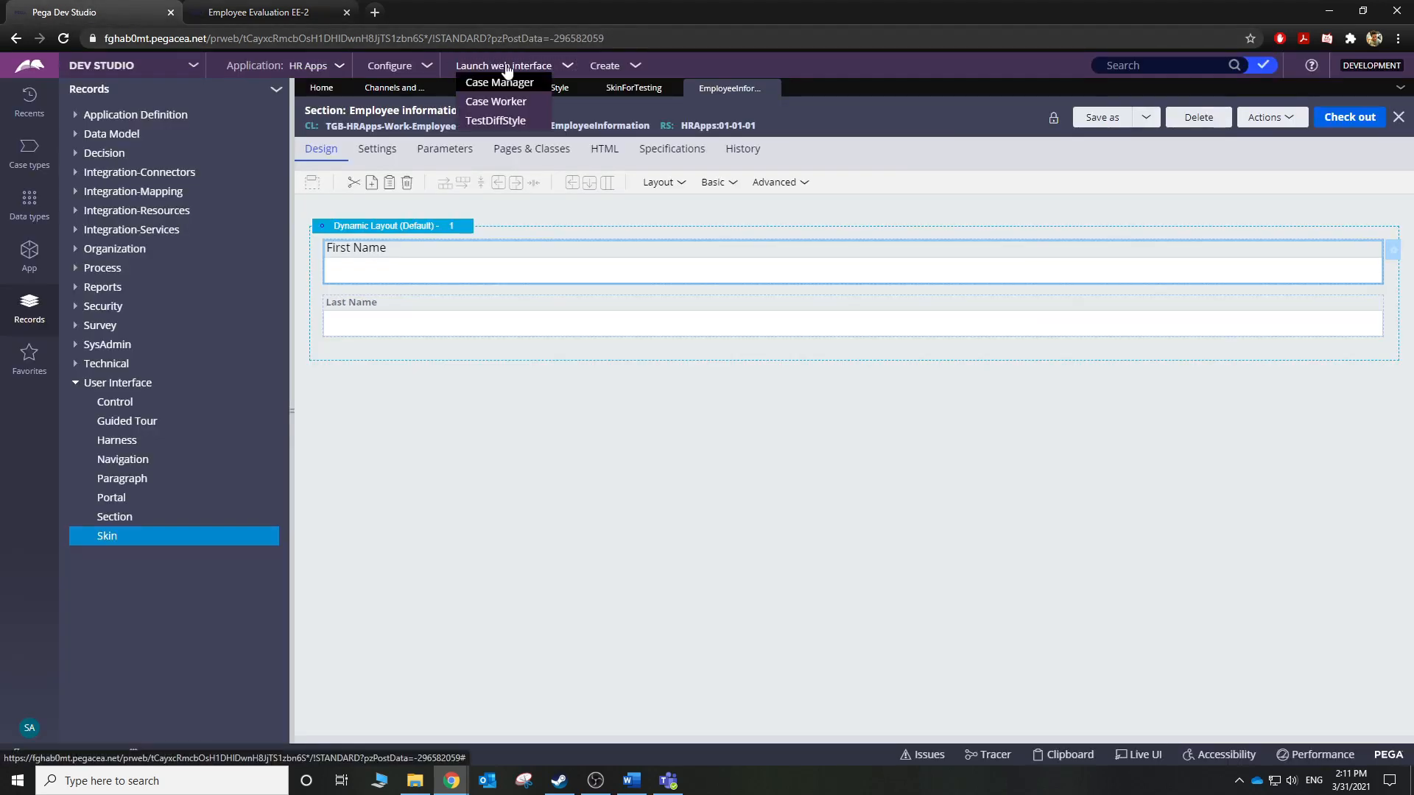
{"action": "left_click", "coordinate": [500, 119]}
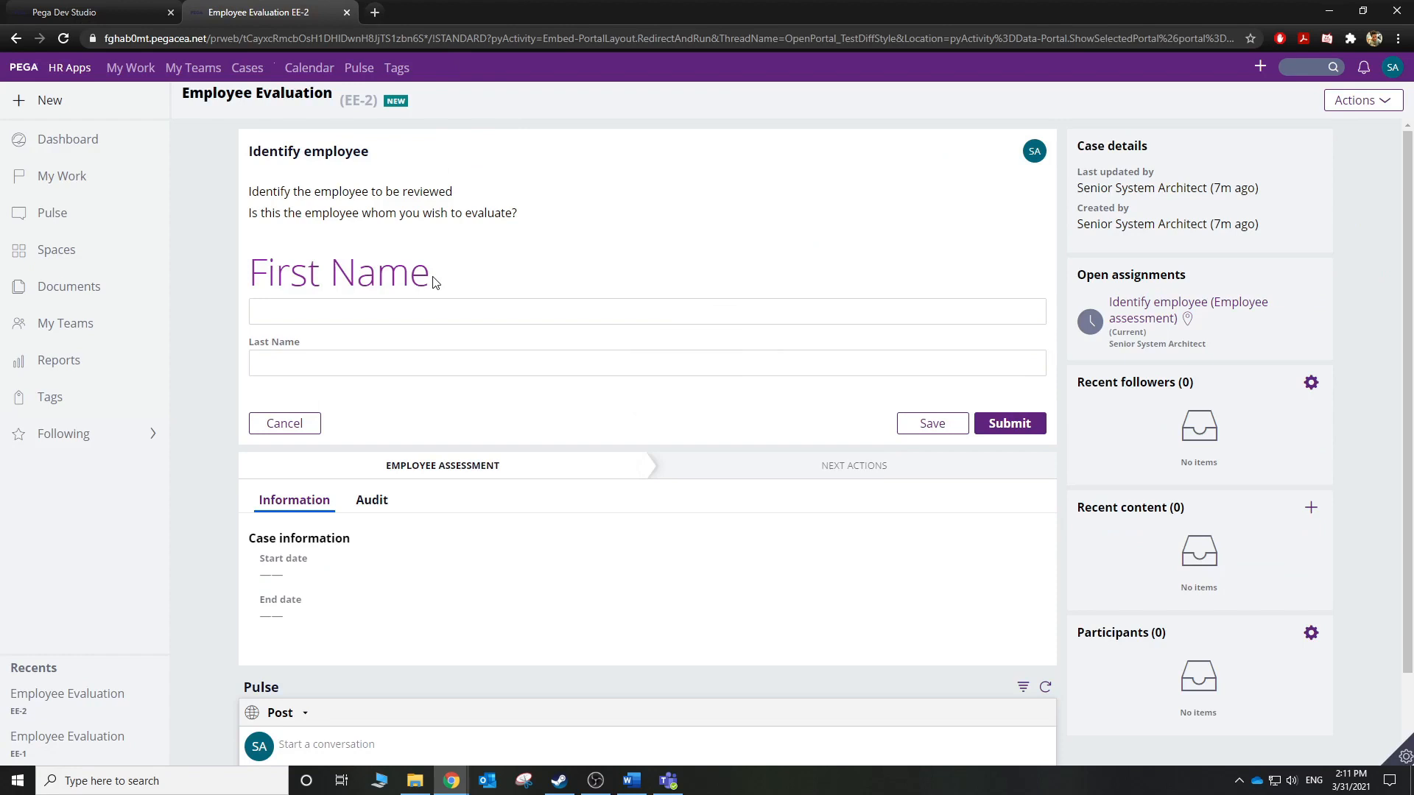
{"action": "left_click_drag", "start_coordinate": [434, 282], "coordinate": [256, 284]}
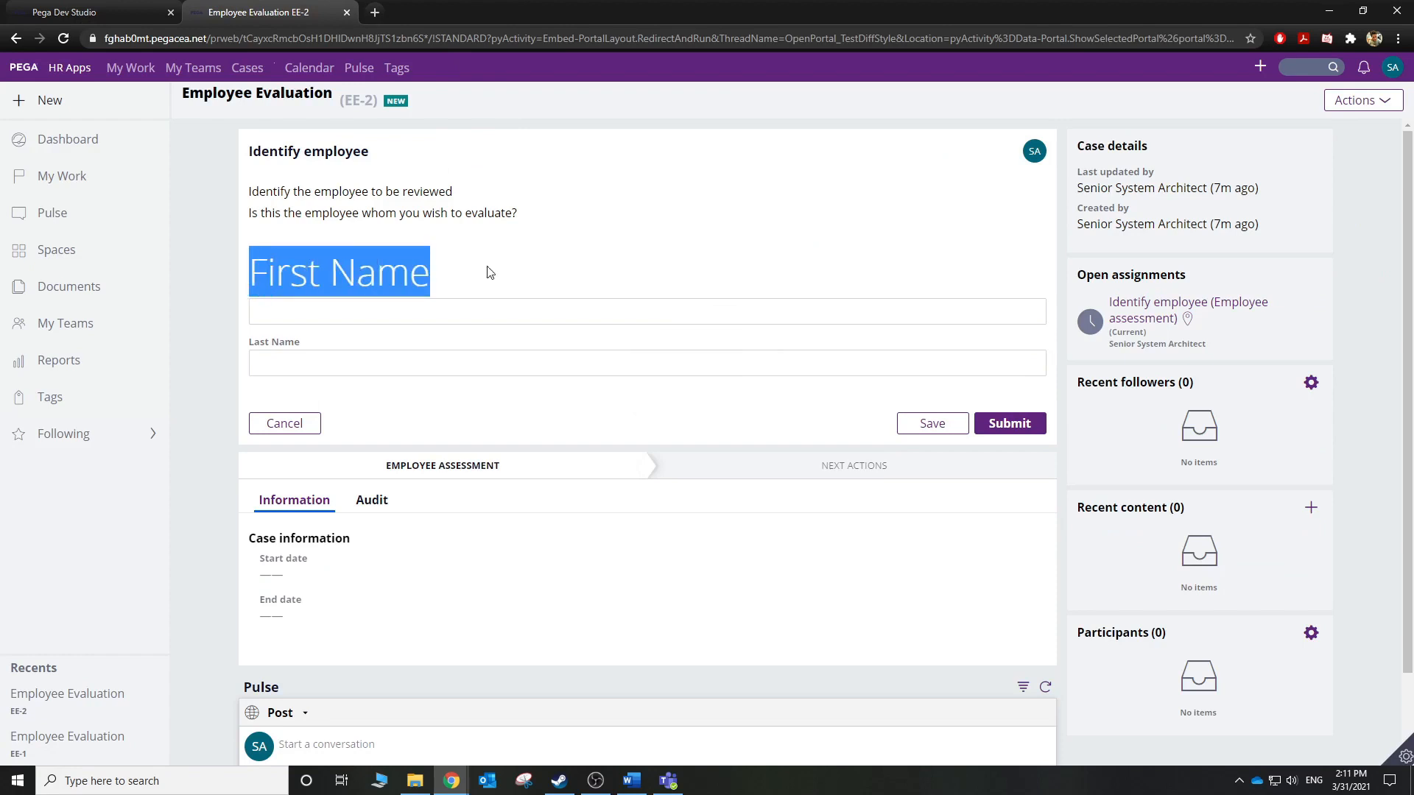
{"action": "left_click", "coordinate": [639, 265]}
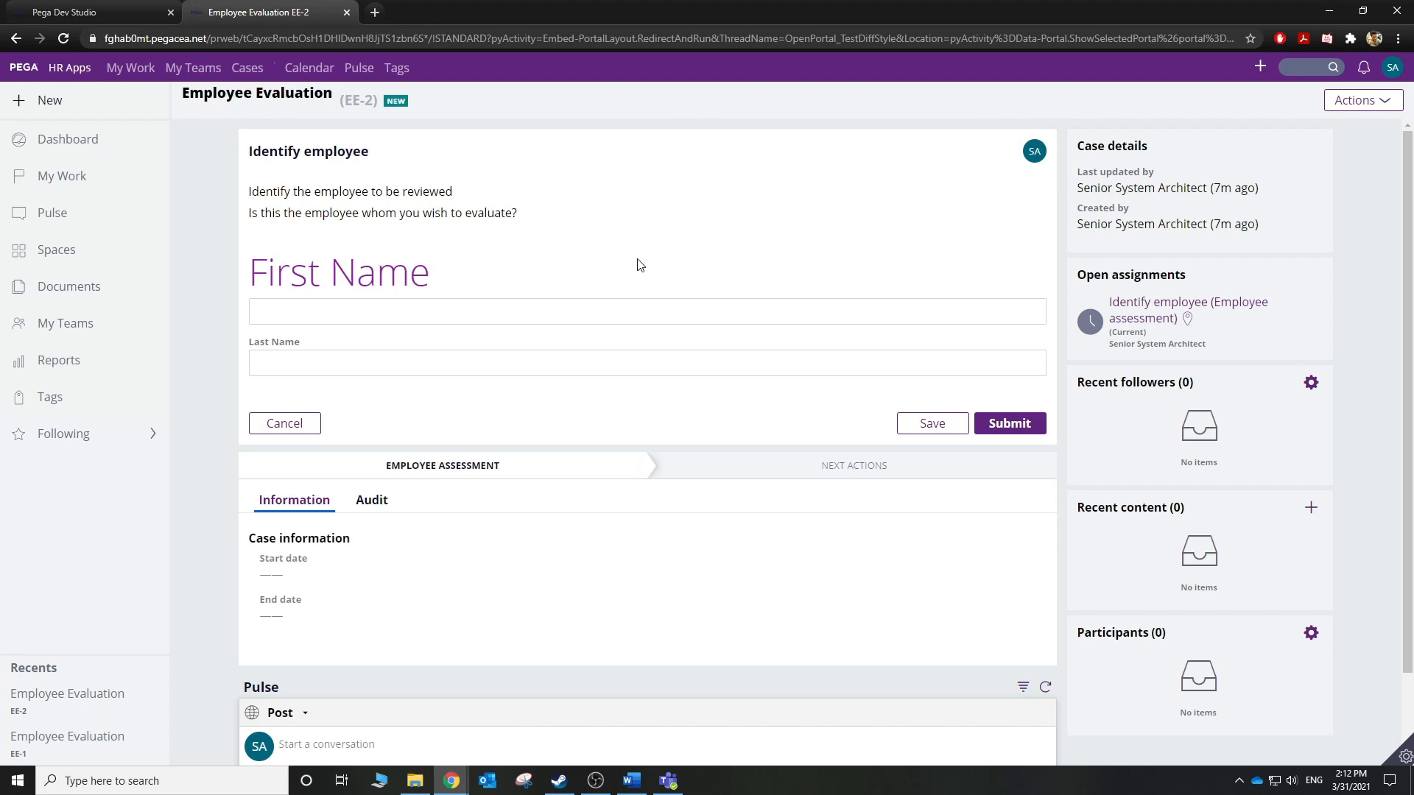
{"action": "left_click", "coordinate": [1336, 109]}
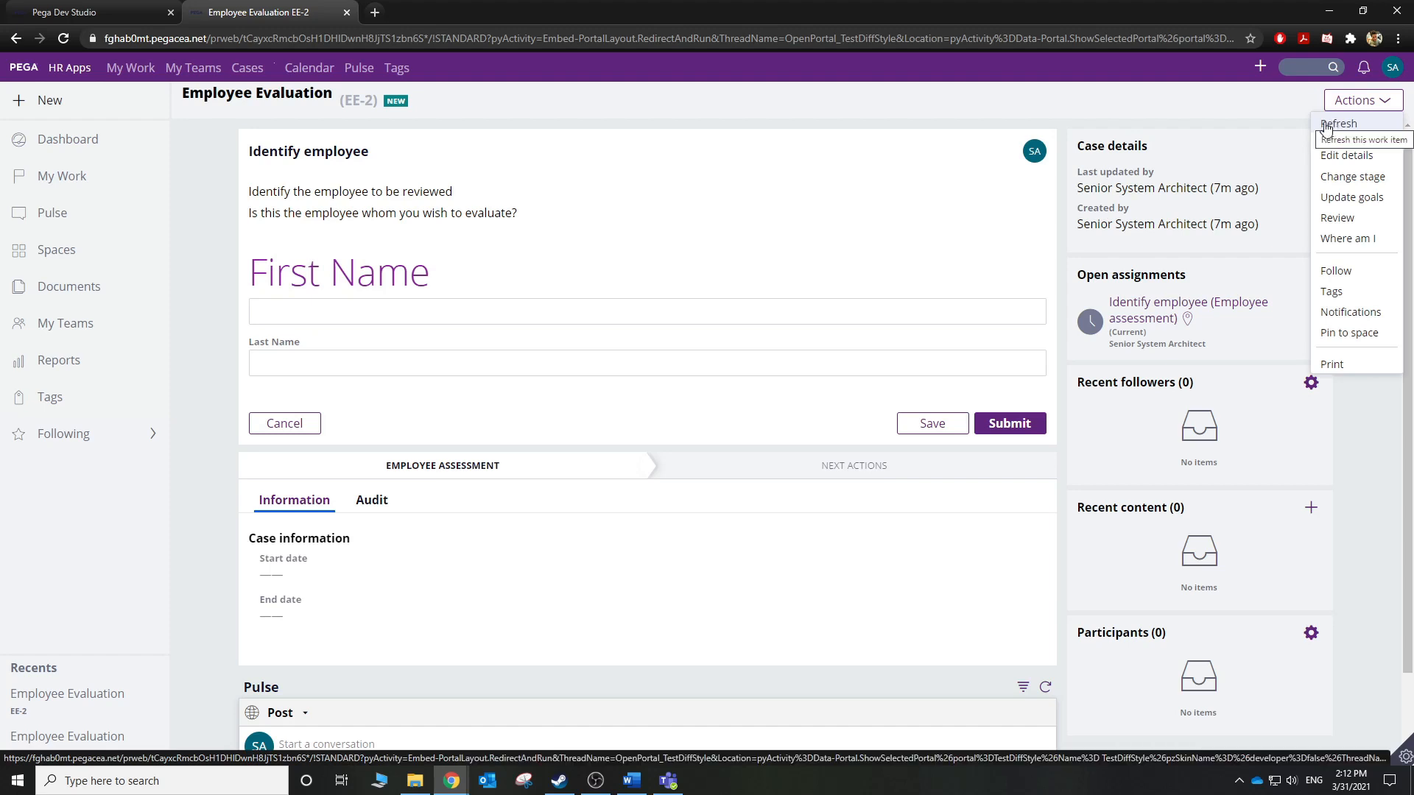
Reopen the First Name cell properties to confirm LargerText in Presentation, then close them unchanged.
{"action": "left_click", "coordinate": [682, 254]}
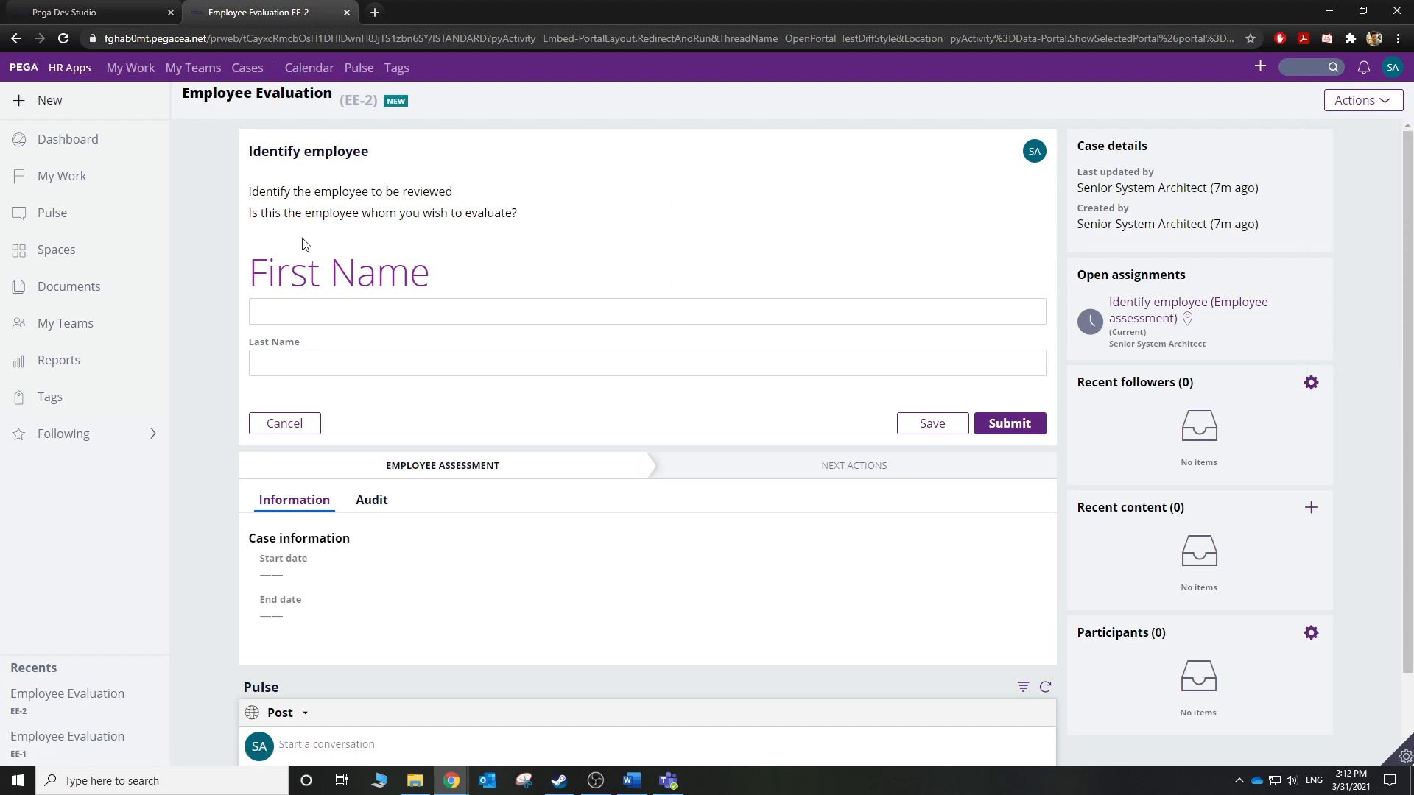
{"action": "left_click", "coordinate": [126, 5]}
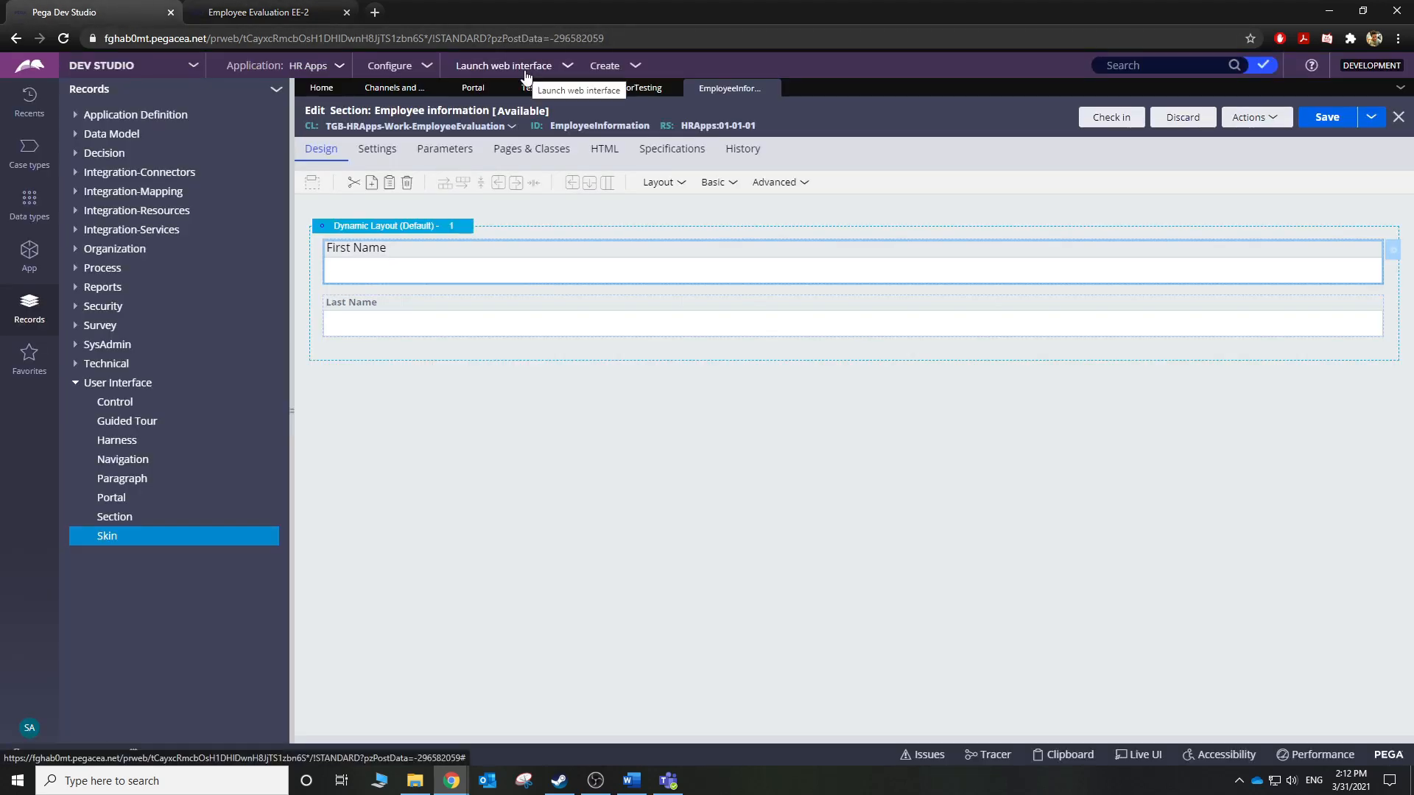
{"action": "left_click", "coordinate": [1392, 257]}
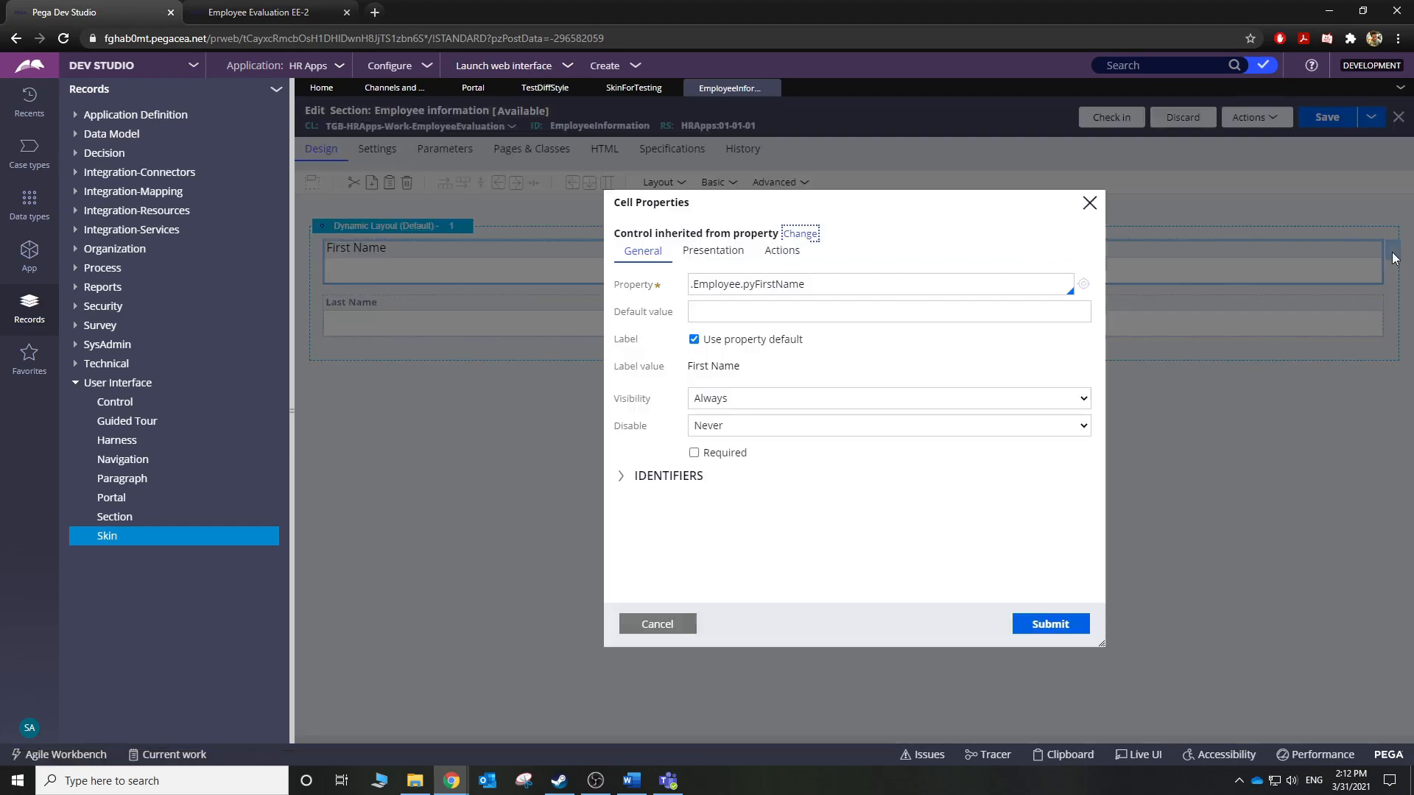
{"action": "left_click", "coordinate": [548, 88]}
{"action": "left_click", "coordinate": [634, 87]}
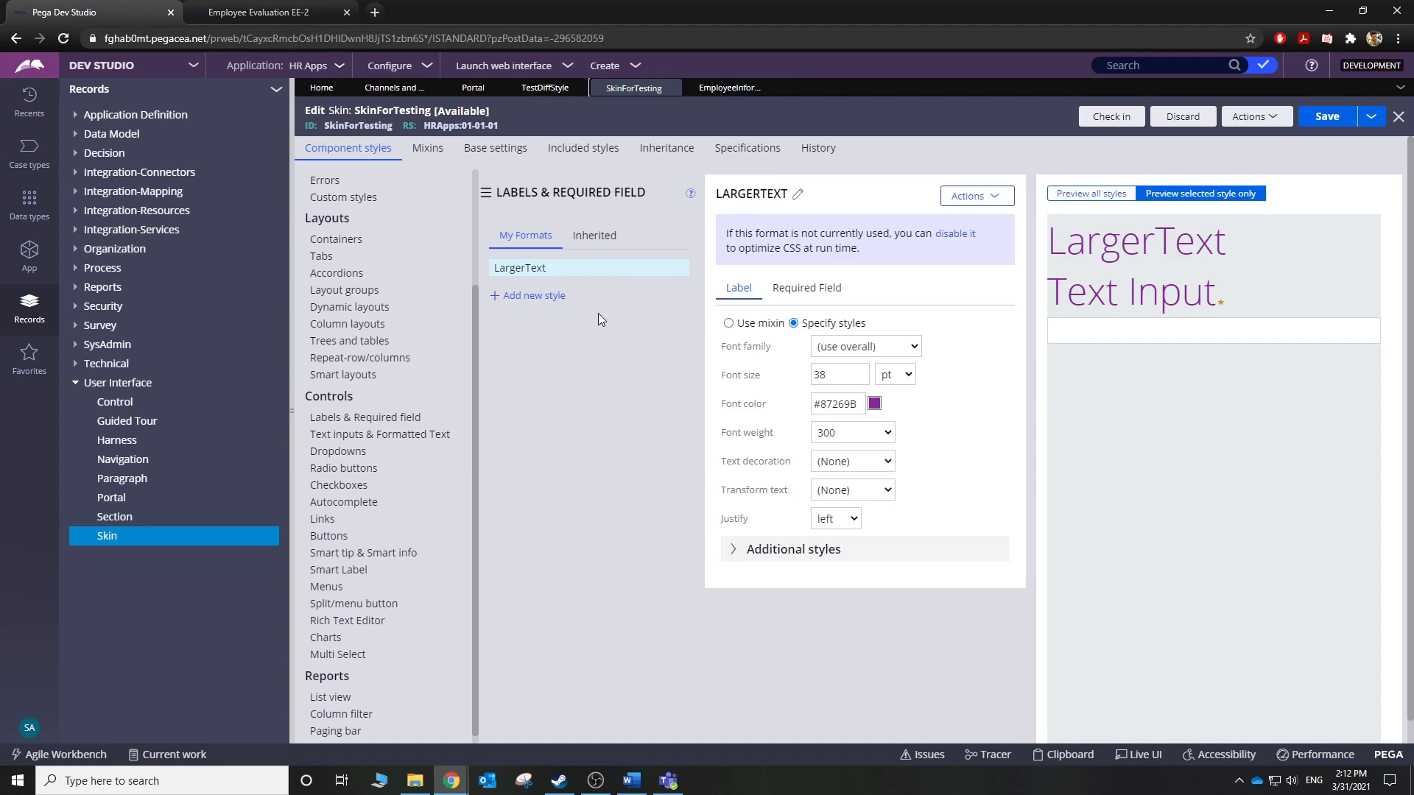
{"action": "left_click", "coordinate": [720, 88]}
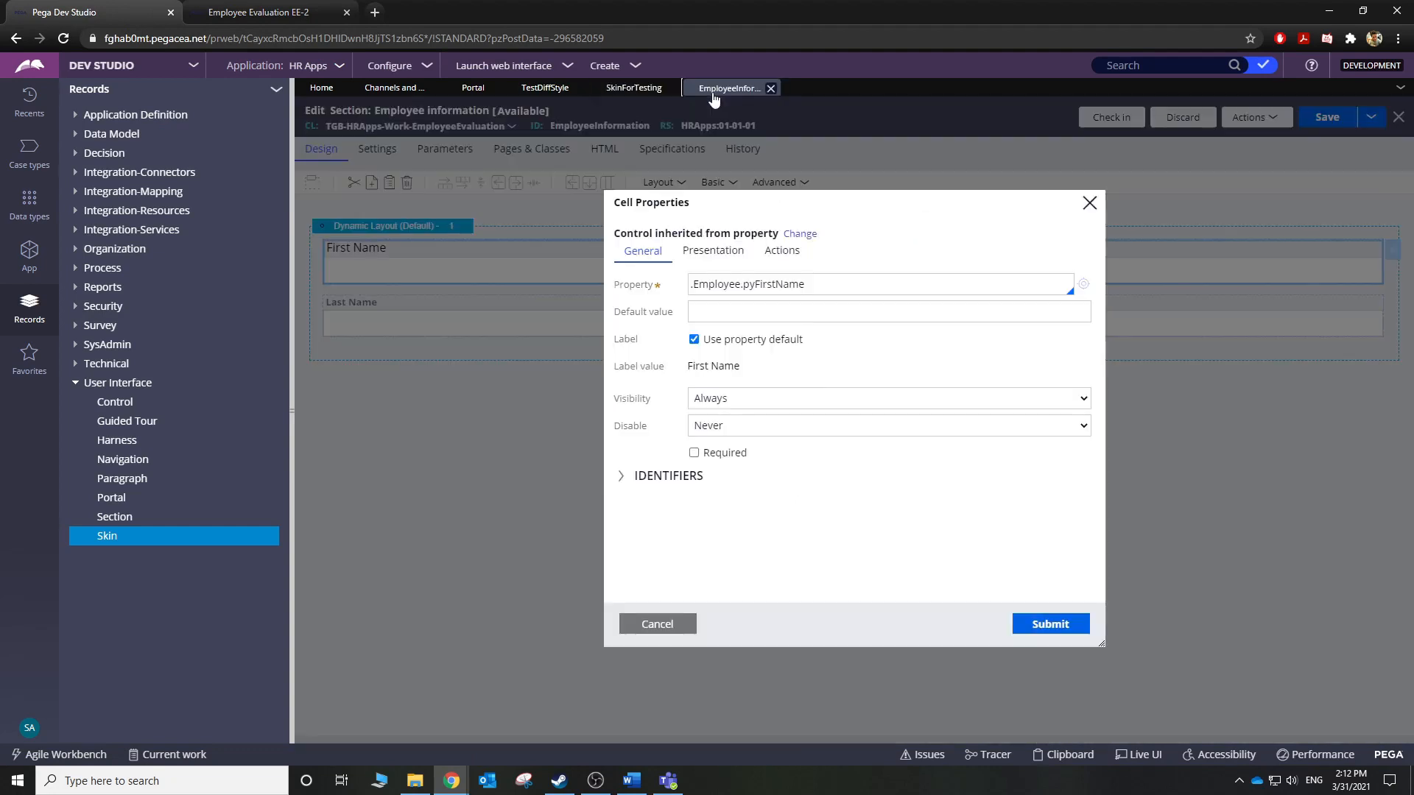
{"action": "left_click", "coordinate": [725, 254]}
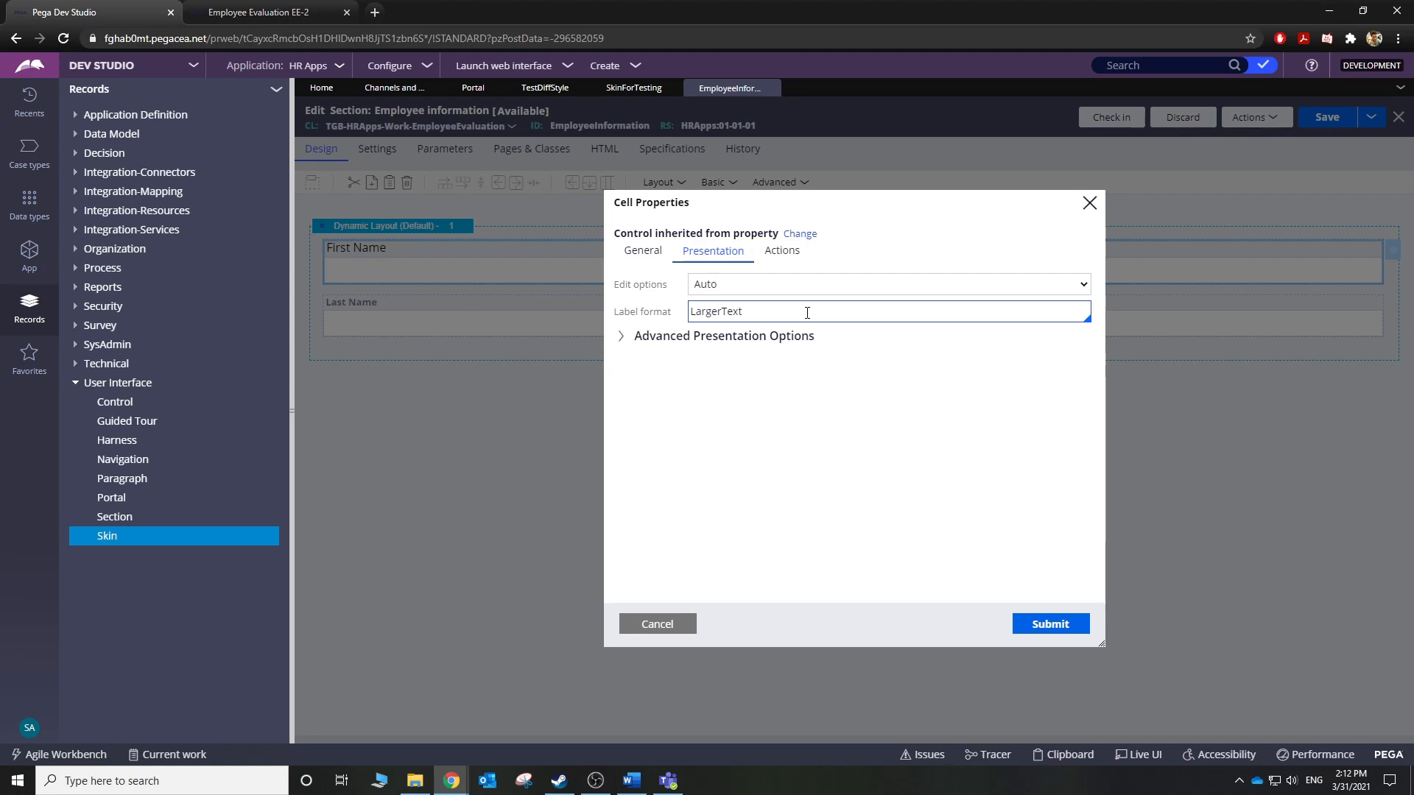
{"action": "left_click", "coordinate": [1087, 204]}
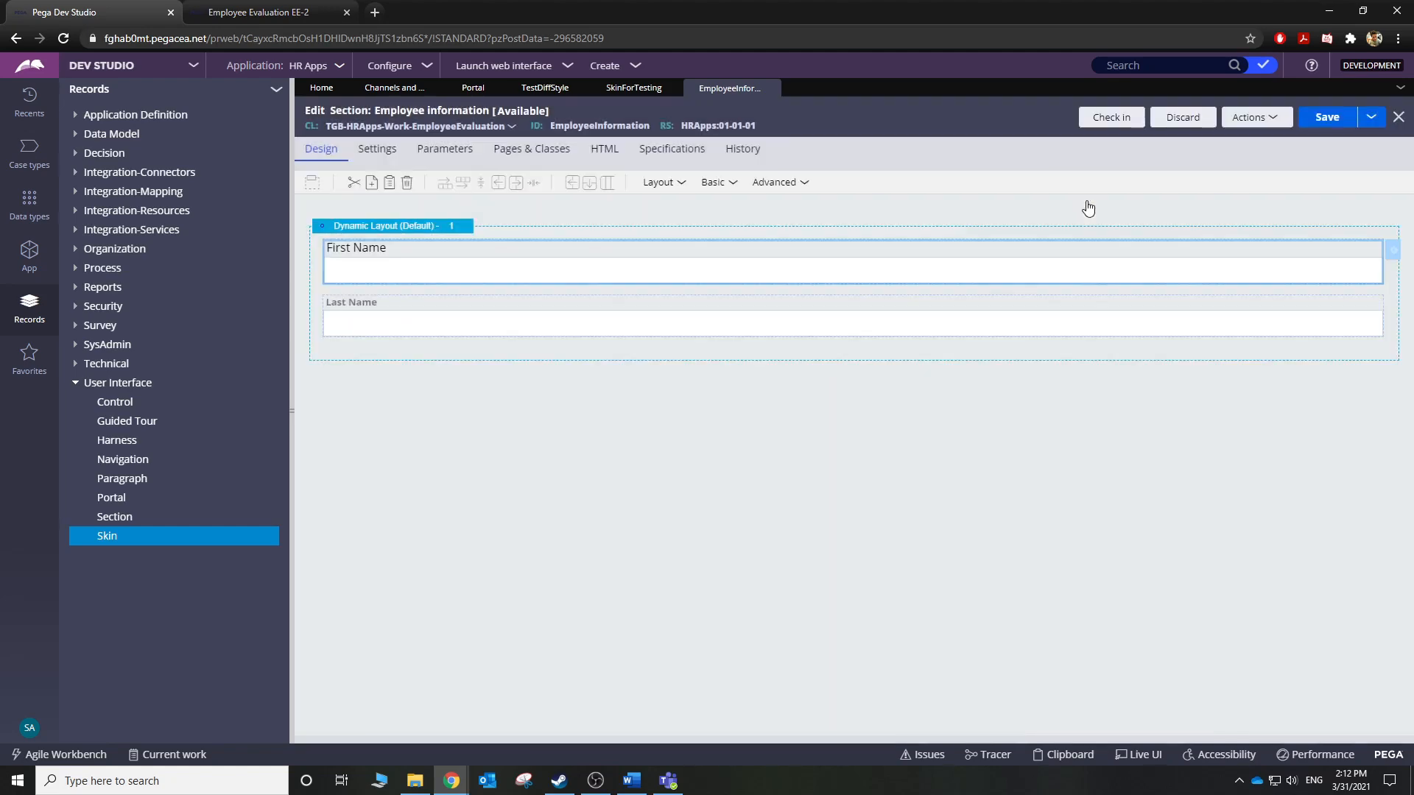
{"action": "left_click", "coordinate": [301, 9]}
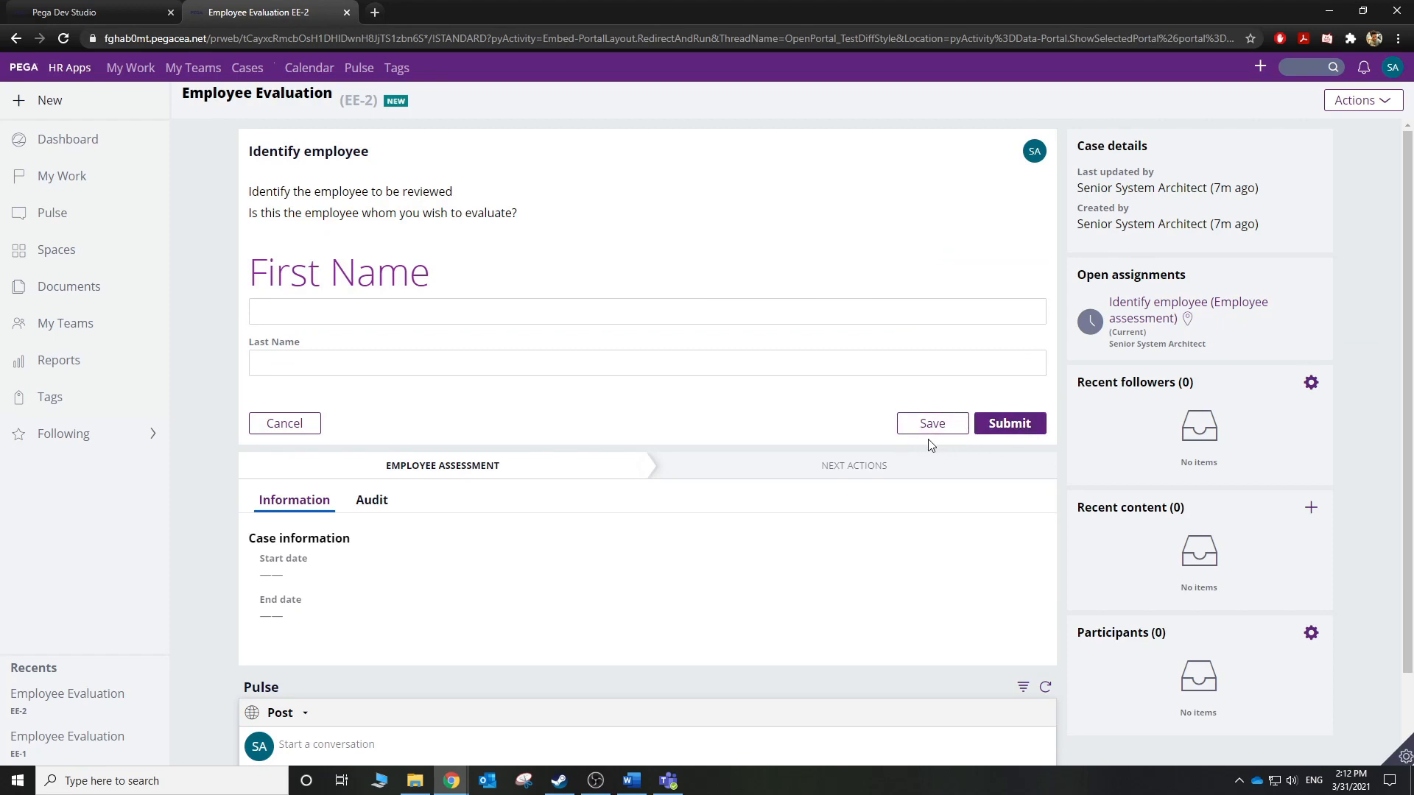
{"action": "left_click", "coordinate": [47, 7]}
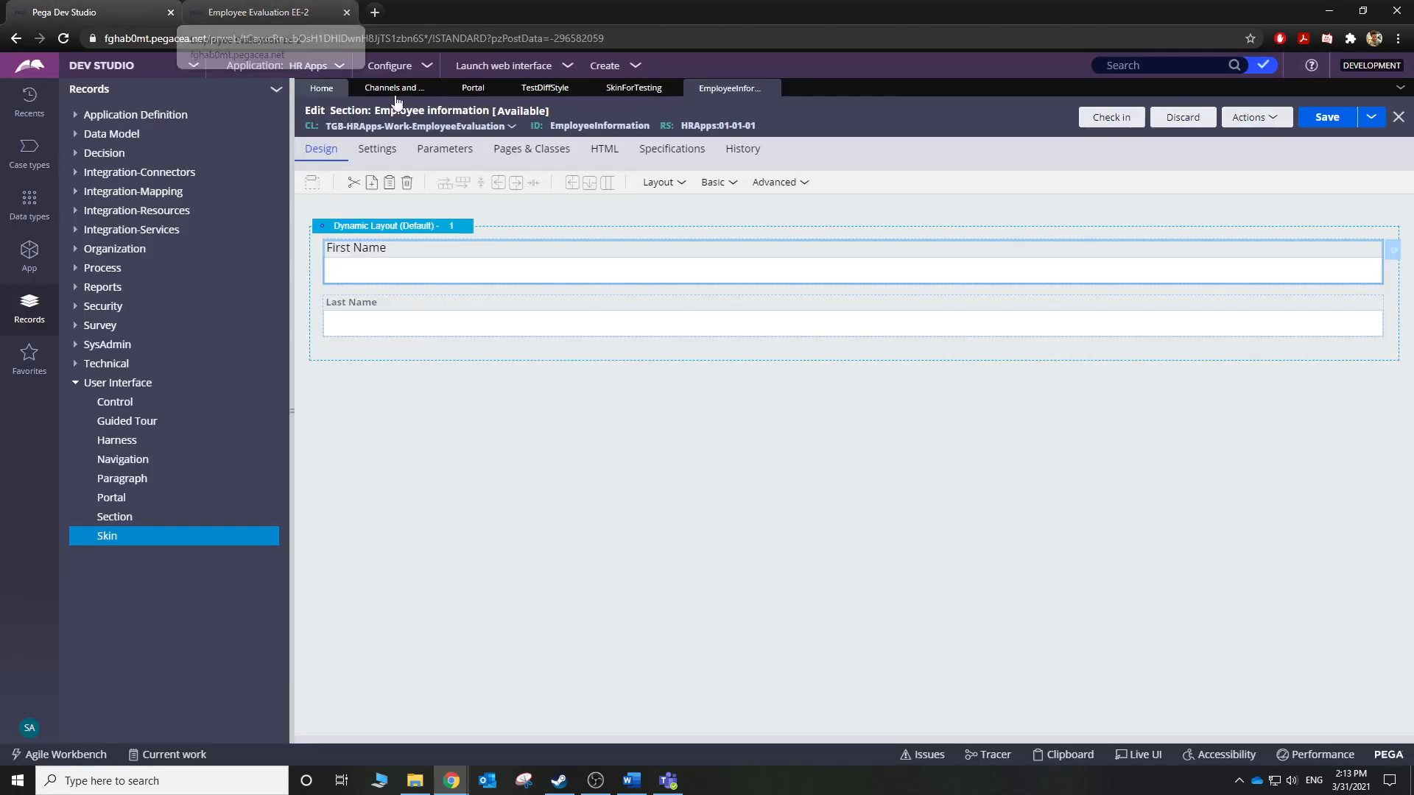
In SkinForTesting, open Buttons and select the inherited Standard format from Honey Flower.
{"action": "left_click", "coordinate": [618, 88]}
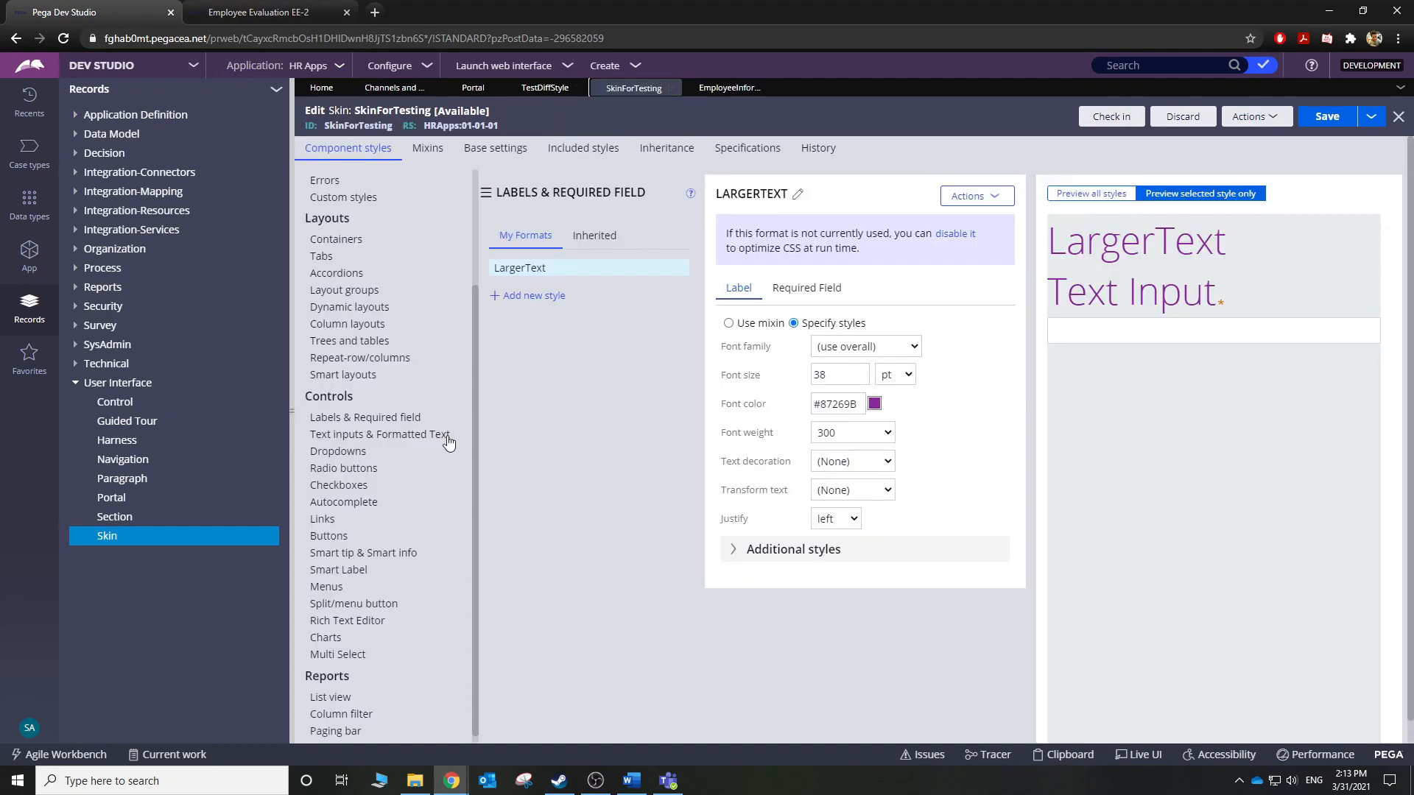
{"action": "scroll", "coordinate": [415, 652], "scroll_direction": "down", "scroll_amount": 1}
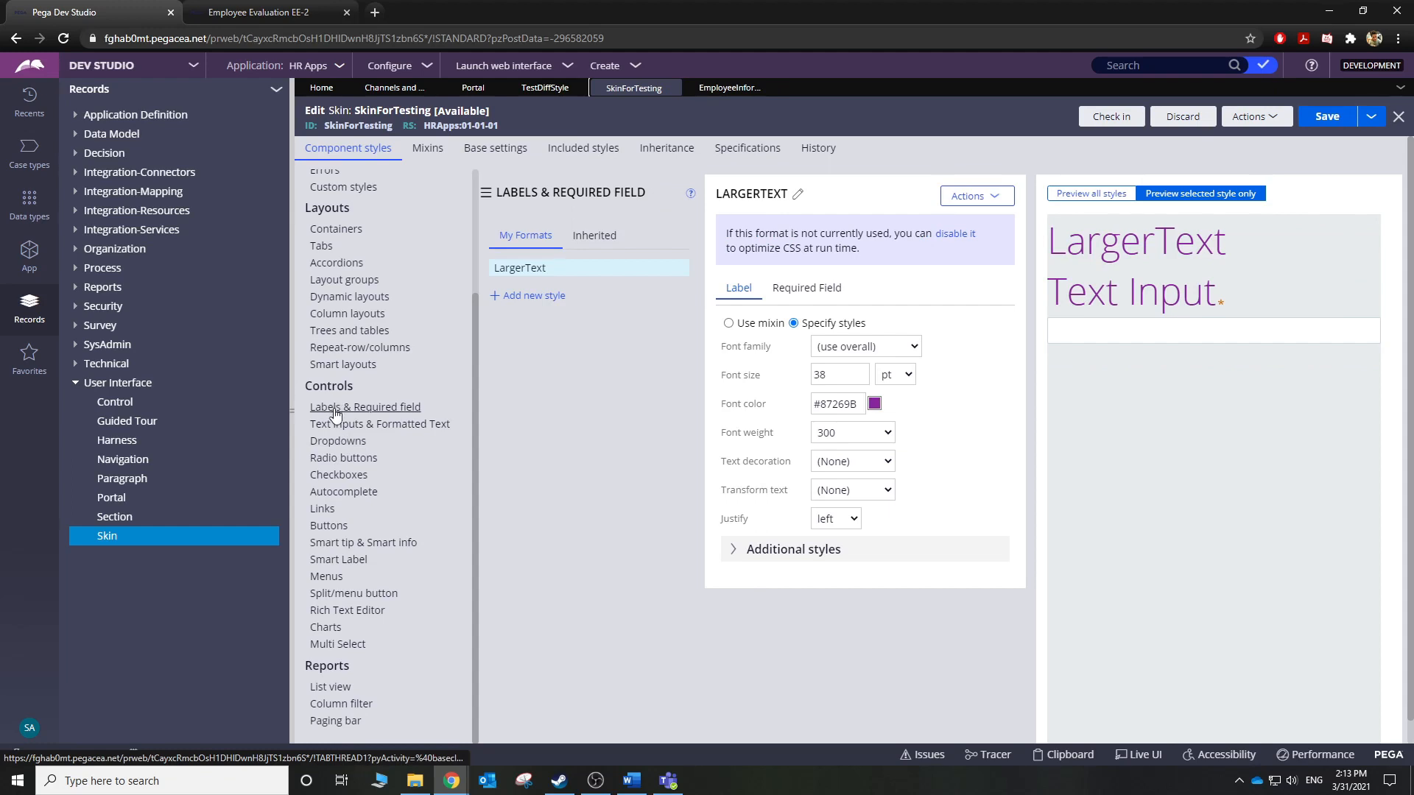
{"action": "left_click", "coordinate": [338, 527]}
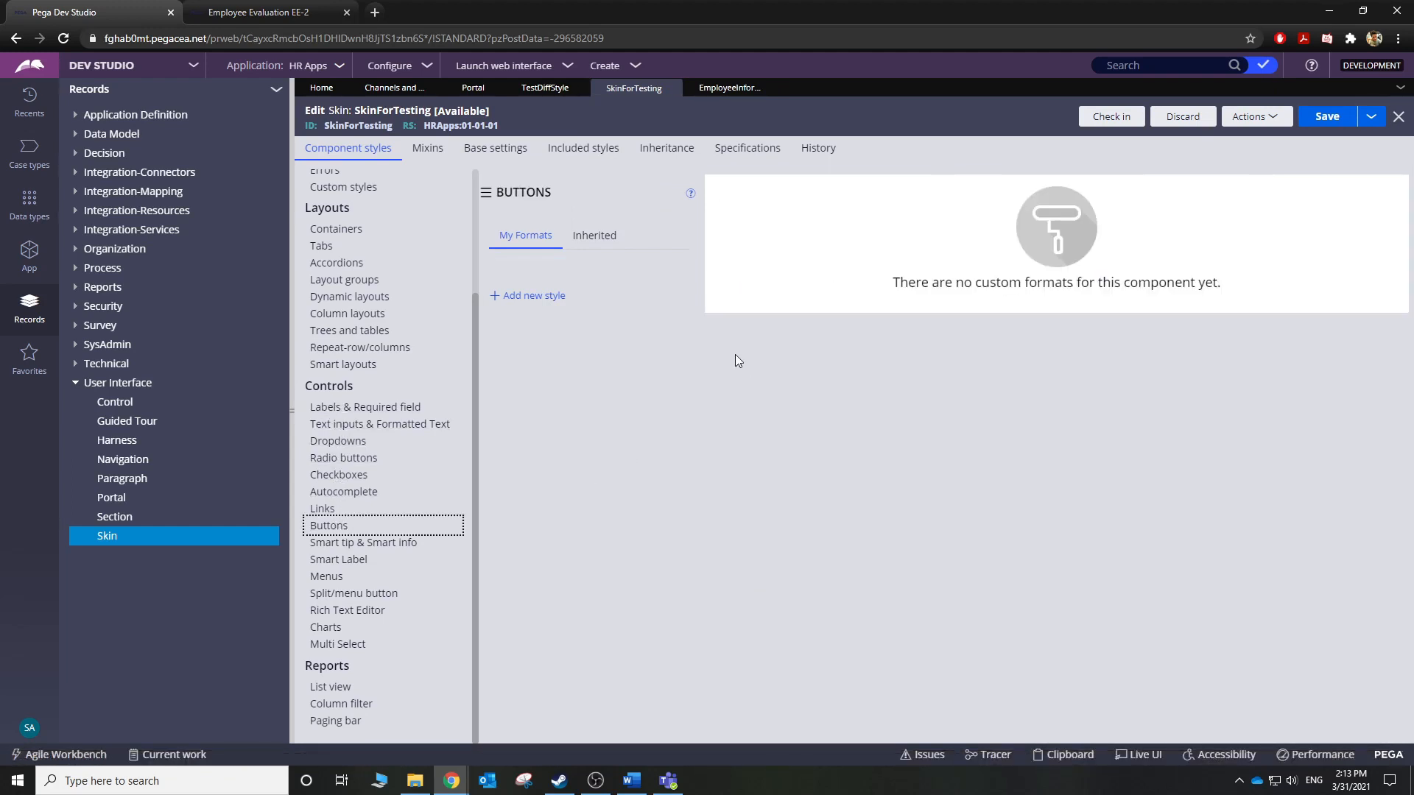
{"action": "left_click", "coordinate": [606, 241]}
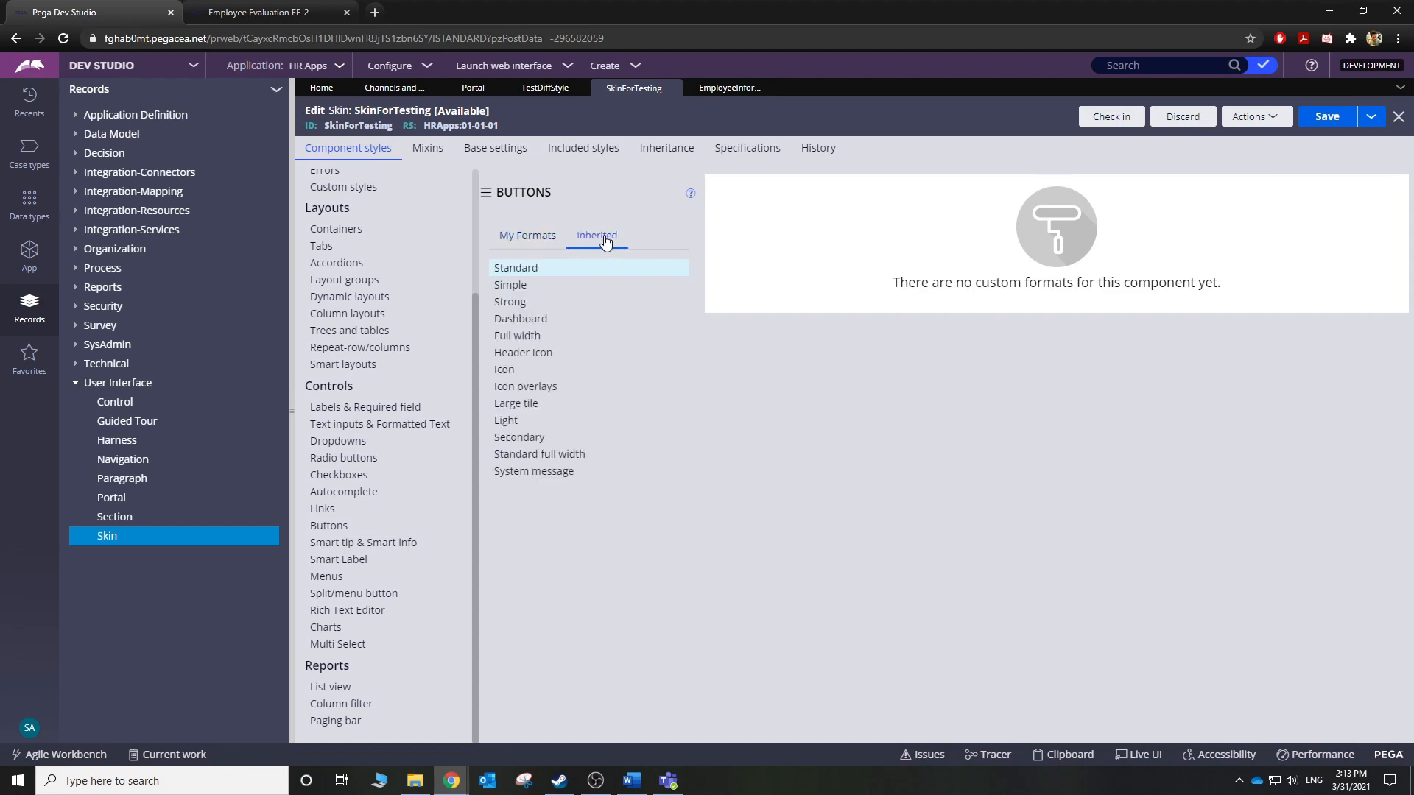
{"action": "left_click", "coordinate": [520, 268]}
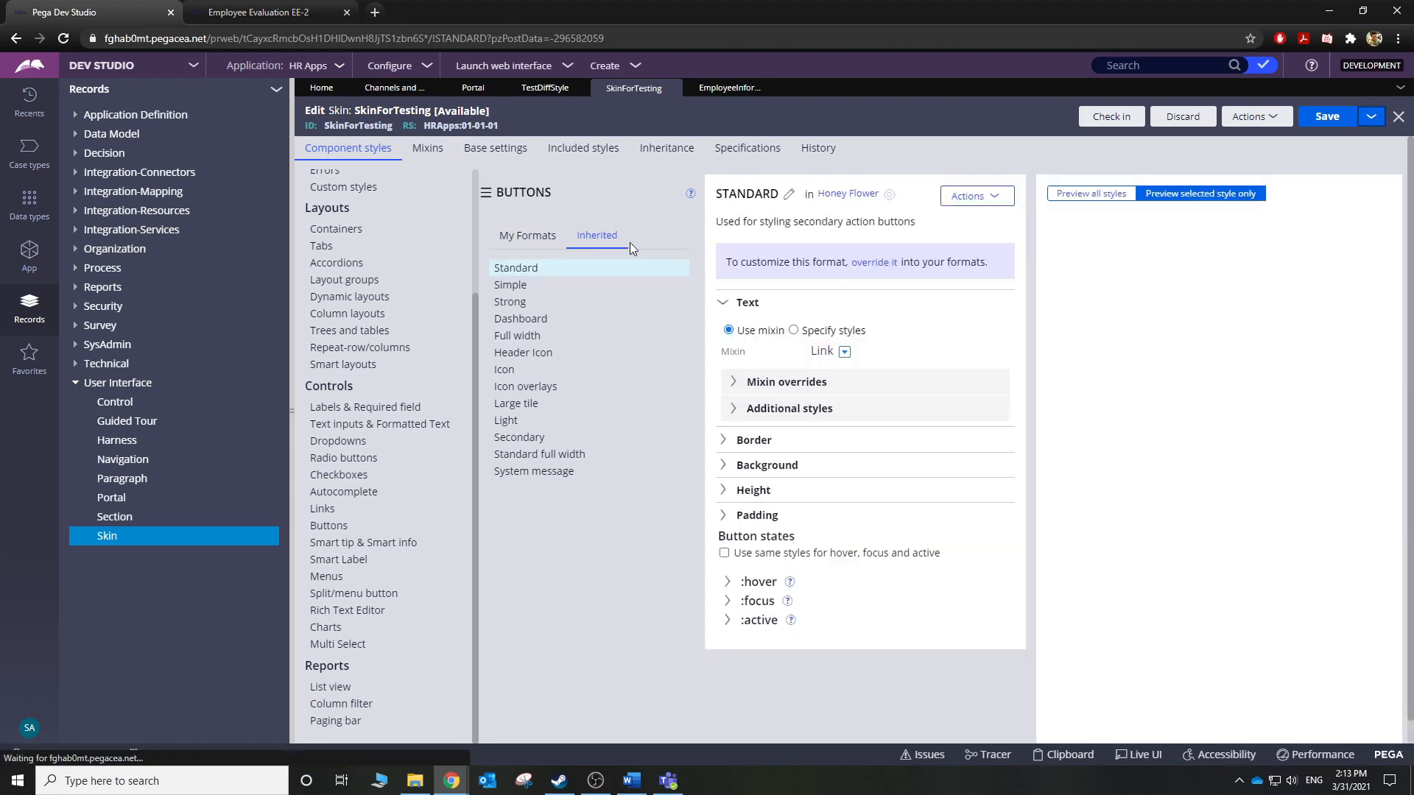
{"action": "left_click", "coordinate": [527, 269]}
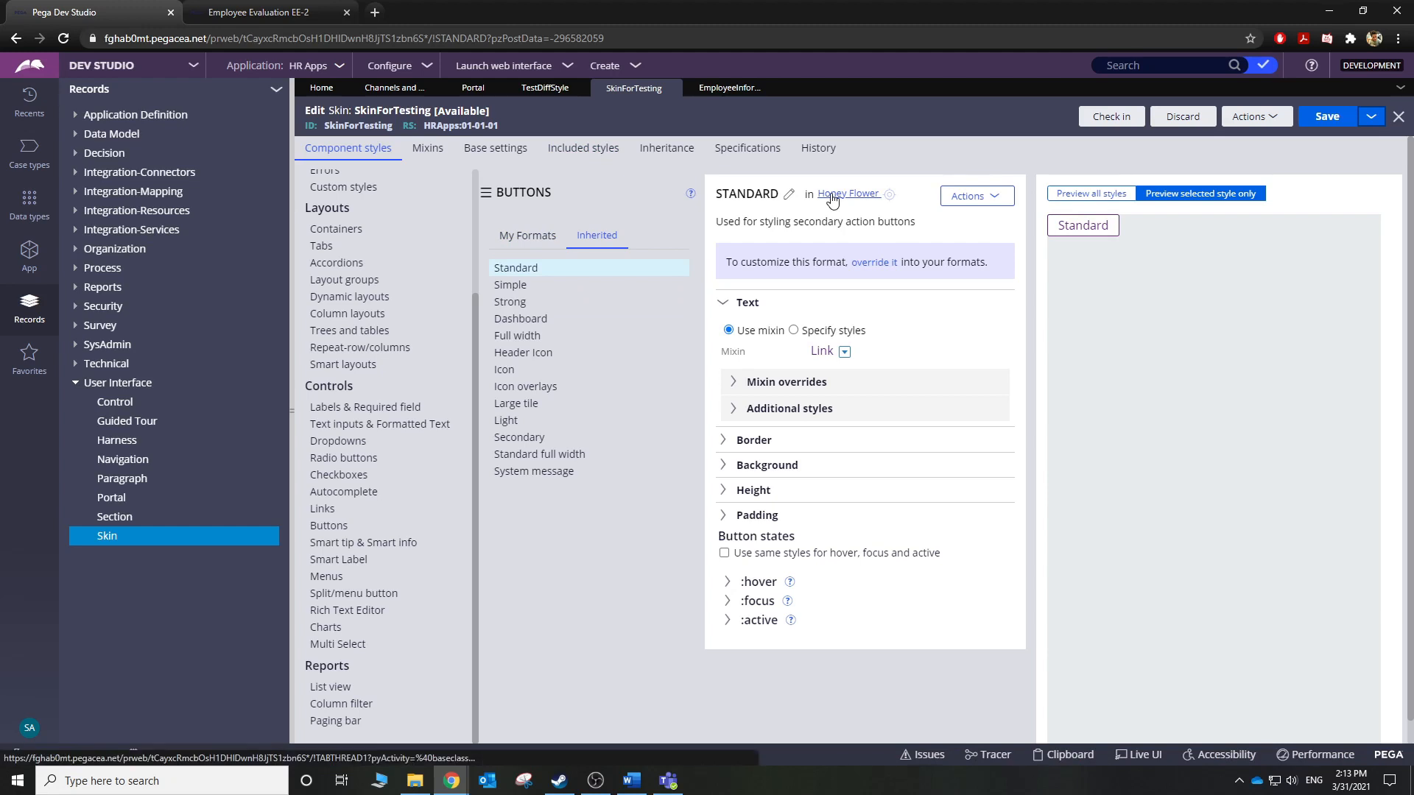
{"action": "left_click", "coordinate": [980, 204]}
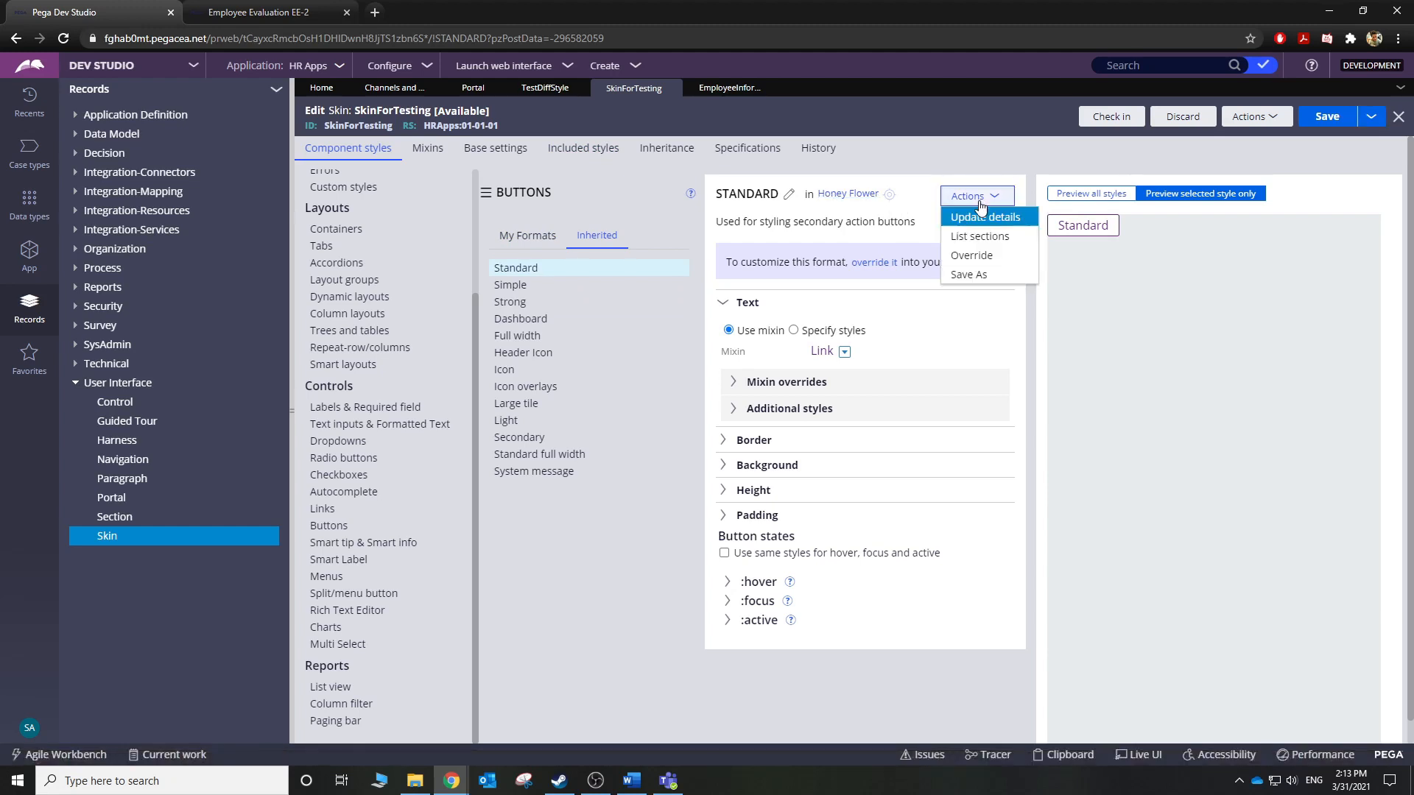
Override the Standard format into the skin with direct text styles and Comic Sans MS font.
{"action": "left_click", "coordinate": [983, 257]}
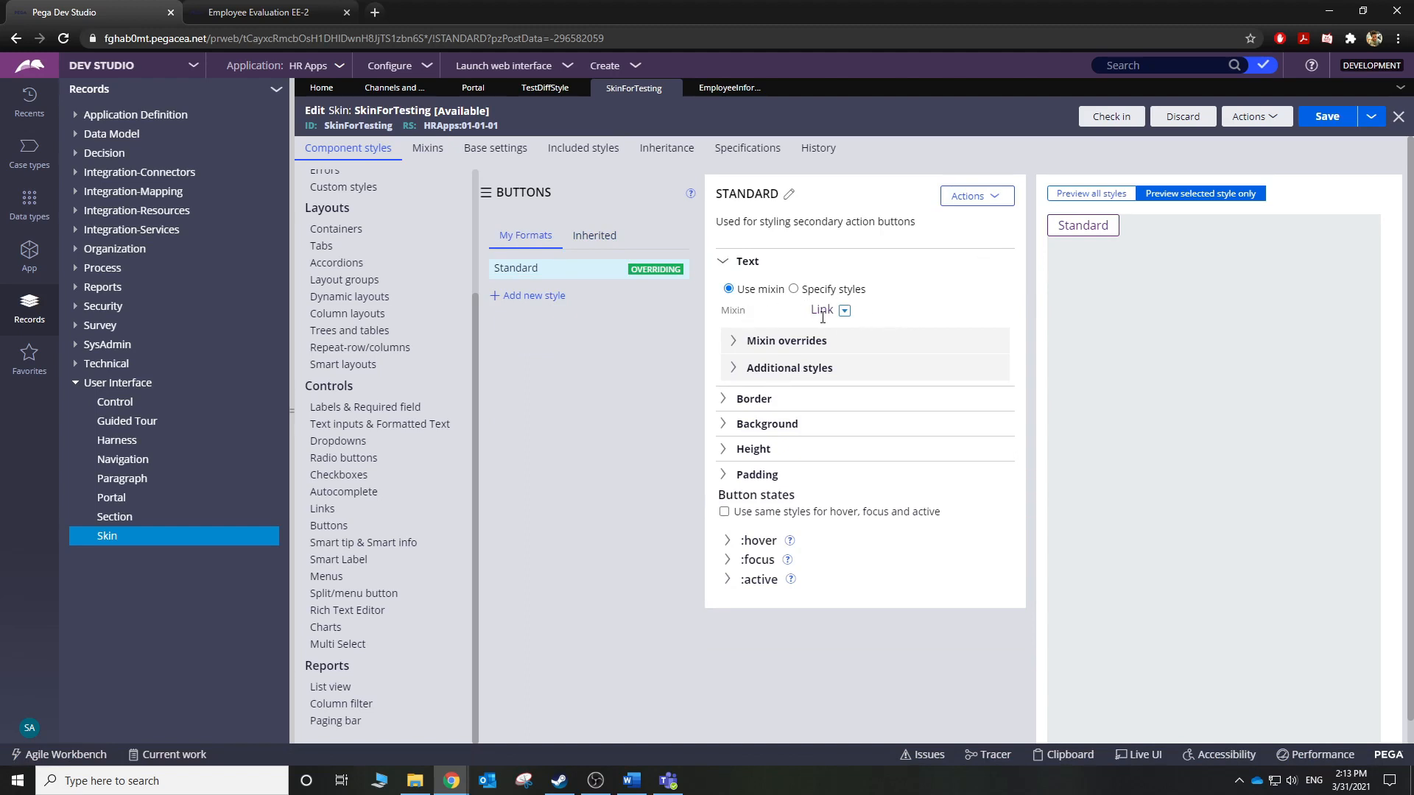
{"action": "left_click", "coordinate": [794, 290]}
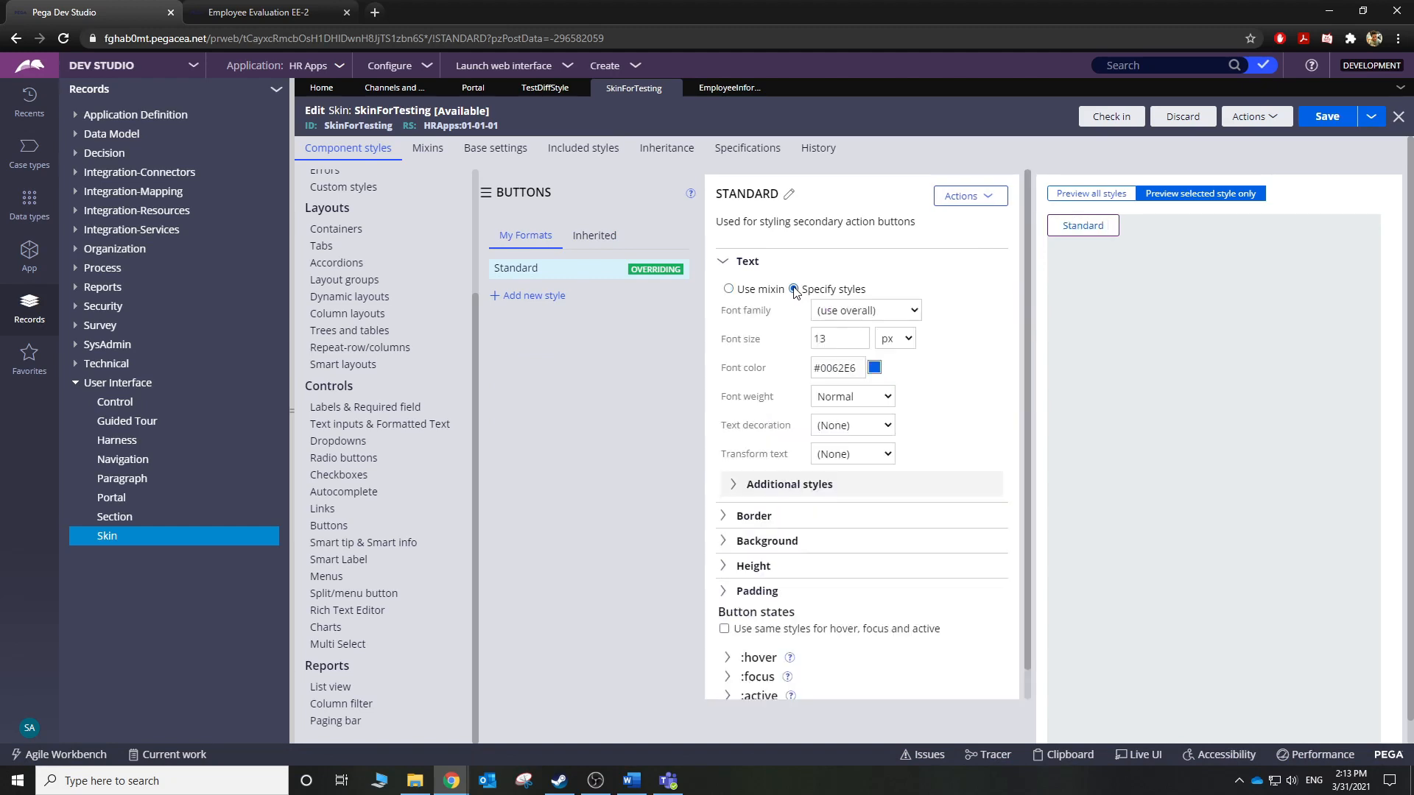
{"action": "left_click", "coordinate": [851, 311]}
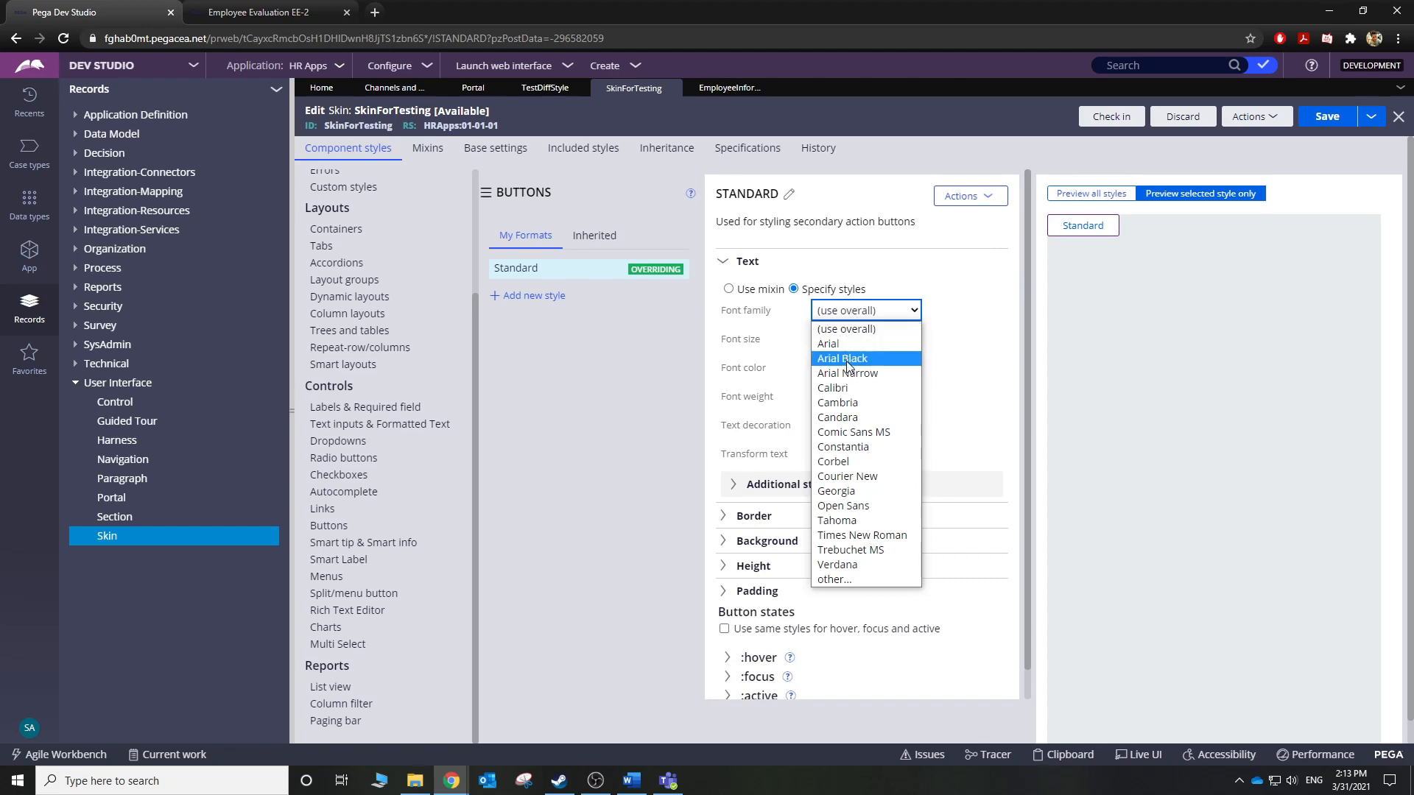
{"action": "left_click", "coordinate": [867, 418]}
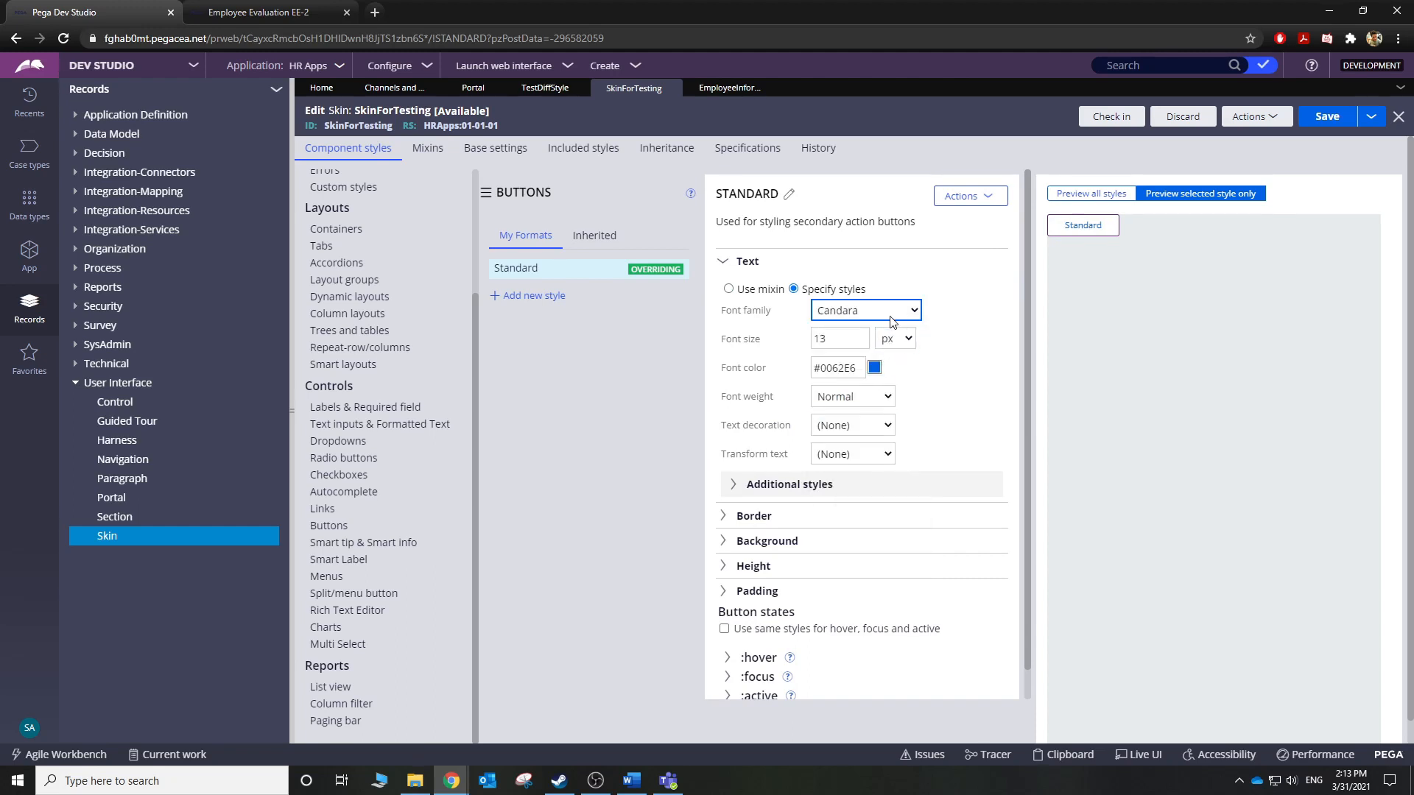
{"action": "left_click", "coordinate": [891, 319]}
{"action": "left_click", "coordinate": [885, 433]}
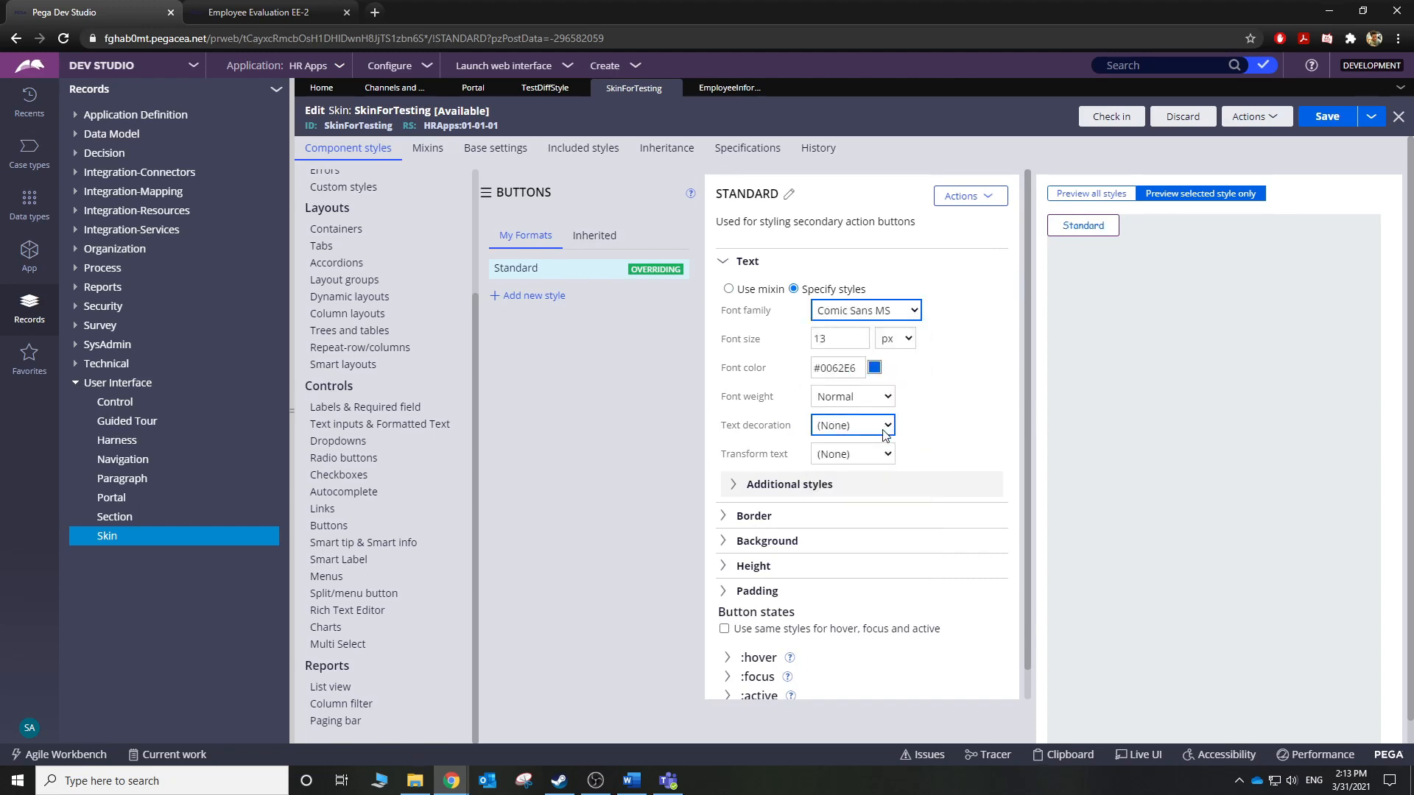
{"action": "left_click", "coordinate": [916, 316]}
{"action": "left_click", "coordinate": [919, 452]}
{"action": "left_click", "coordinate": [918, 318]}
{"action": "left_click", "coordinate": [883, 435]}
Set the Standard button font size to 23 px.
{"action": "left_click", "coordinate": [823, 339]}
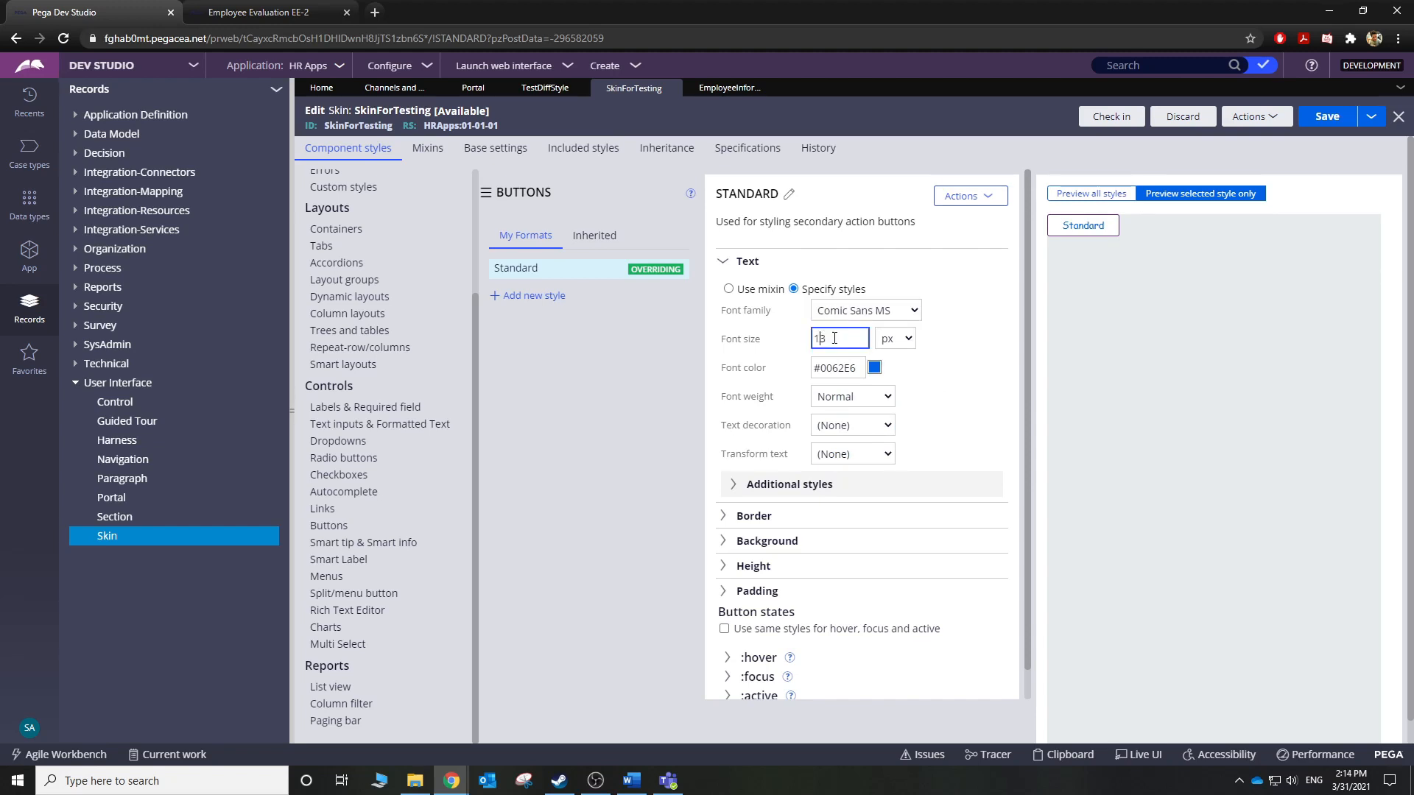
{"action": "key", "text": "BackSpace"}
{"action": "type", "text": "2"}
{"action": "left_click", "coordinate": [969, 376]}
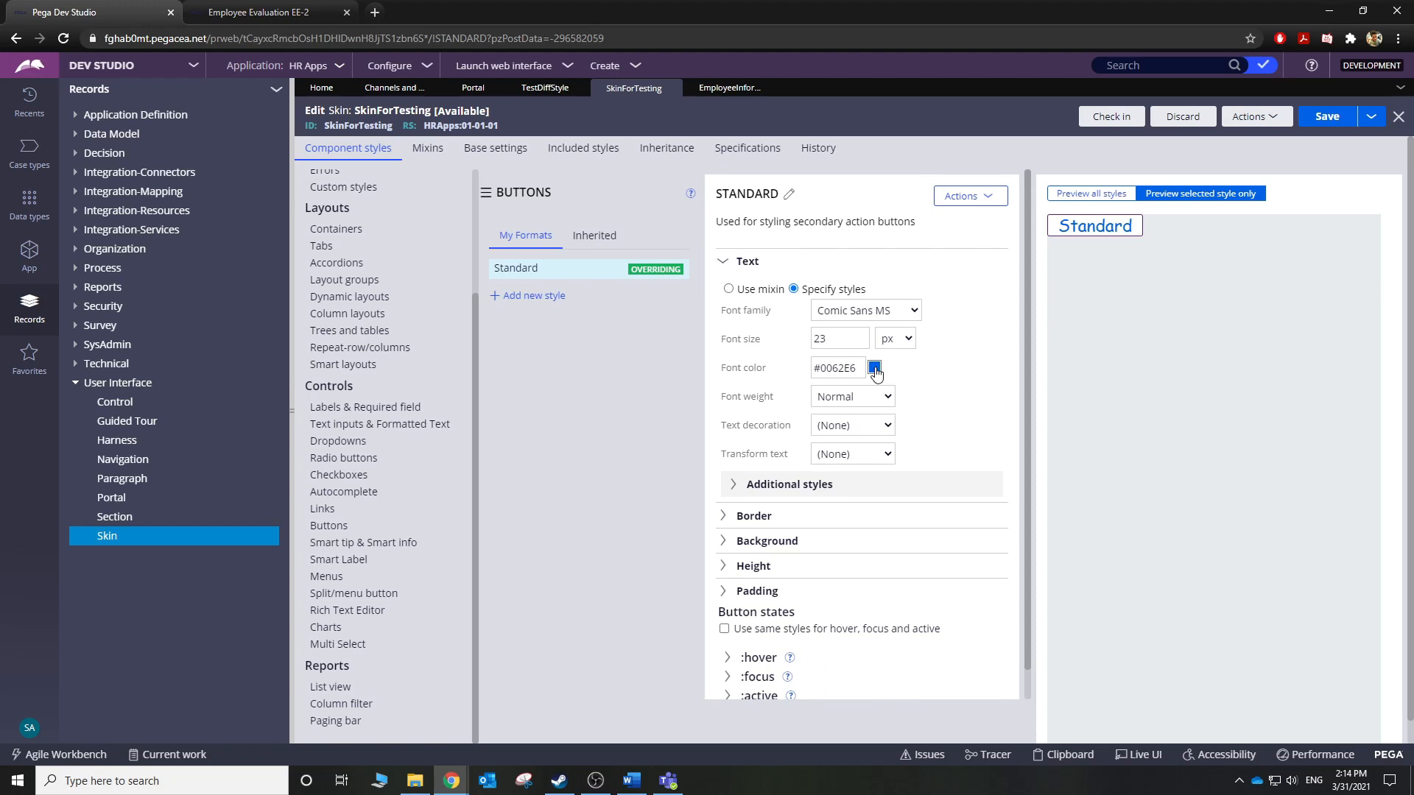
Make the Standard button text white #FFFFFF and bold.
{"action": "left_click", "coordinate": [875, 368]}
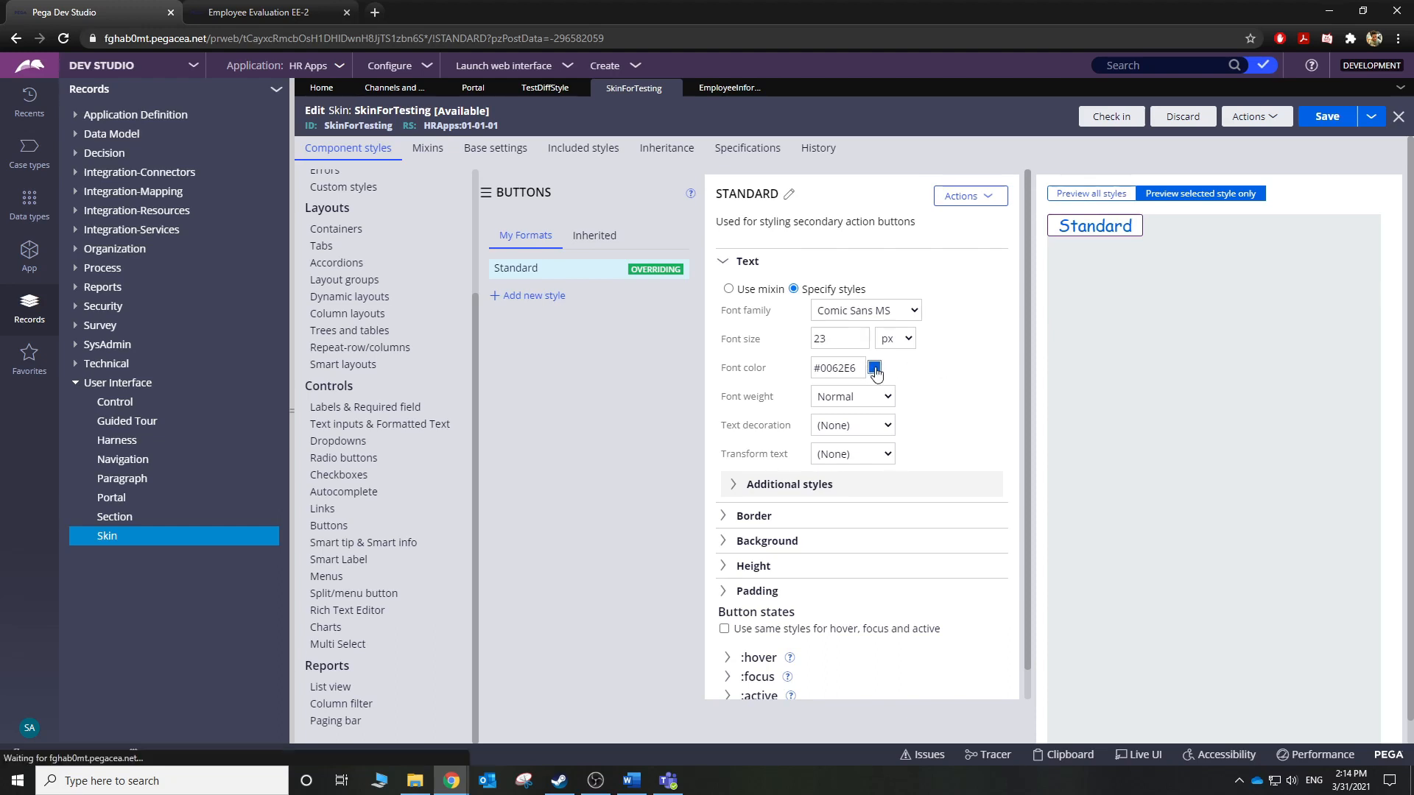
{"action": "left_click", "coordinate": [639, 396]}
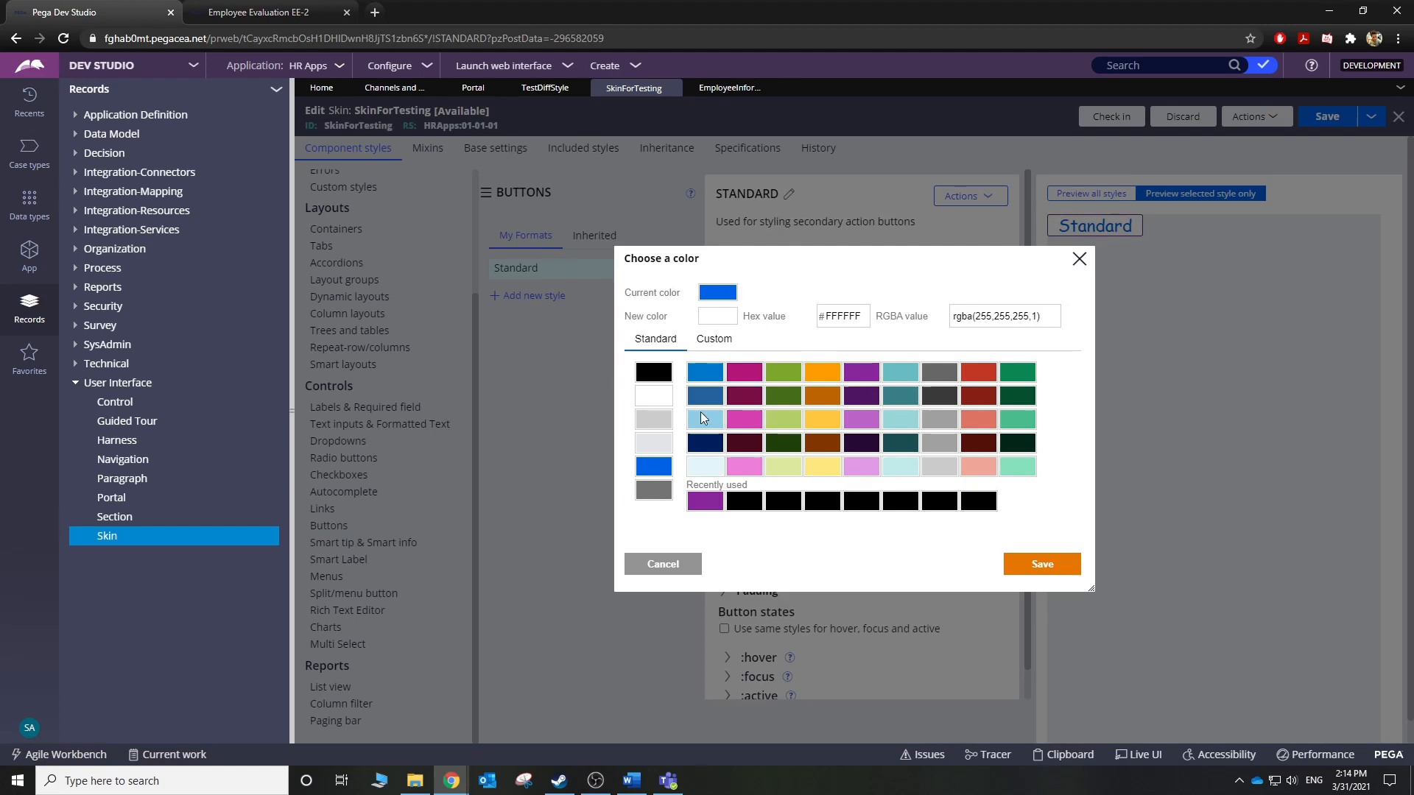
{"action": "left_click", "coordinate": [1016, 571]}
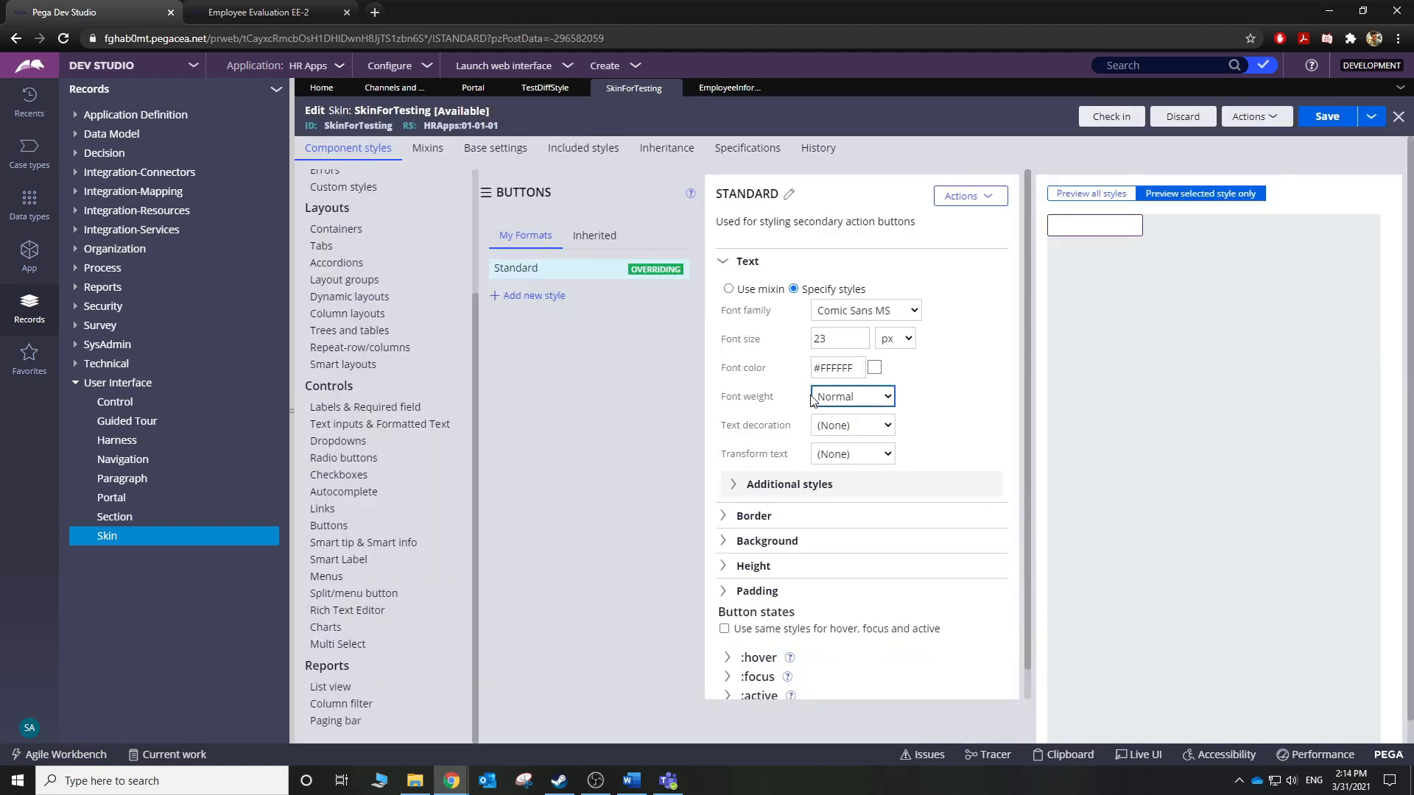
{"action": "left_click", "coordinate": [840, 397]}
{"action": "left_click", "coordinate": [828, 429]}
{"action": "scroll", "coordinate": [957, 409], "scroll_direction": "down", "scroll_amount": 1}
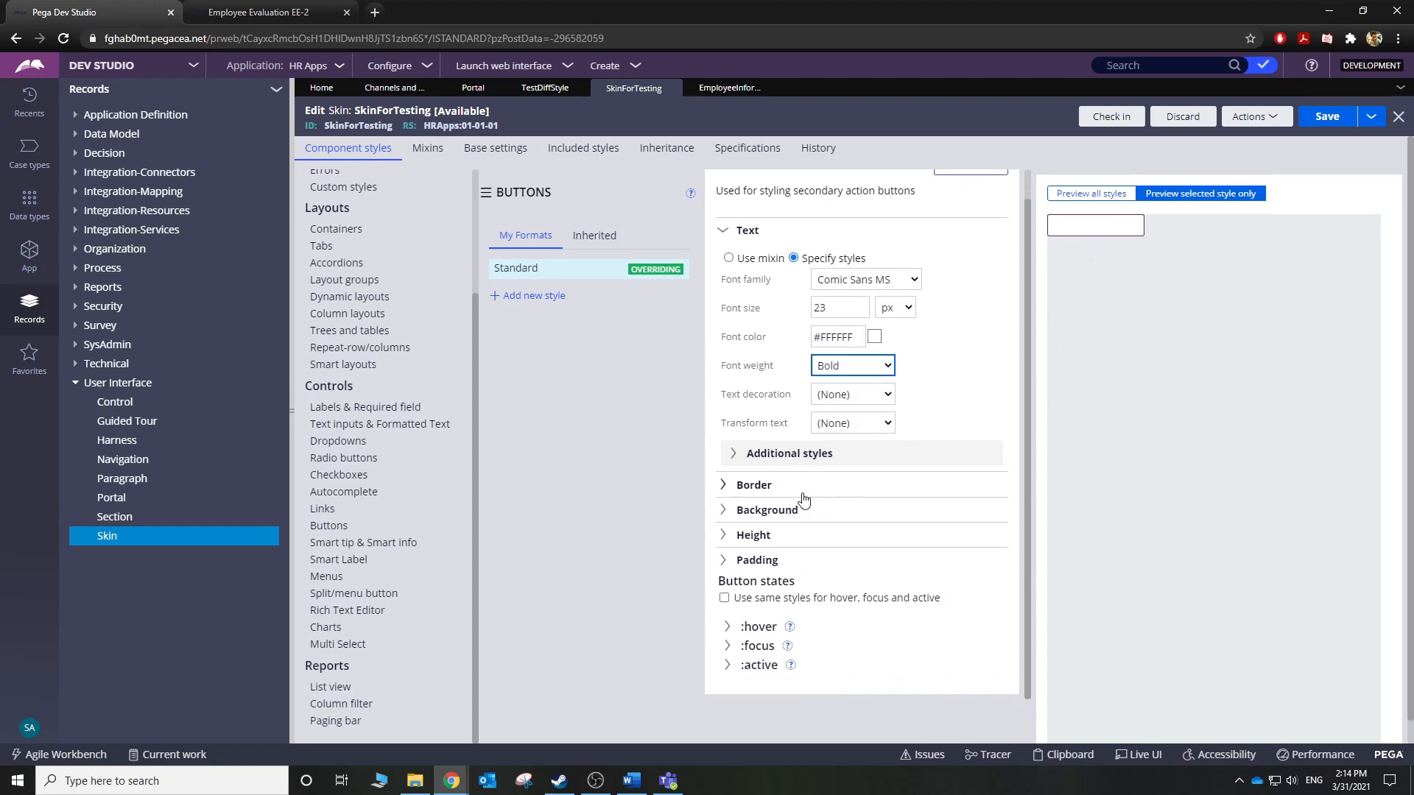
Set the Standard button's Background colour to the light blue #8FCDE5 swatch.
{"action": "left_click", "coordinate": [728, 512]}
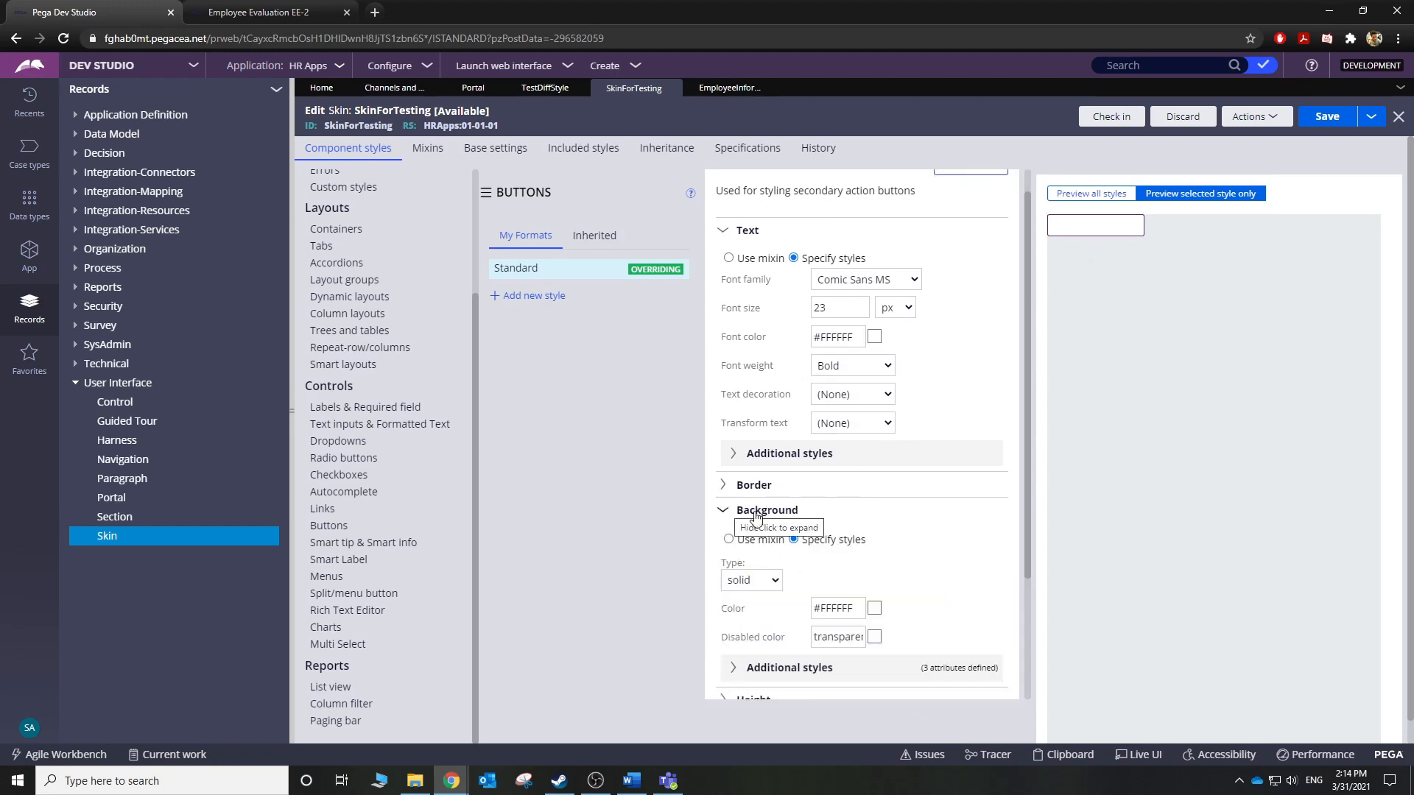
{"action": "scroll", "coordinate": [962, 530], "scroll_direction": "down", "scroll_amount": 1}
{"action": "left_click", "coordinate": [874, 535]}
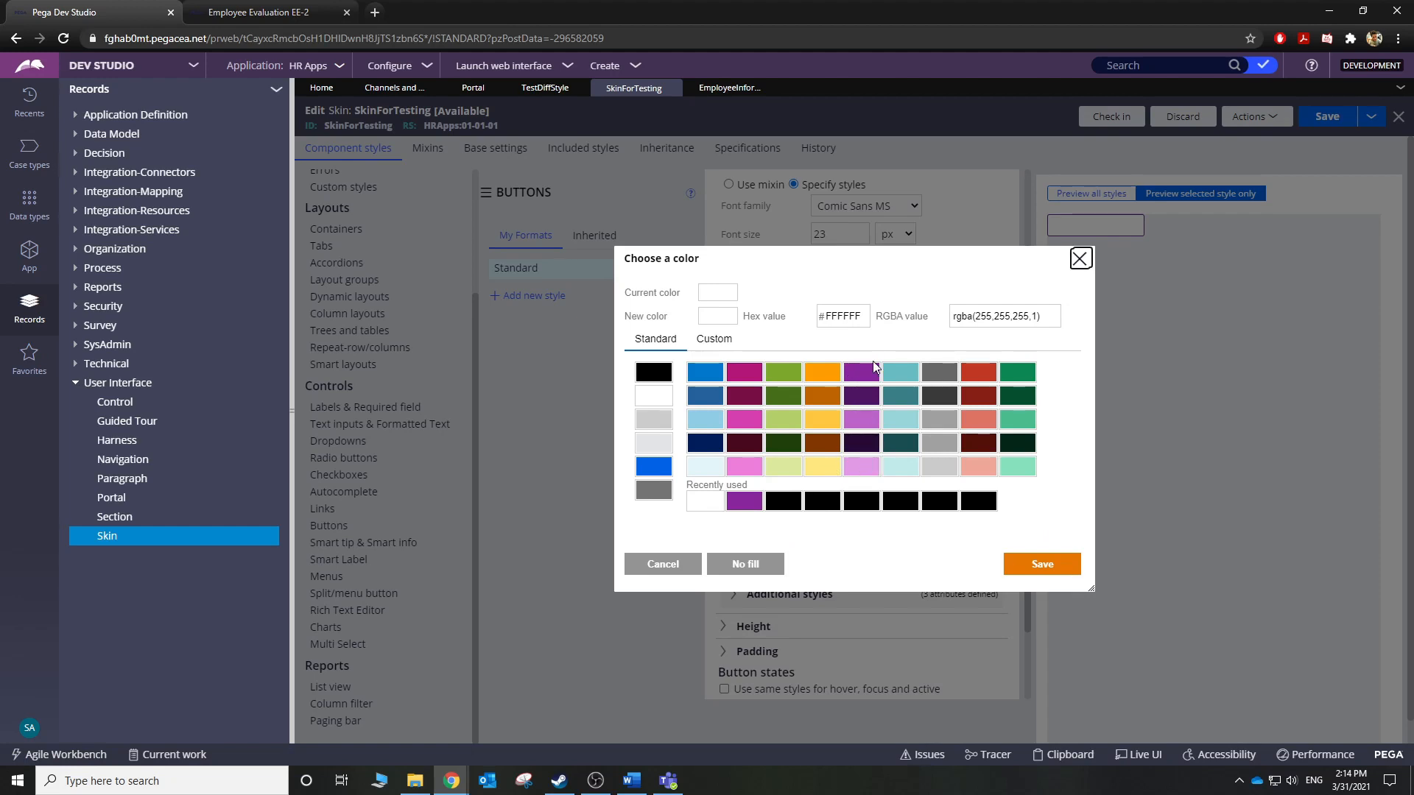
{"action": "left_click", "coordinate": [698, 419]}
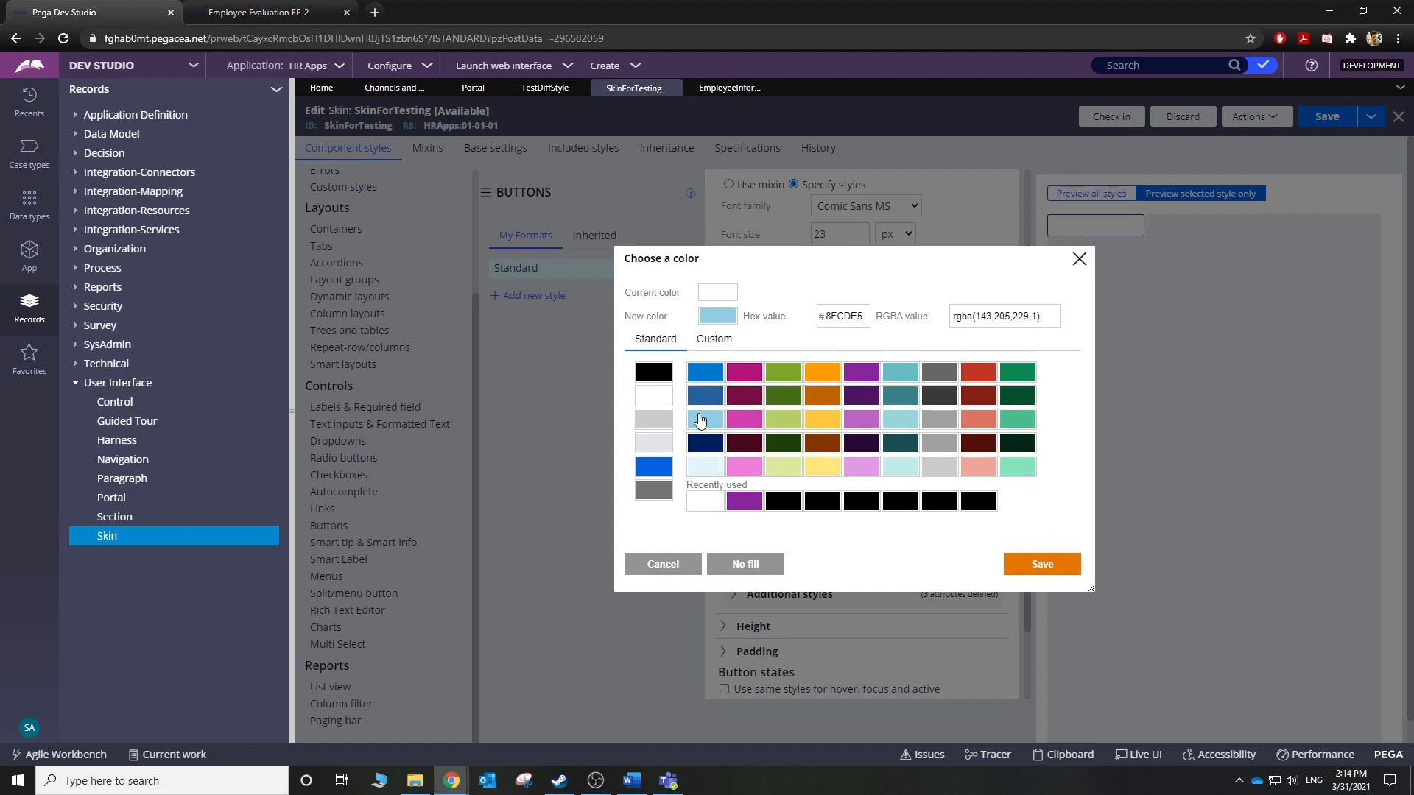
{"action": "left_click", "coordinate": [1031, 562]}
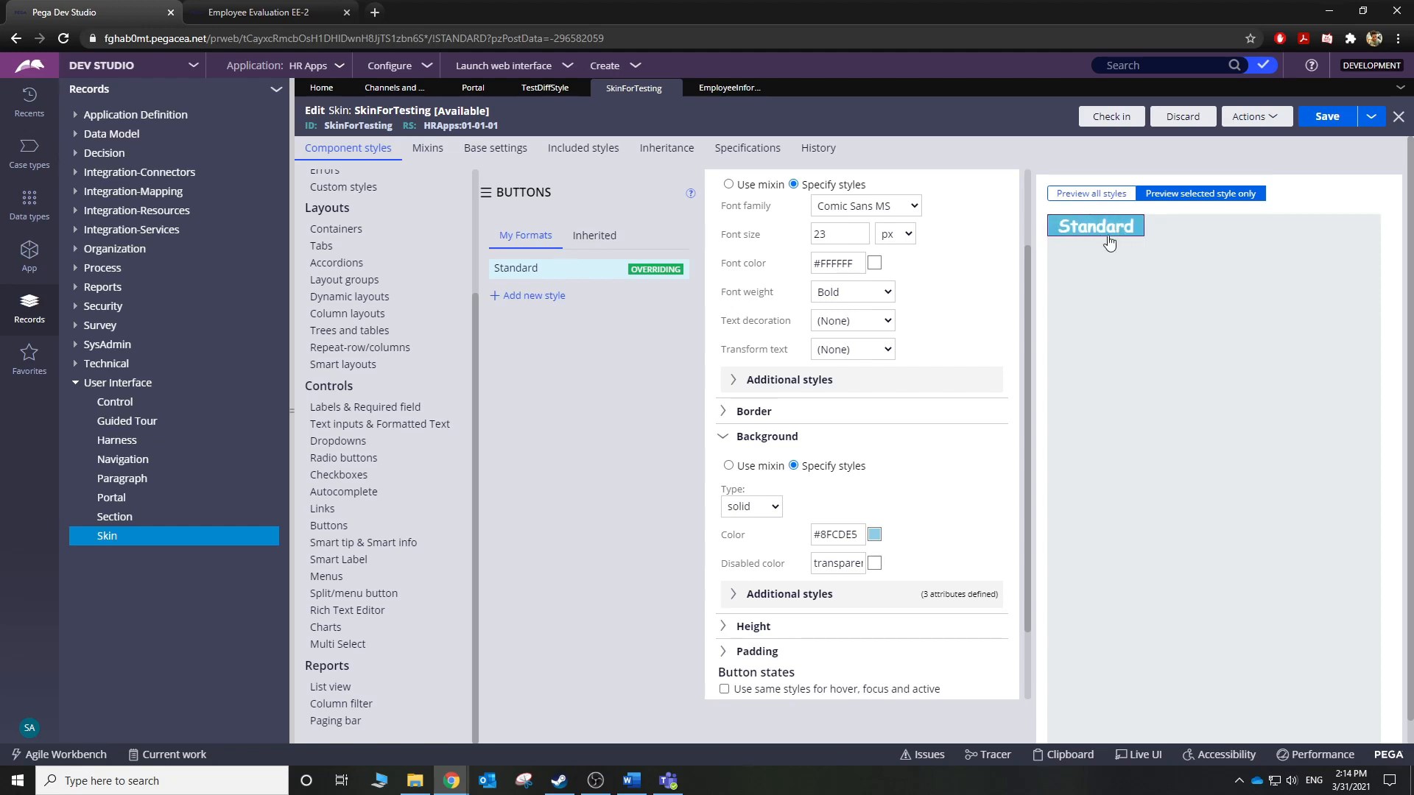
{"action": "scroll", "coordinate": [950, 553], "scroll_direction": "down", "scroll_amount": 2}
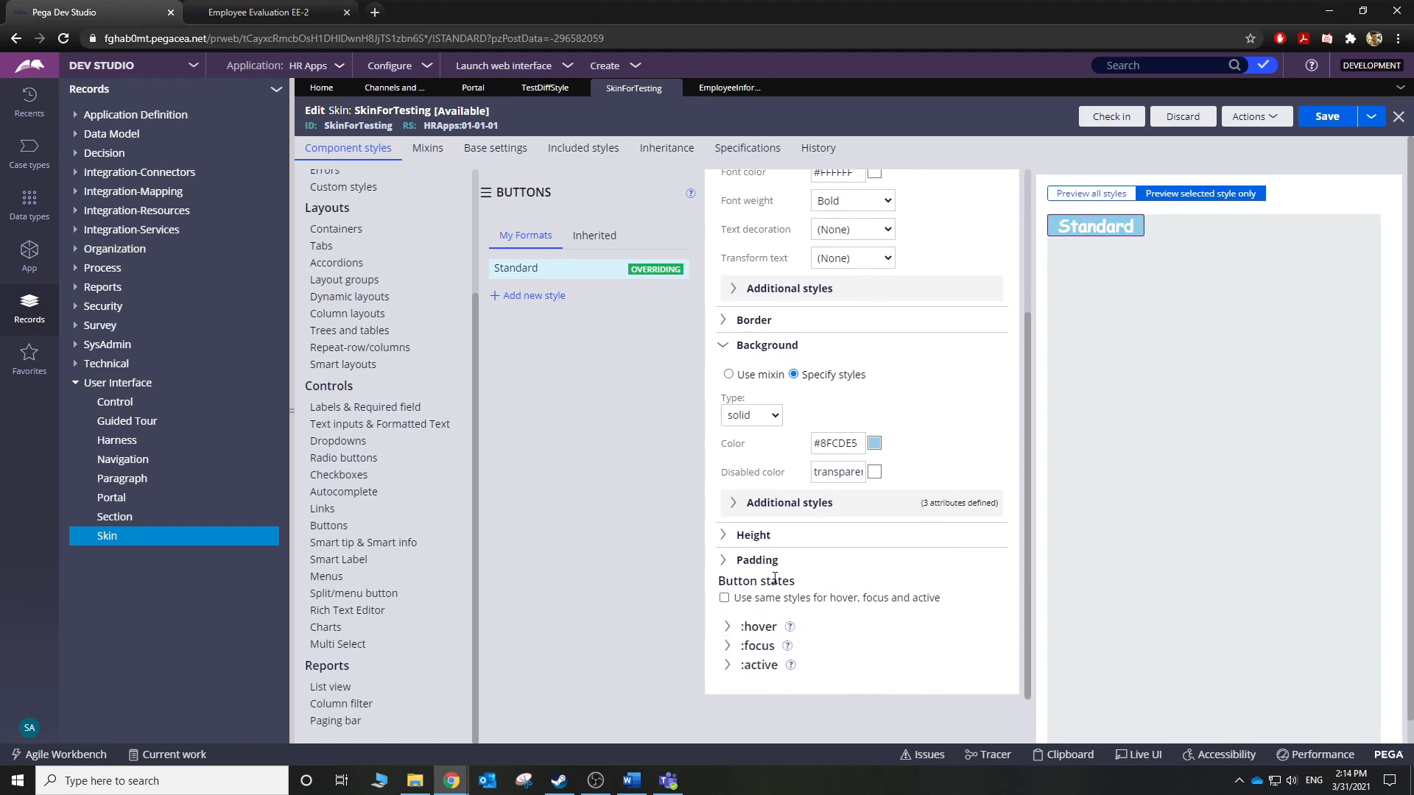
Change the Standard button height from 30 to 40 px.
{"action": "left_click", "coordinate": [724, 561]}
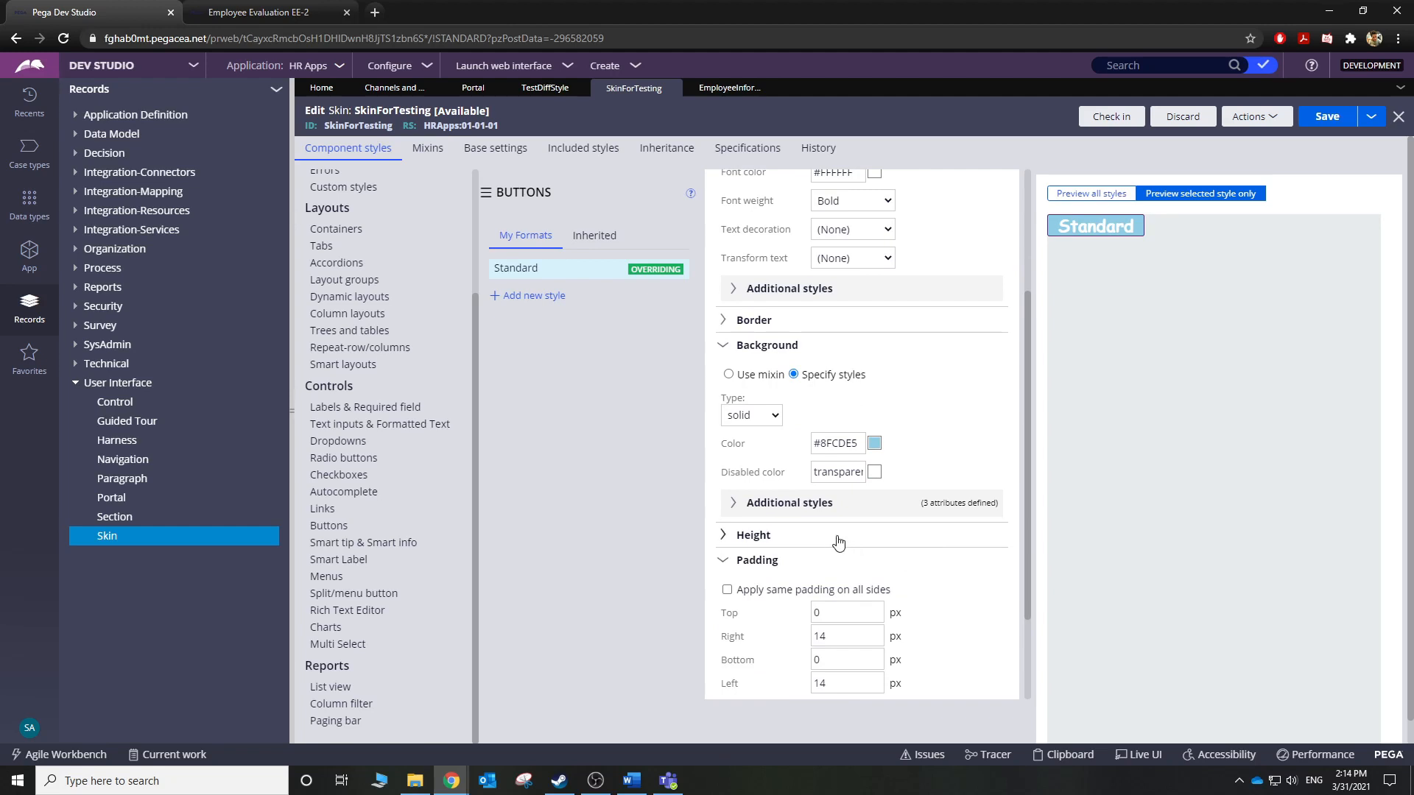
{"action": "left_click", "coordinate": [838, 541]}
{"action": "left_click", "coordinate": [832, 562]}
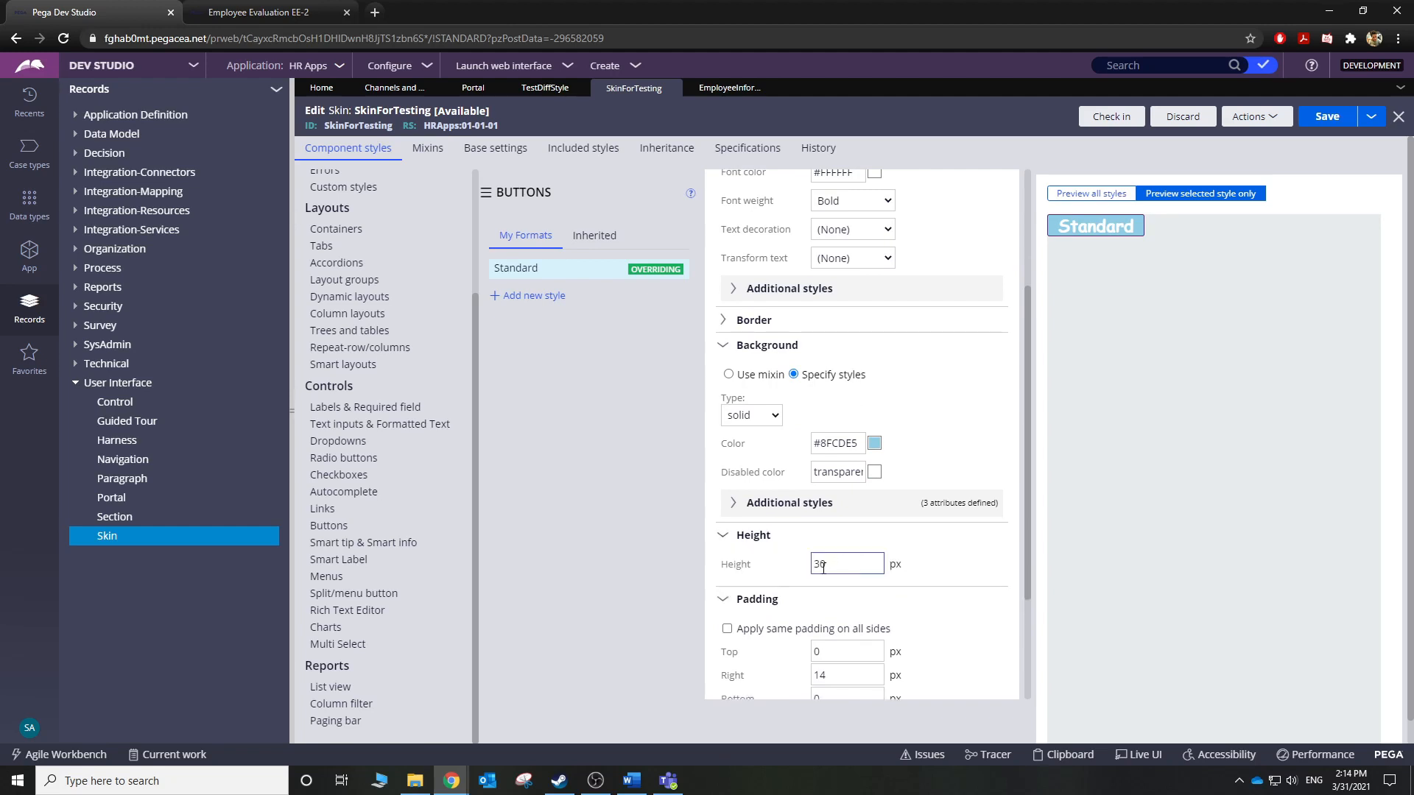
{"action": "double_click", "coordinate": [823, 567]}
{"action": "type", "text": "40"}
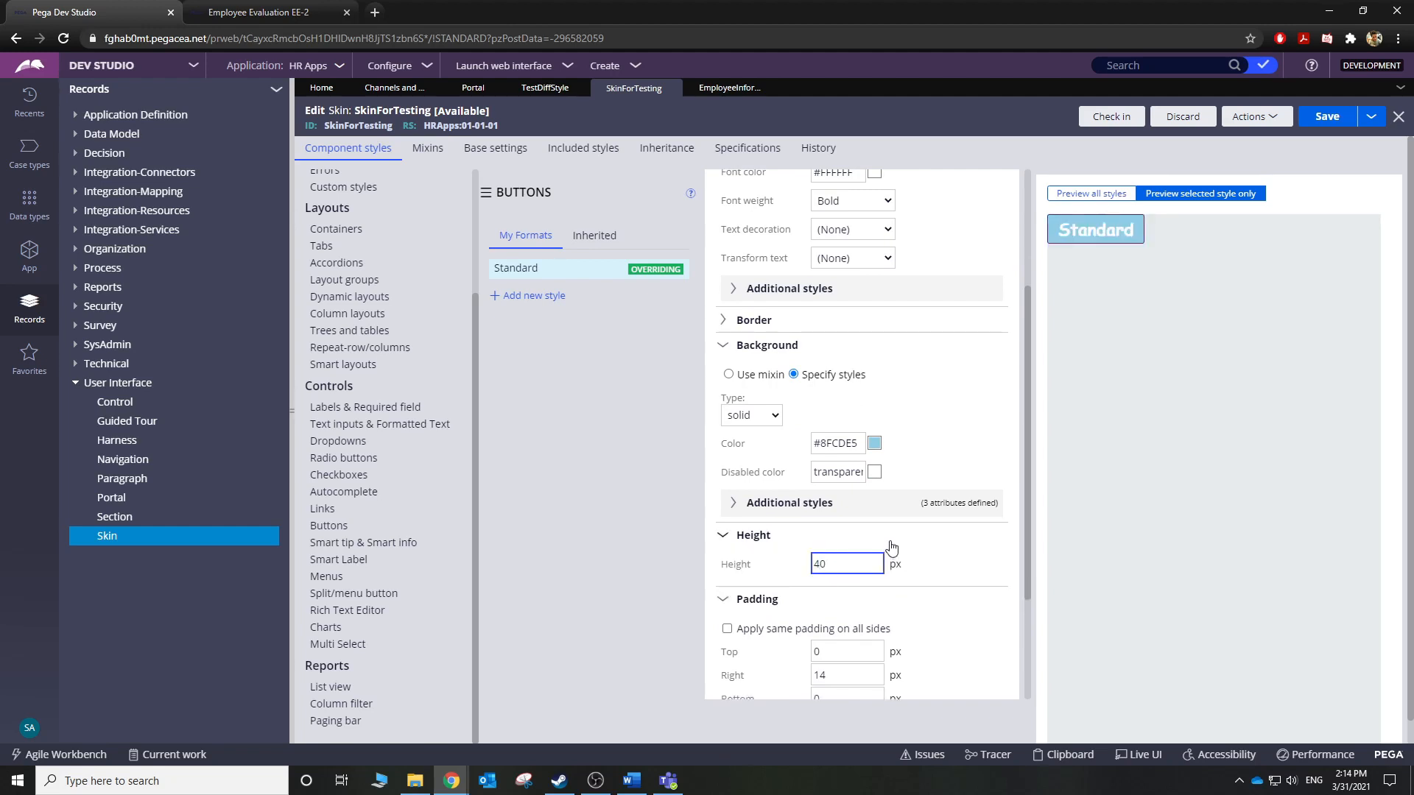
Set the Standard button padding to 5 px top and 10 px bottom.
{"action": "scroll", "coordinate": [947, 628], "scroll_direction": "down", "scroll_amount": 2}
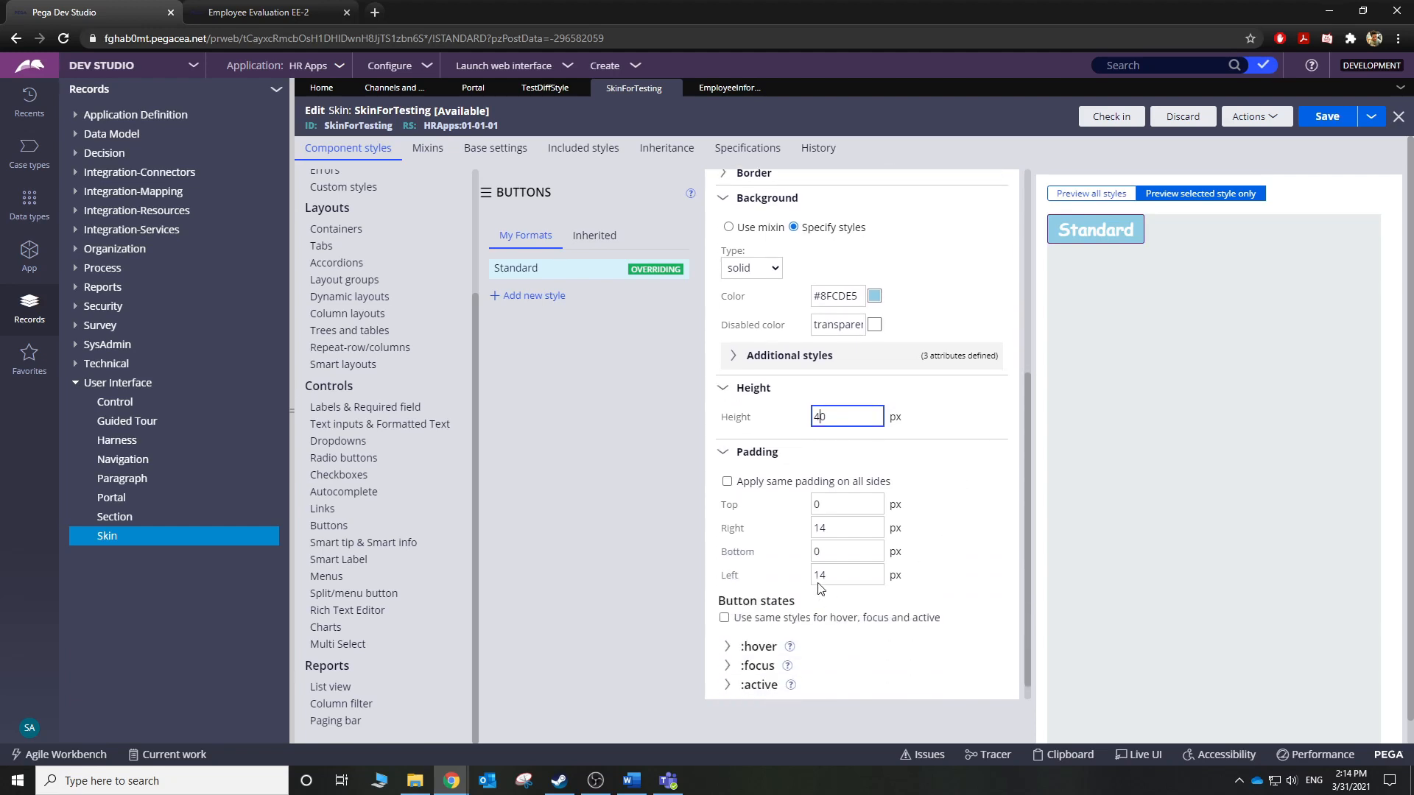
{"action": "left_click", "coordinate": [815, 504]}
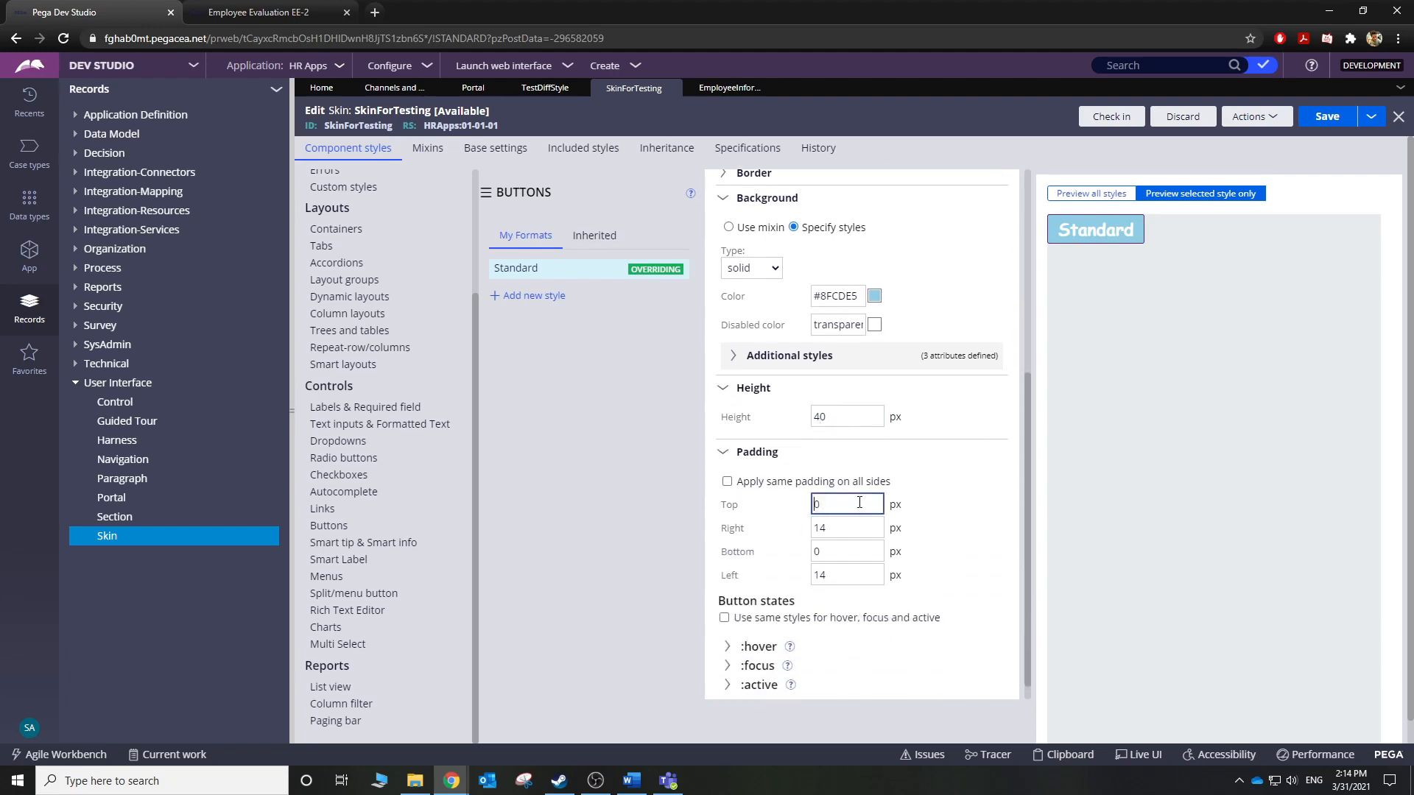
{"action": "type", "text": "1"}
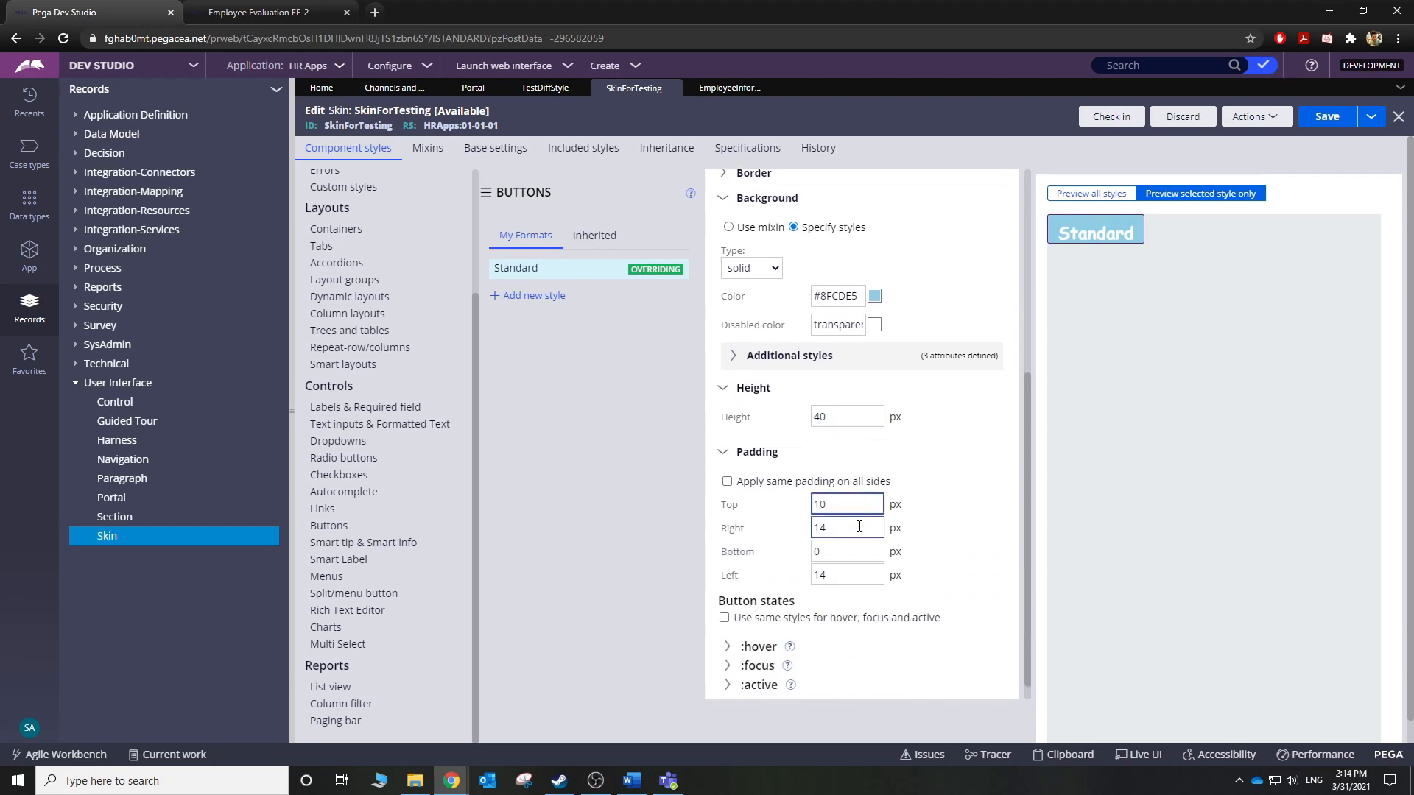
{"action": "left_click", "coordinate": [814, 552]}
{"action": "type", "text": "1"}
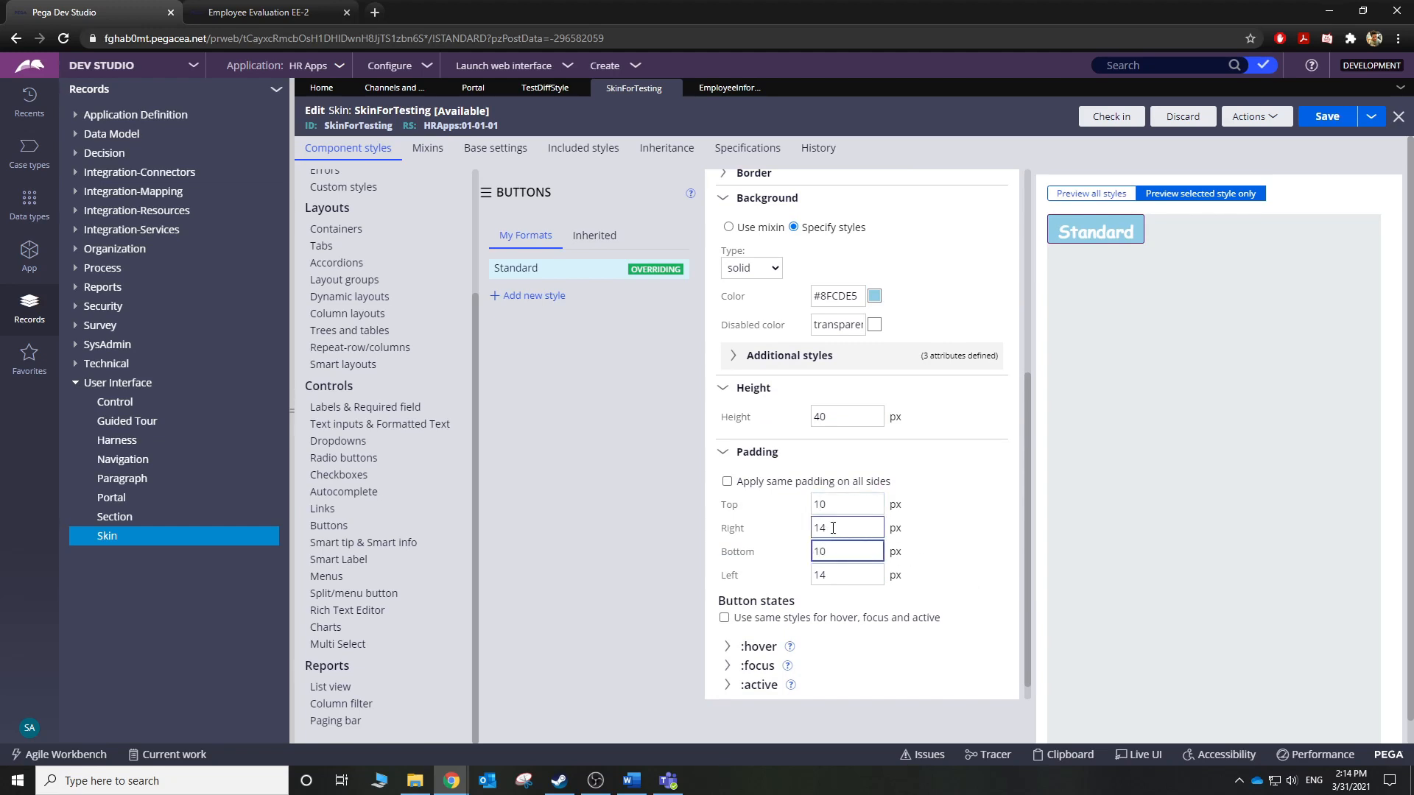
{"action": "left_click", "coordinate": [824, 504]}
{"action": "key", "text": "BackSpace"}
{"action": "key", "text": "BackSpace"}
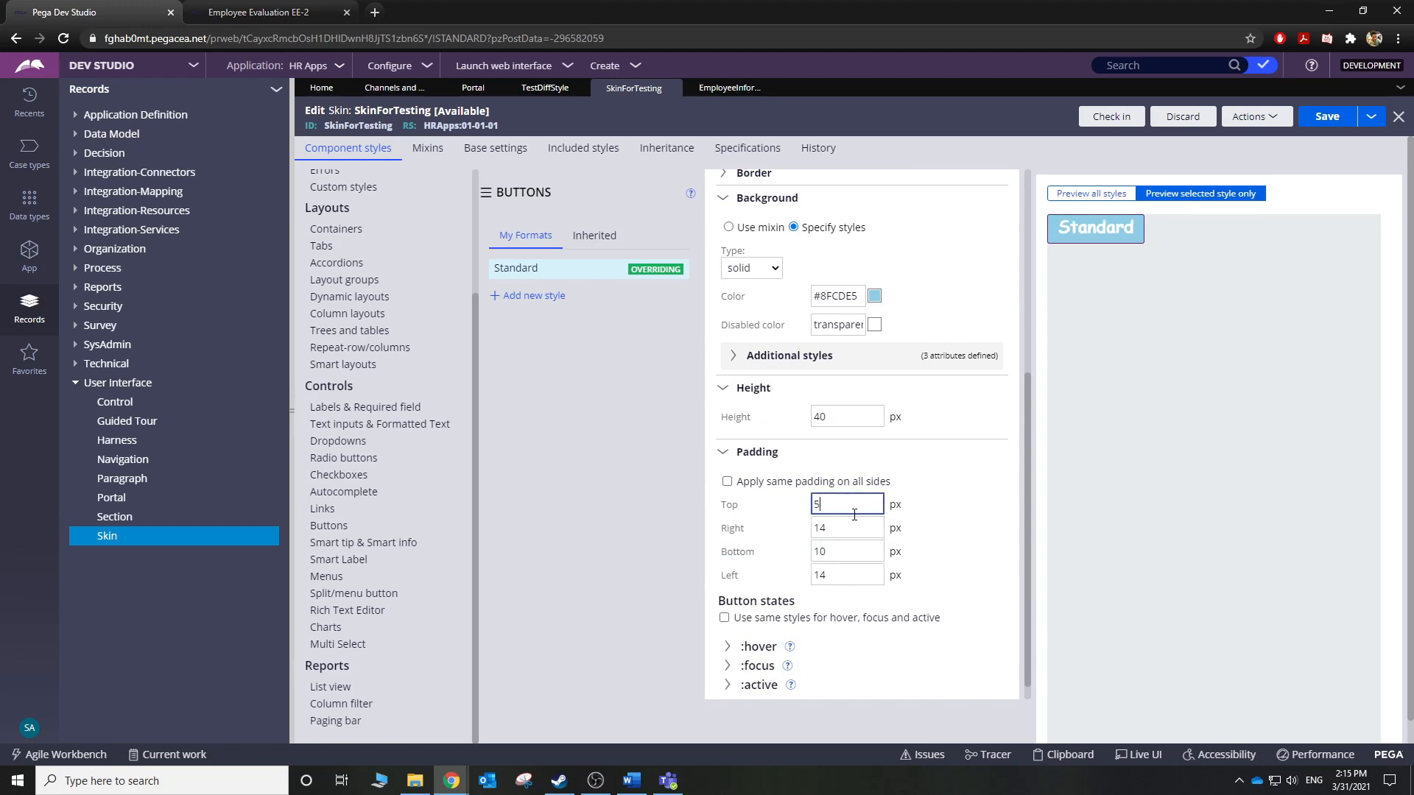
{"action": "left_click", "coordinate": [962, 508]}
{"action": "scroll", "coordinate": [965, 510], "scroll_direction": "down", "scroll_amount": 1}
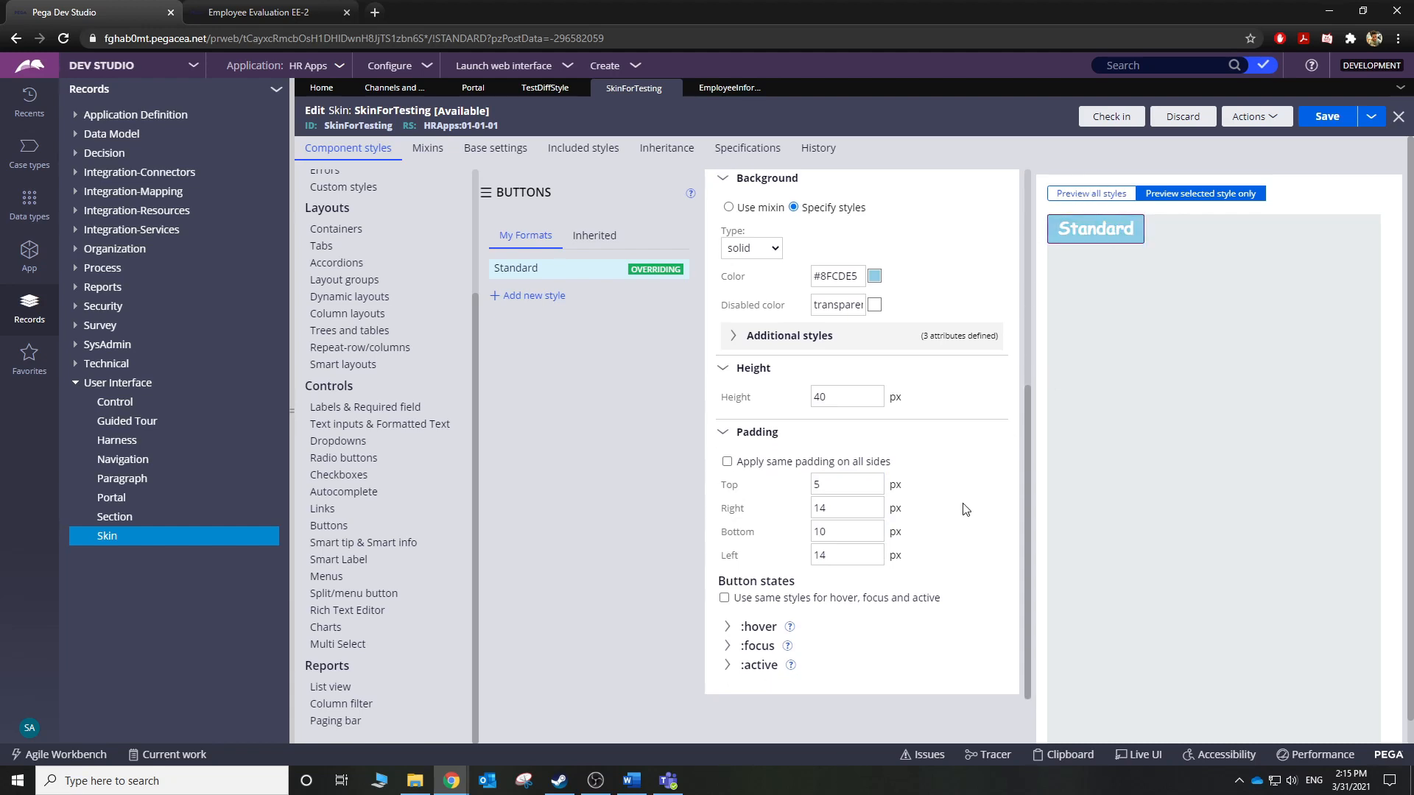
{"action": "scroll", "coordinate": [965, 510], "scroll_direction": "up", "scroll_amount": 5}
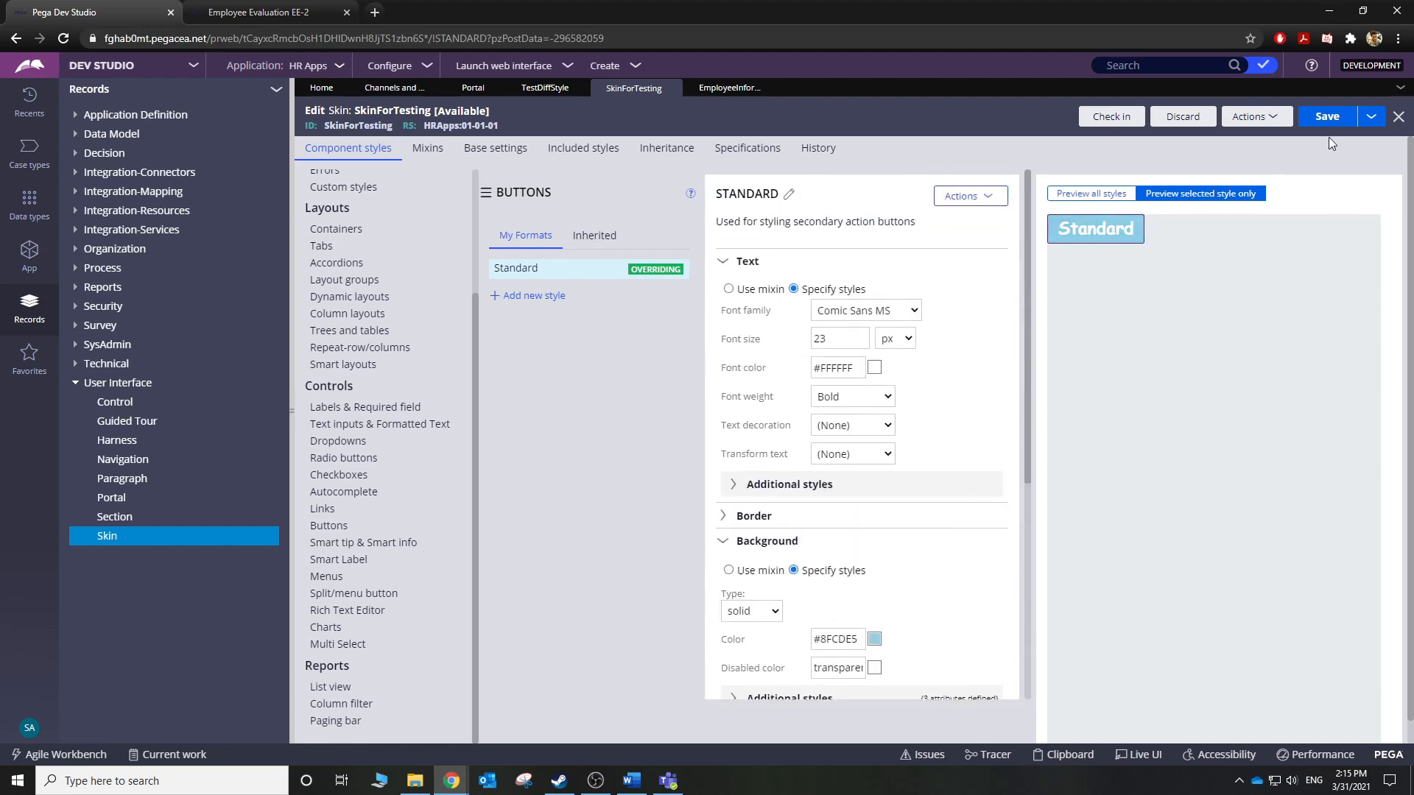
Save SkinForTesting and launch the TestDiffStyle portal to preview the EE-2 case buttons.
{"action": "left_click", "coordinate": [1329, 118]}
{"action": "left_click", "coordinate": [527, 269]}
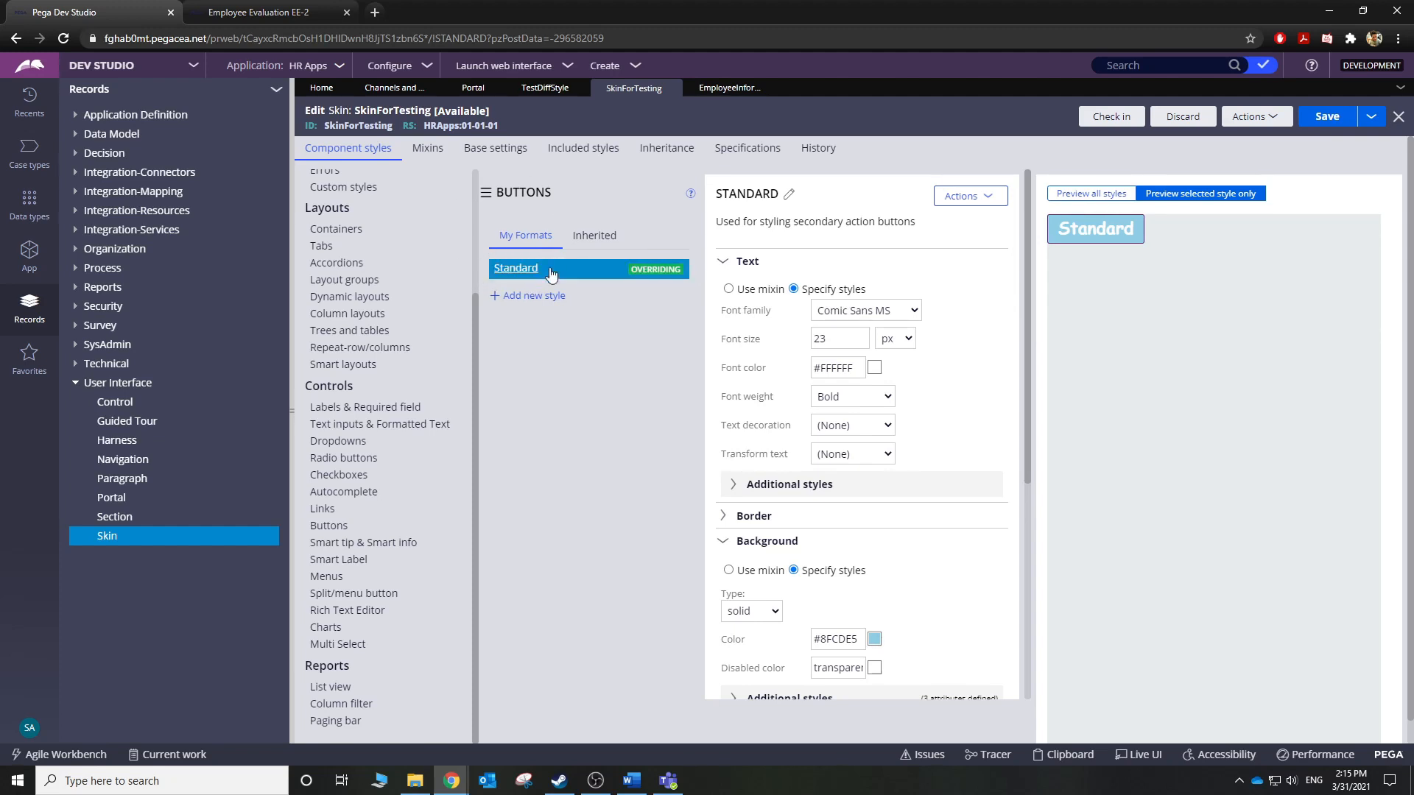
{"action": "left_click", "coordinate": [520, 68]}
{"action": "left_click", "coordinate": [498, 121]}
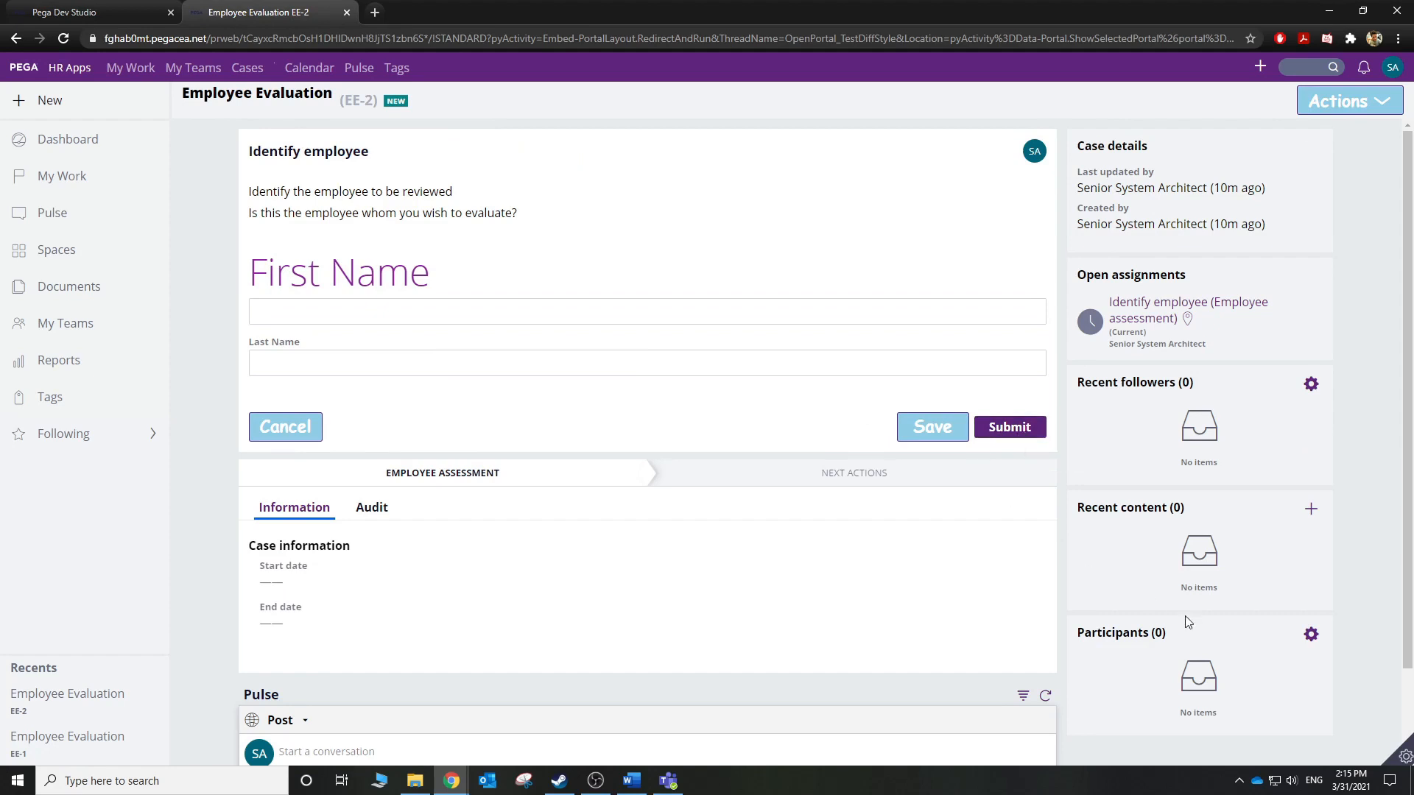
Inspect the case's Submit button with Live UI and open its pyCaseActionAreaButtons section.
{"action": "left_click", "coordinate": [1405, 756]}
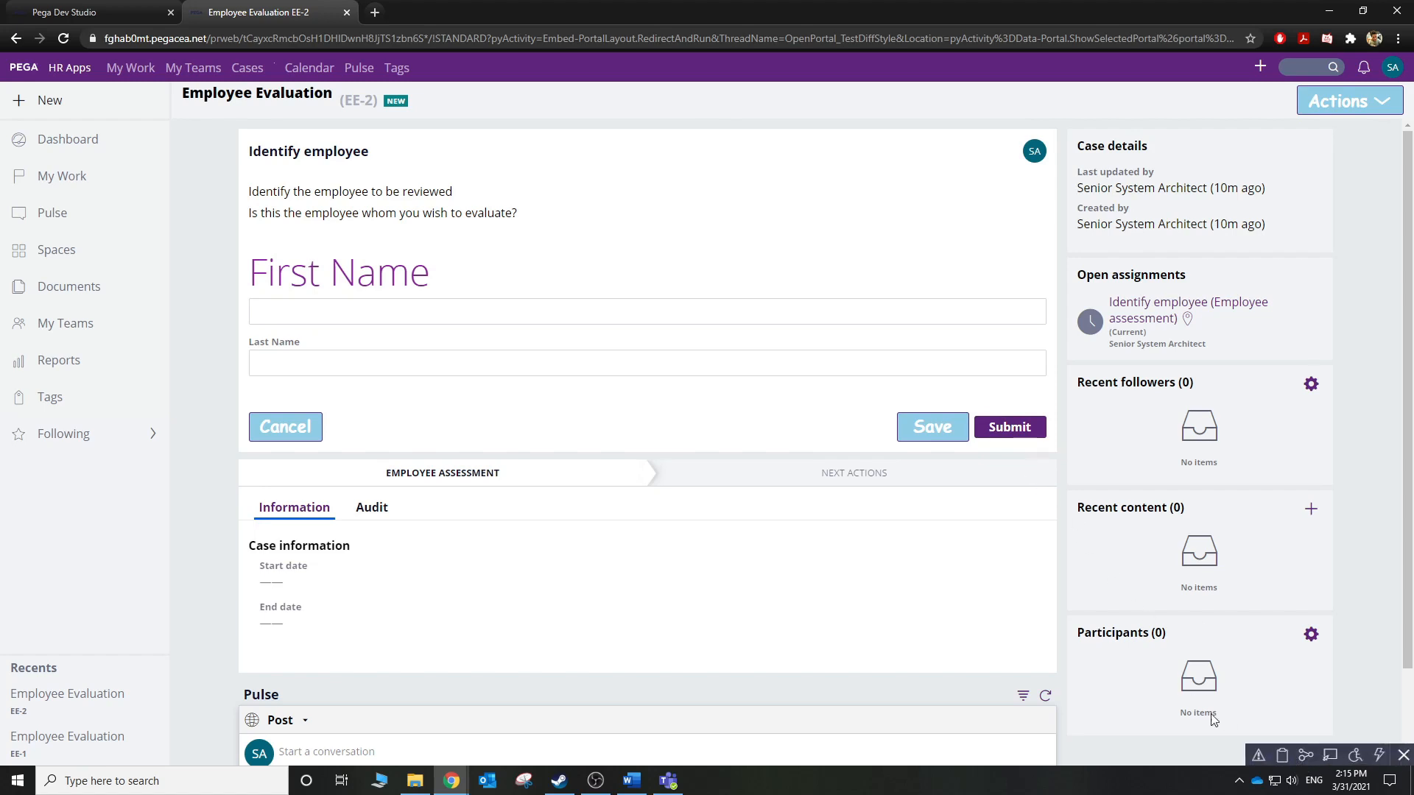
{"action": "left_click", "coordinate": [1313, 758]}
{"action": "left_click", "coordinate": [824, 427]}
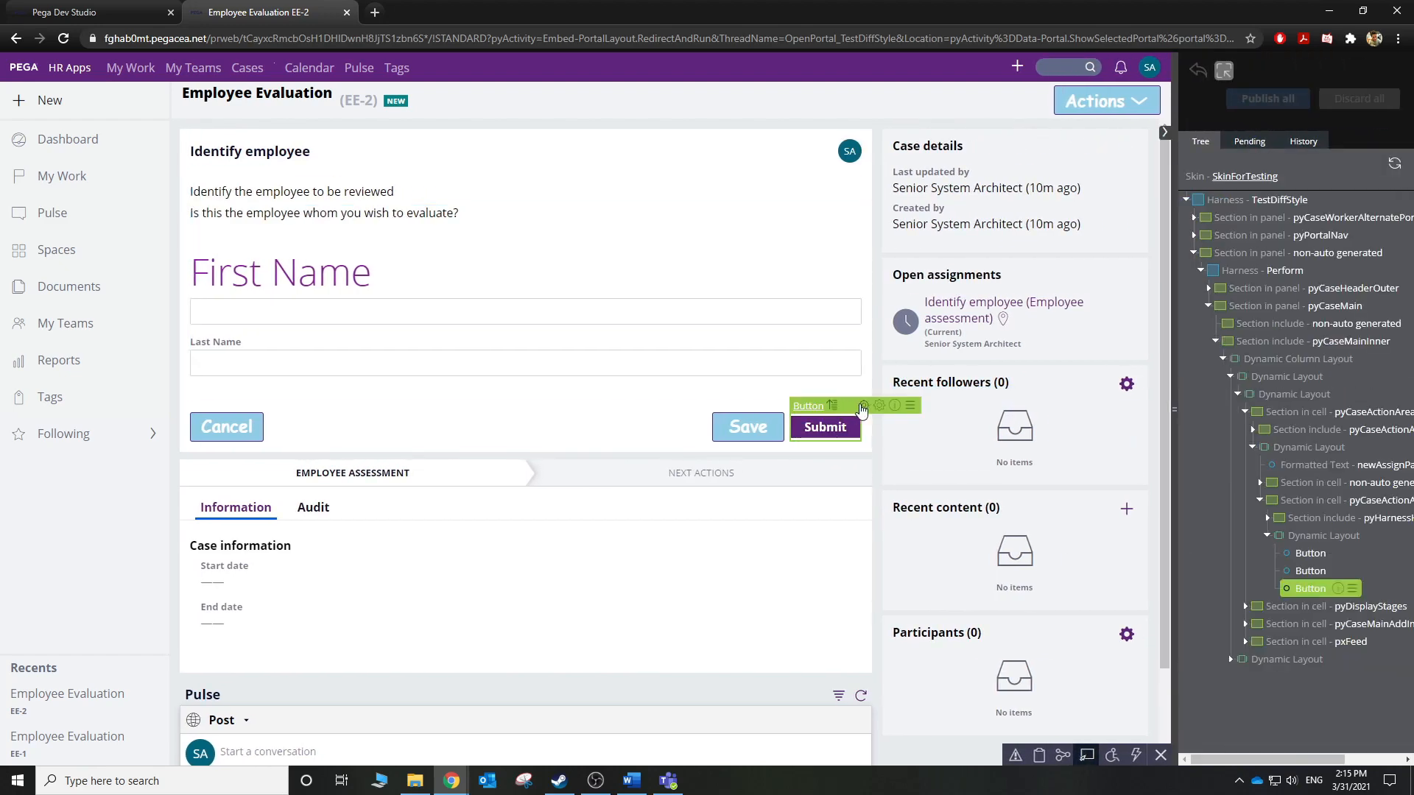
{"action": "left_click", "coordinate": [863, 407]}
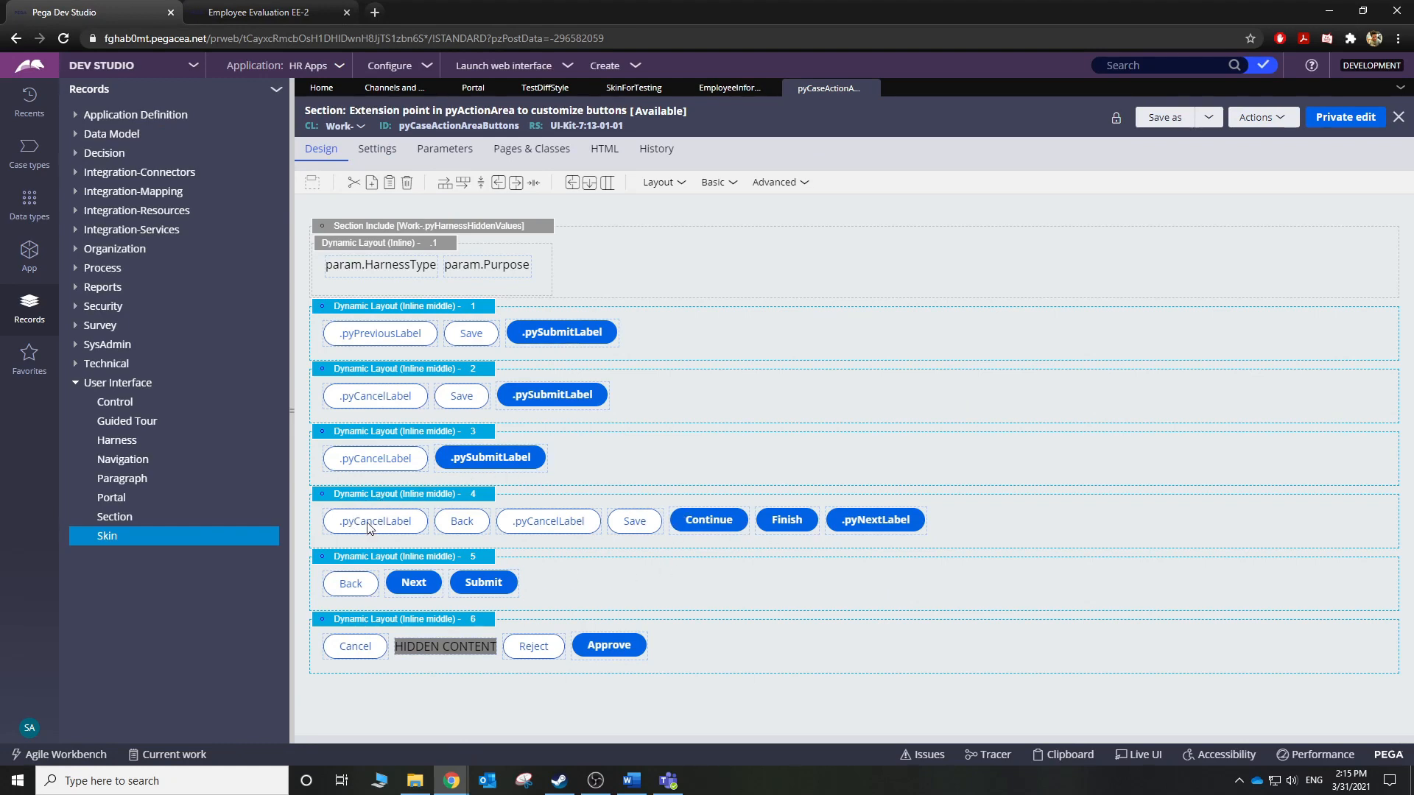
{"action": "left_click", "coordinate": [510, 591]}
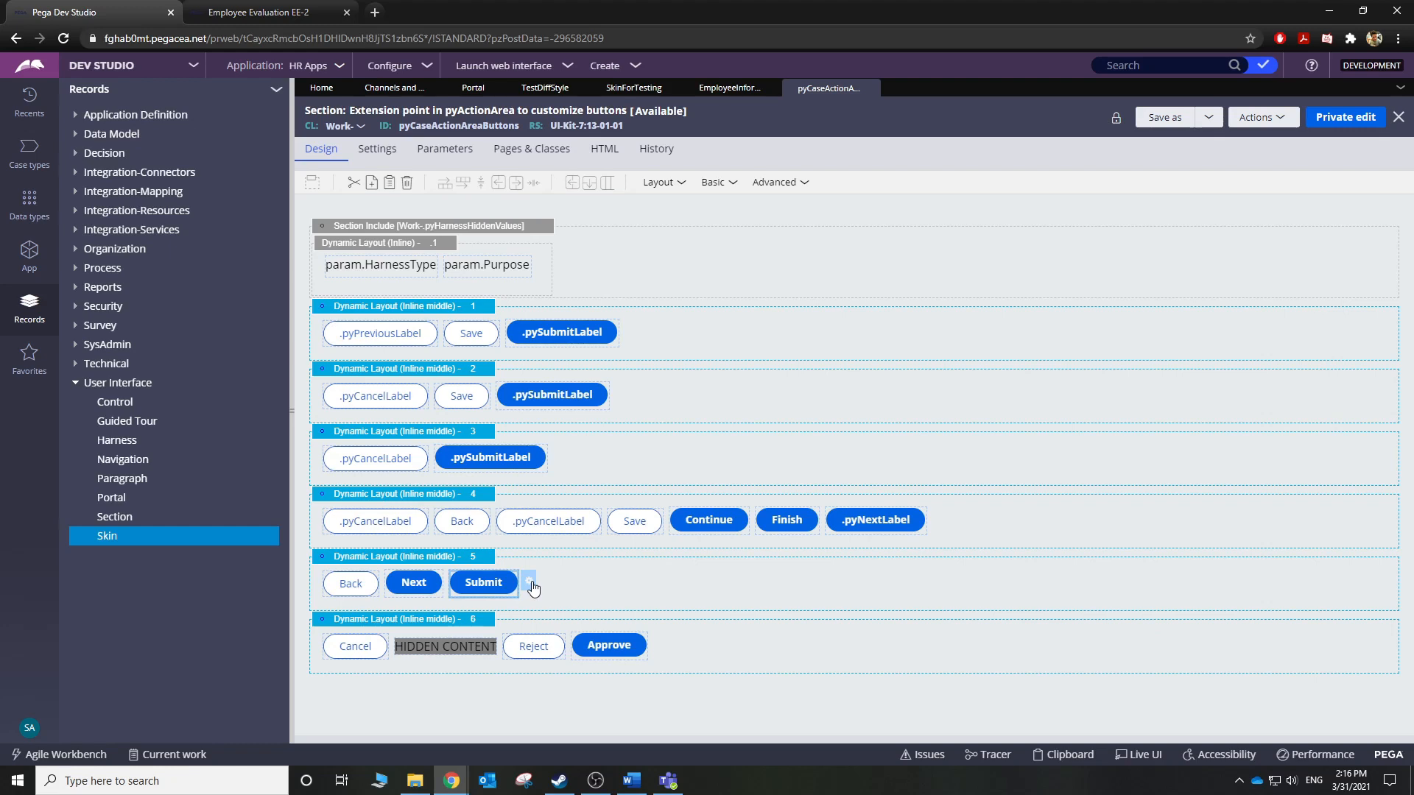
In the Submit button's Cell Properties, try the Standard control format, then restore Strong.
{"action": "left_click", "coordinate": [531, 584]}
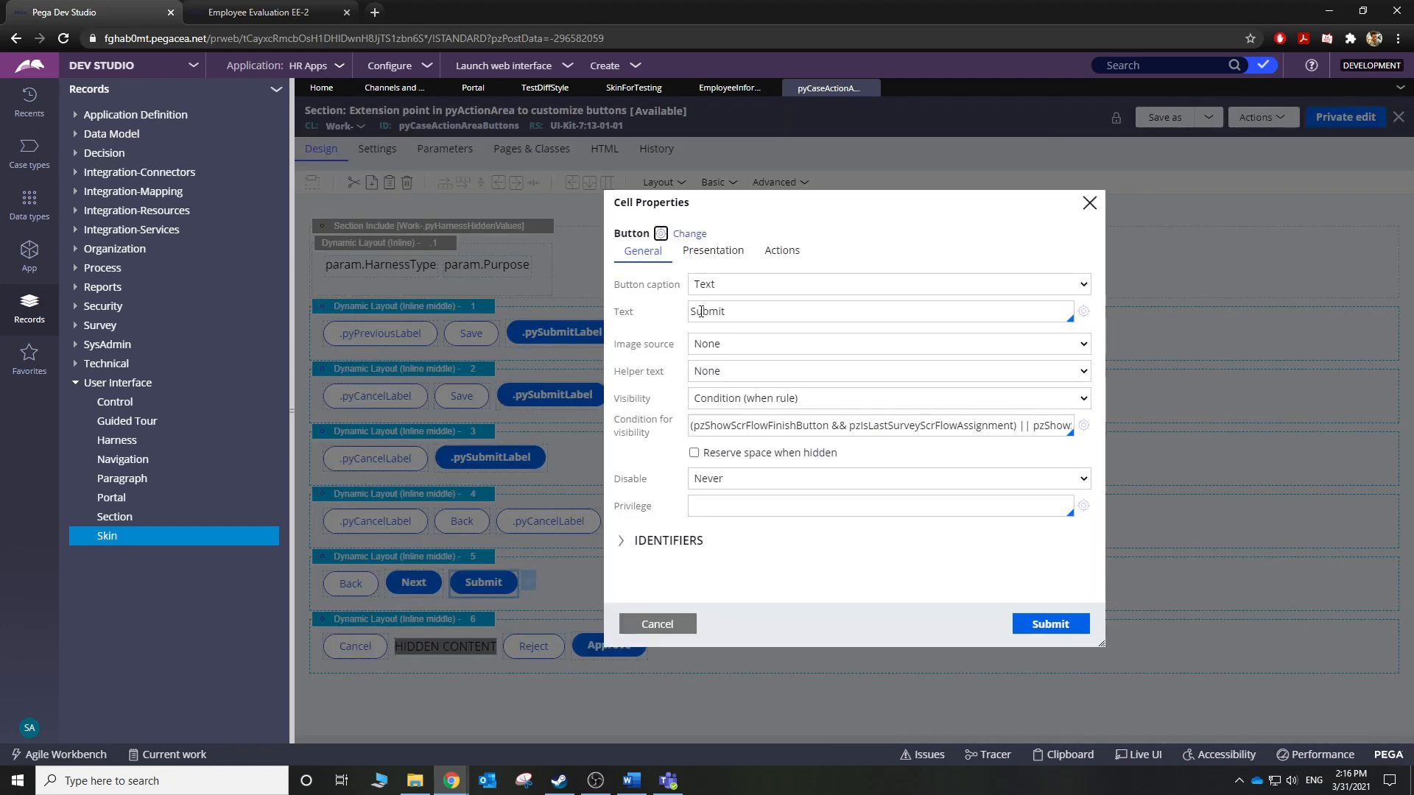
{"action": "left_click", "coordinate": [707, 252]}
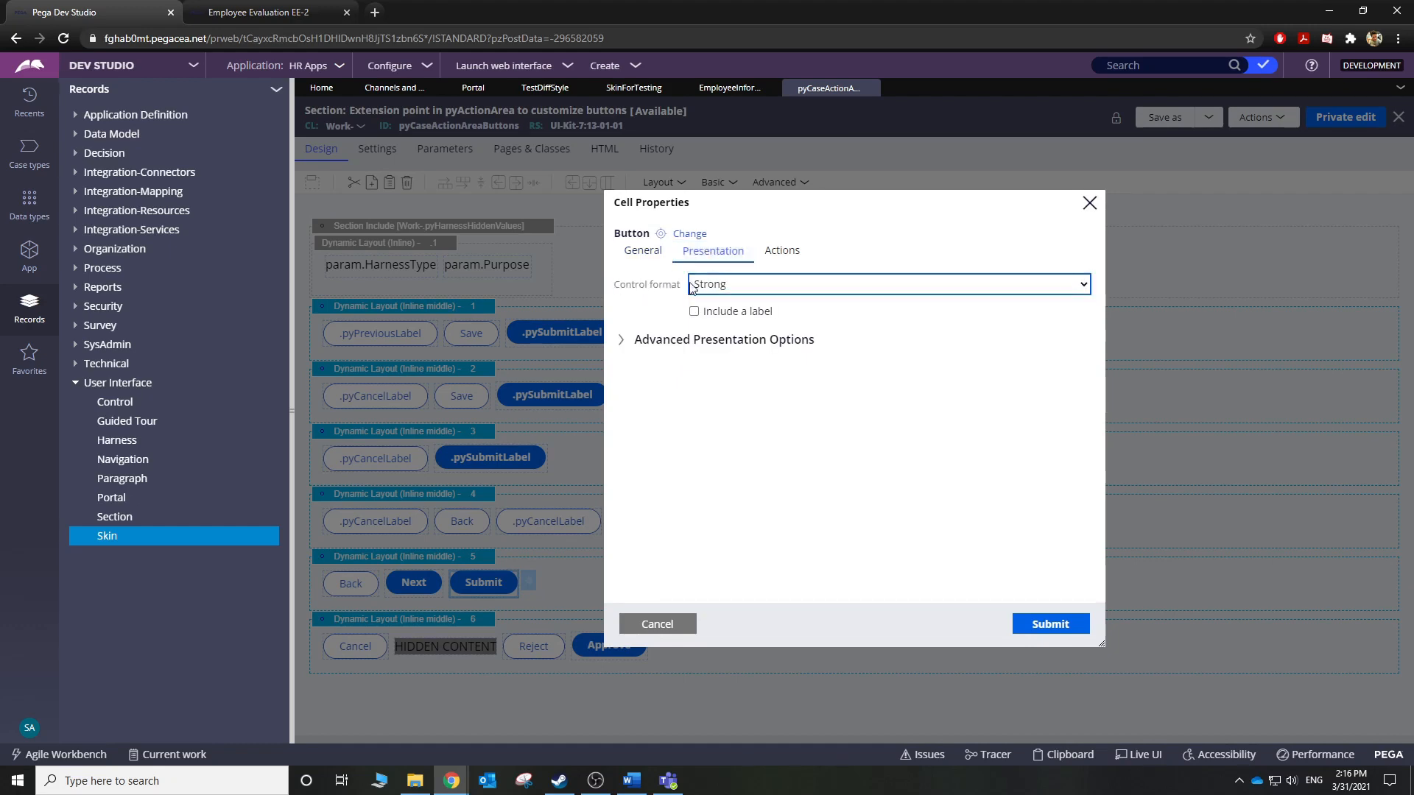
{"action": "left_click", "coordinate": [746, 290]}
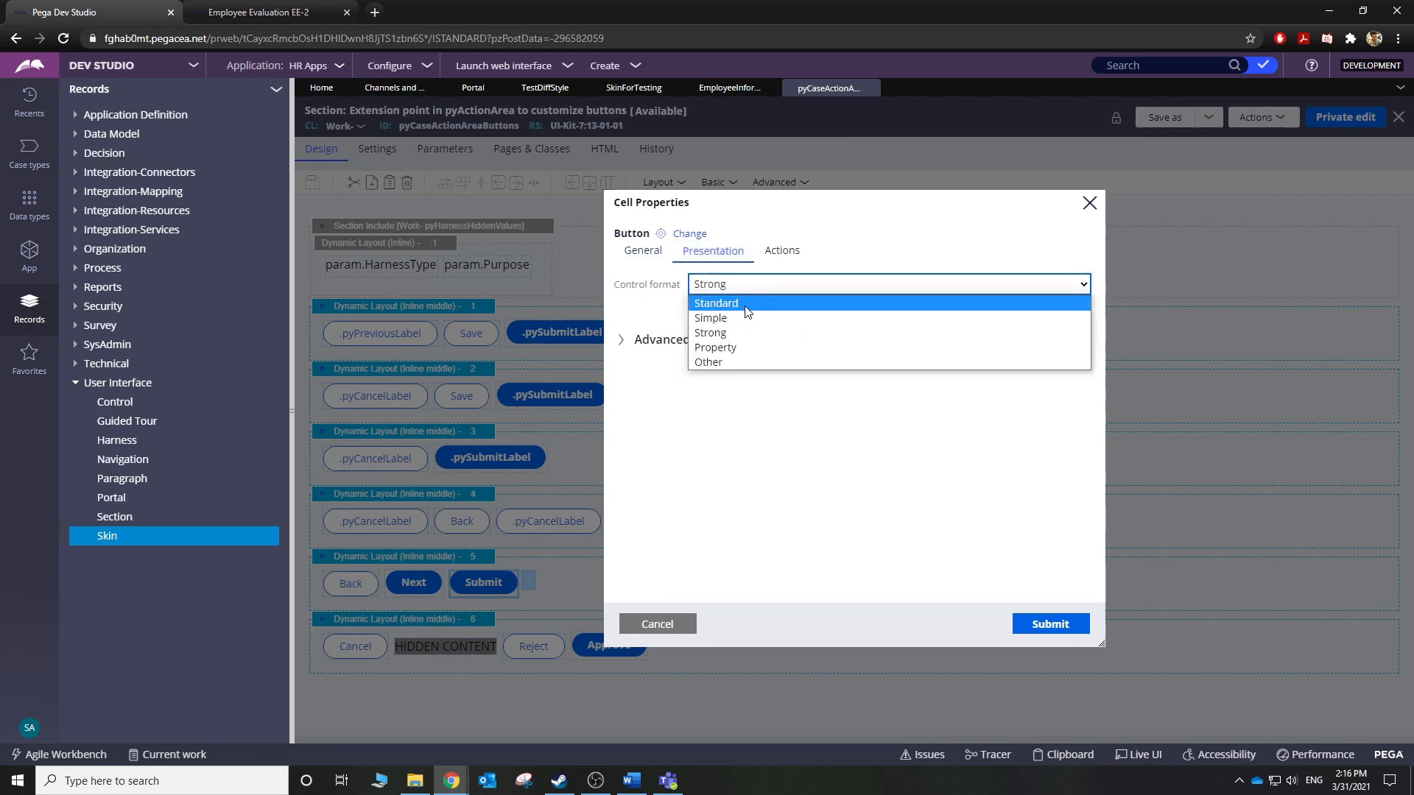
{"action": "left_click", "coordinate": [746, 311]}
{"action": "left_click", "coordinate": [756, 288]}
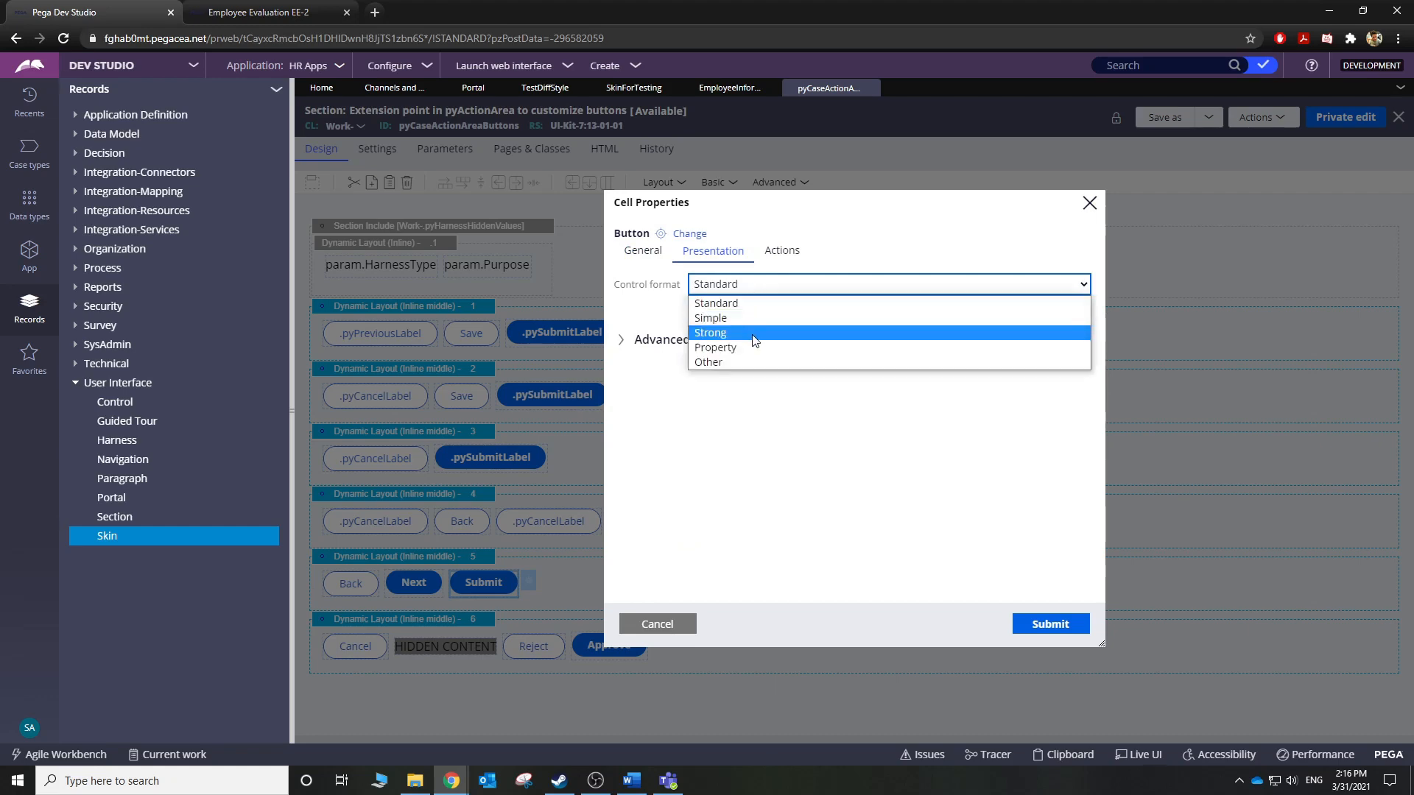
{"action": "left_click", "coordinate": [756, 331]}
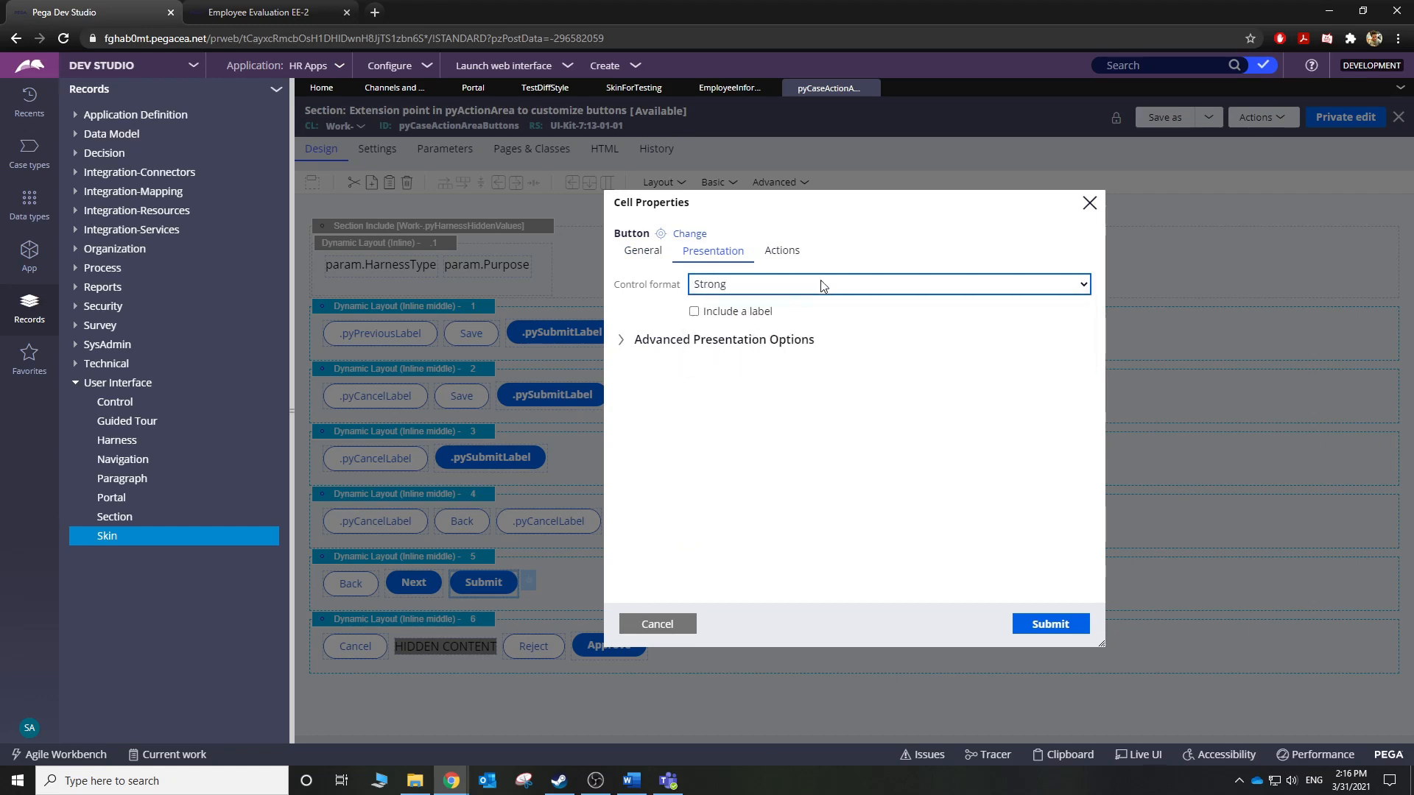
After comparing the skin and EE-2 portal tabs, recheck the control format and keep Strong.
{"action": "left_click", "coordinate": [725, 88]}
{"action": "left_click", "coordinate": [612, 90]}
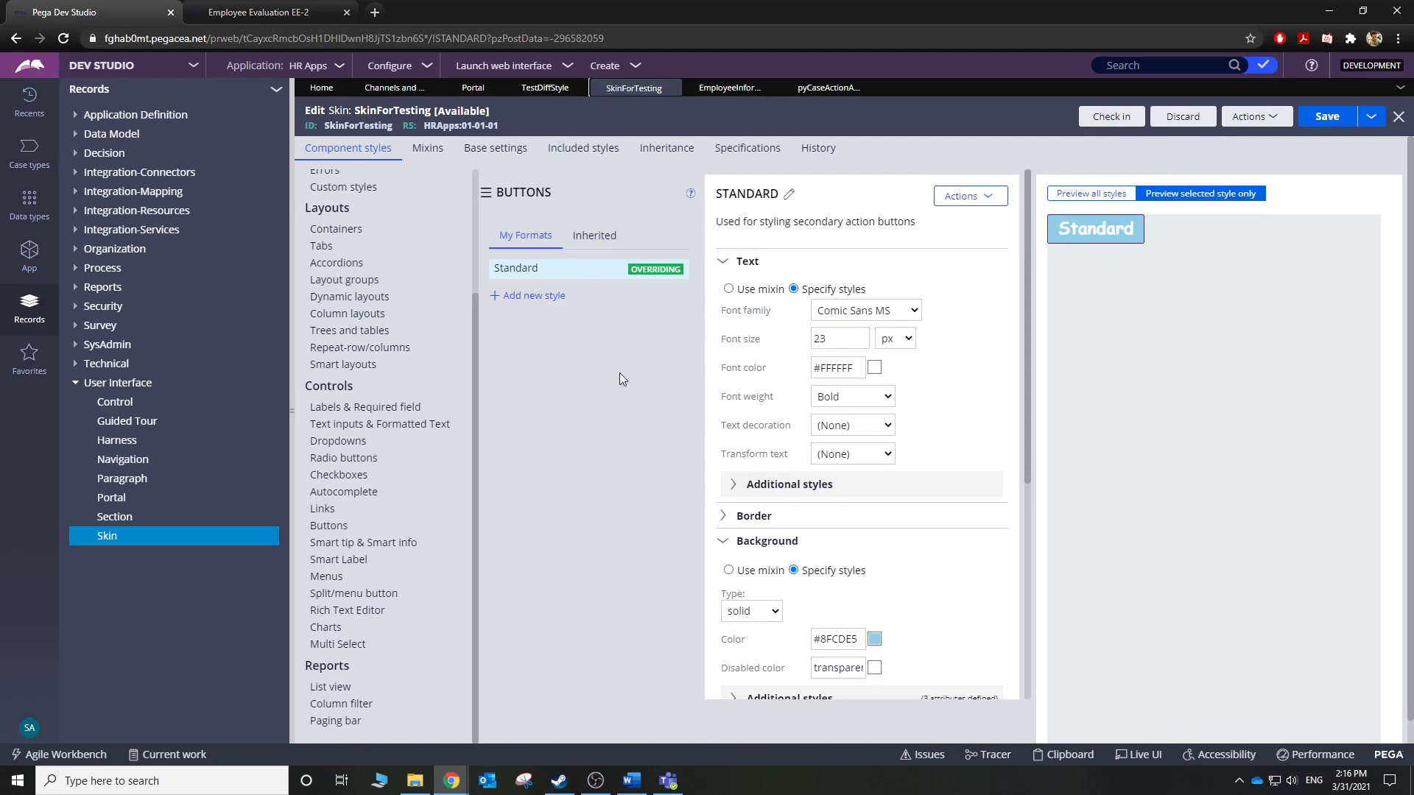
{"action": "left_click", "coordinate": [258, 13]}
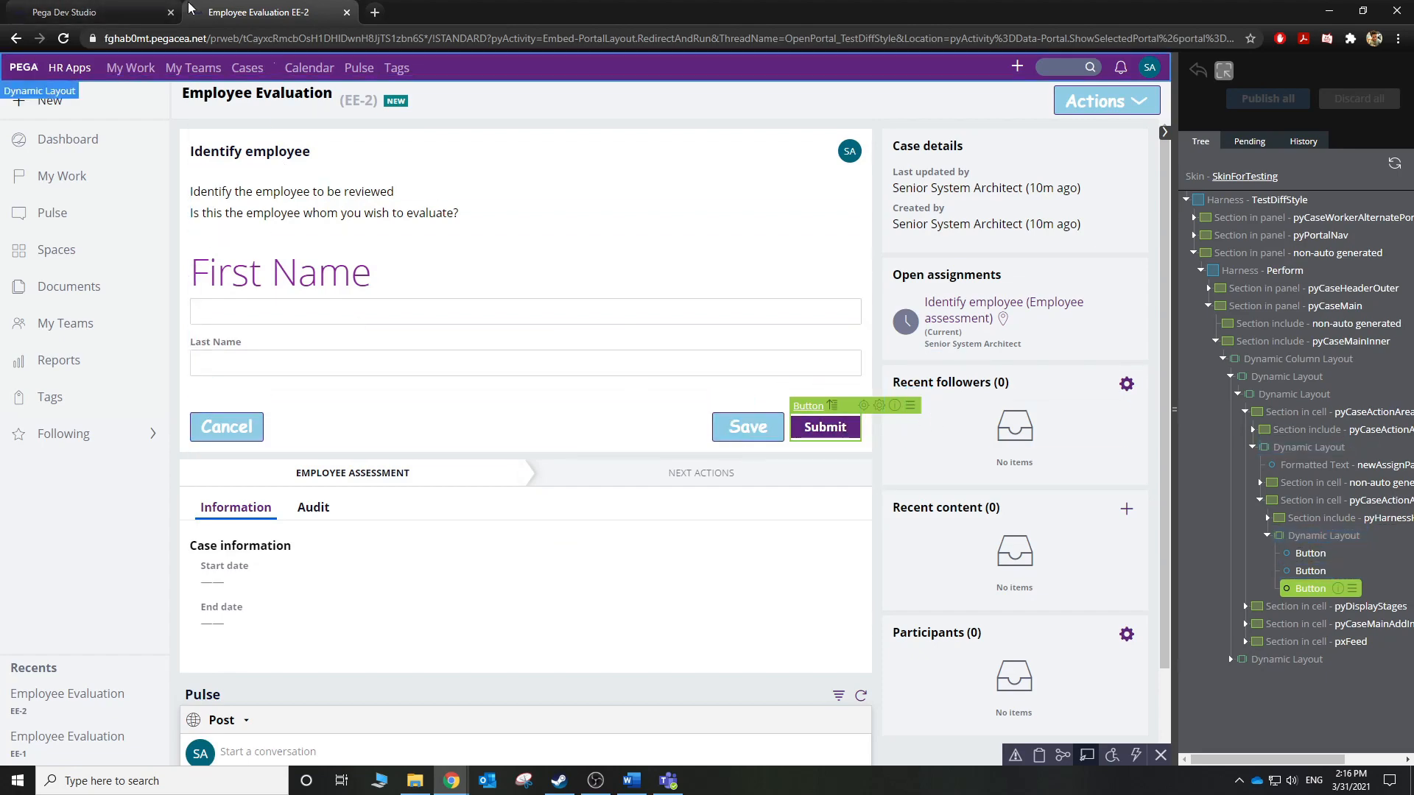
{"action": "left_click", "coordinate": [80, 10]}
{"action": "left_click", "coordinate": [828, 88]}
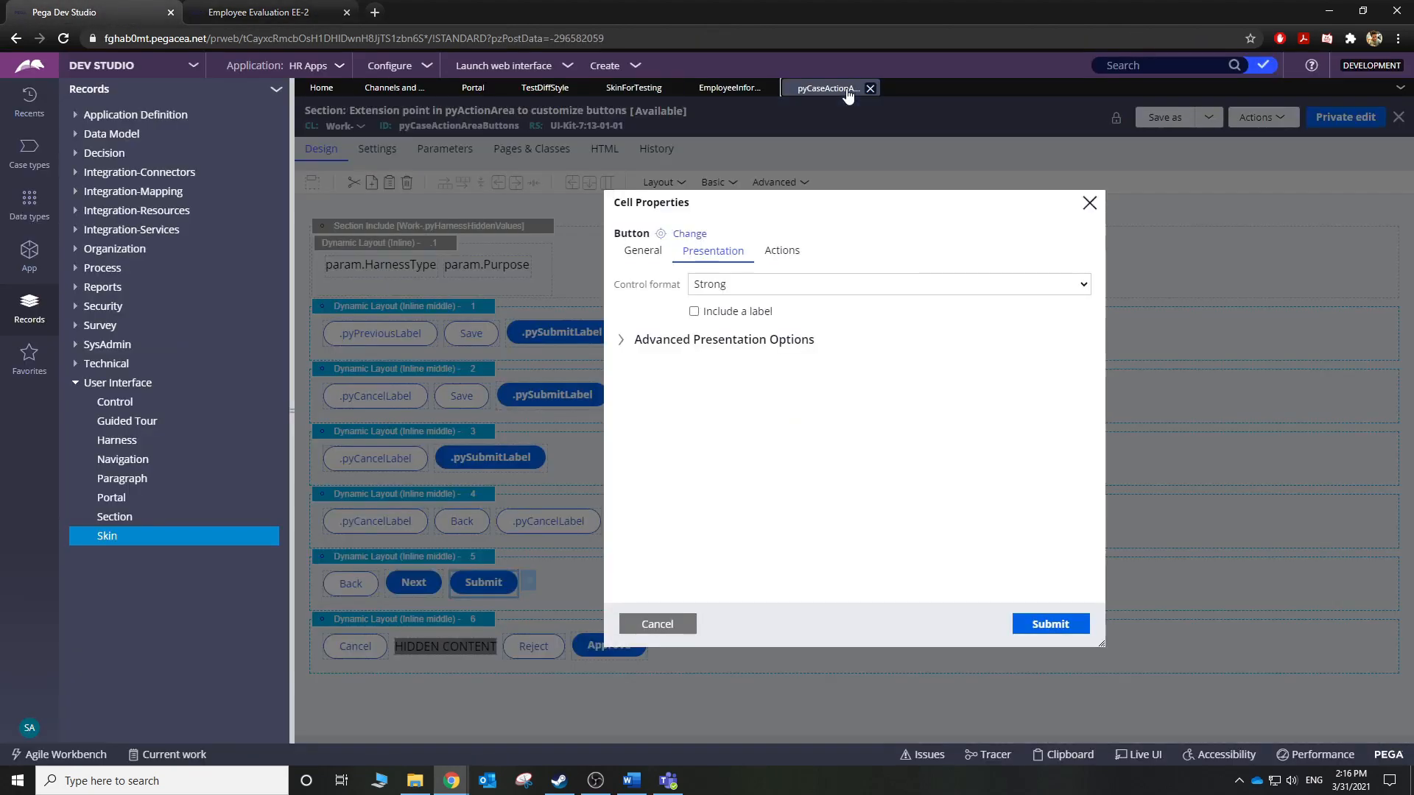
{"action": "left_click", "coordinate": [746, 290]}
{"action": "left_click", "coordinate": [744, 300]}
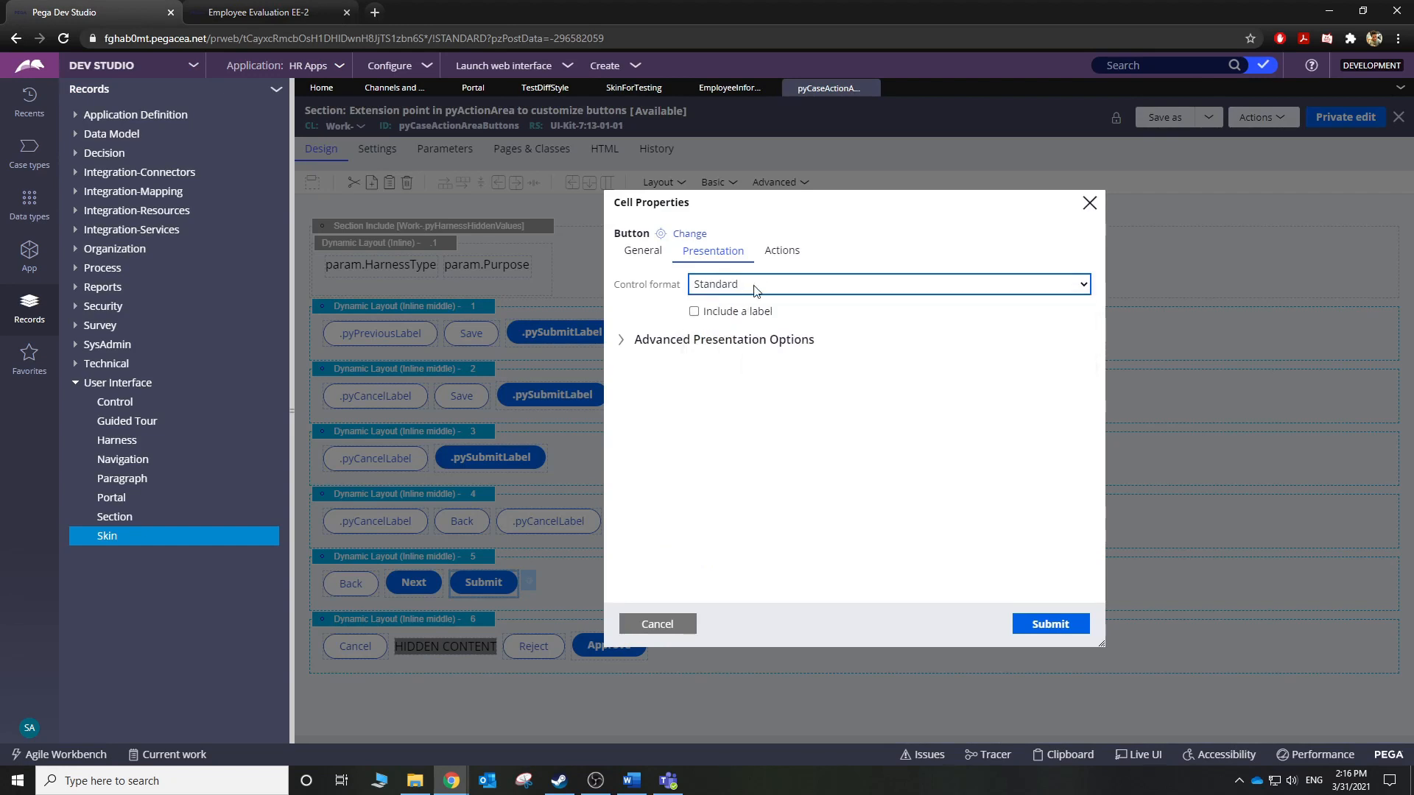
{"action": "left_click", "coordinate": [753, 285]}
{"action": "left_click", "coordinate": [740, 333]}
Override the inherited Strong button format into SkinForTesting via Actions > Override.
{"action": "left_click", "coordinate": [629, 89]}
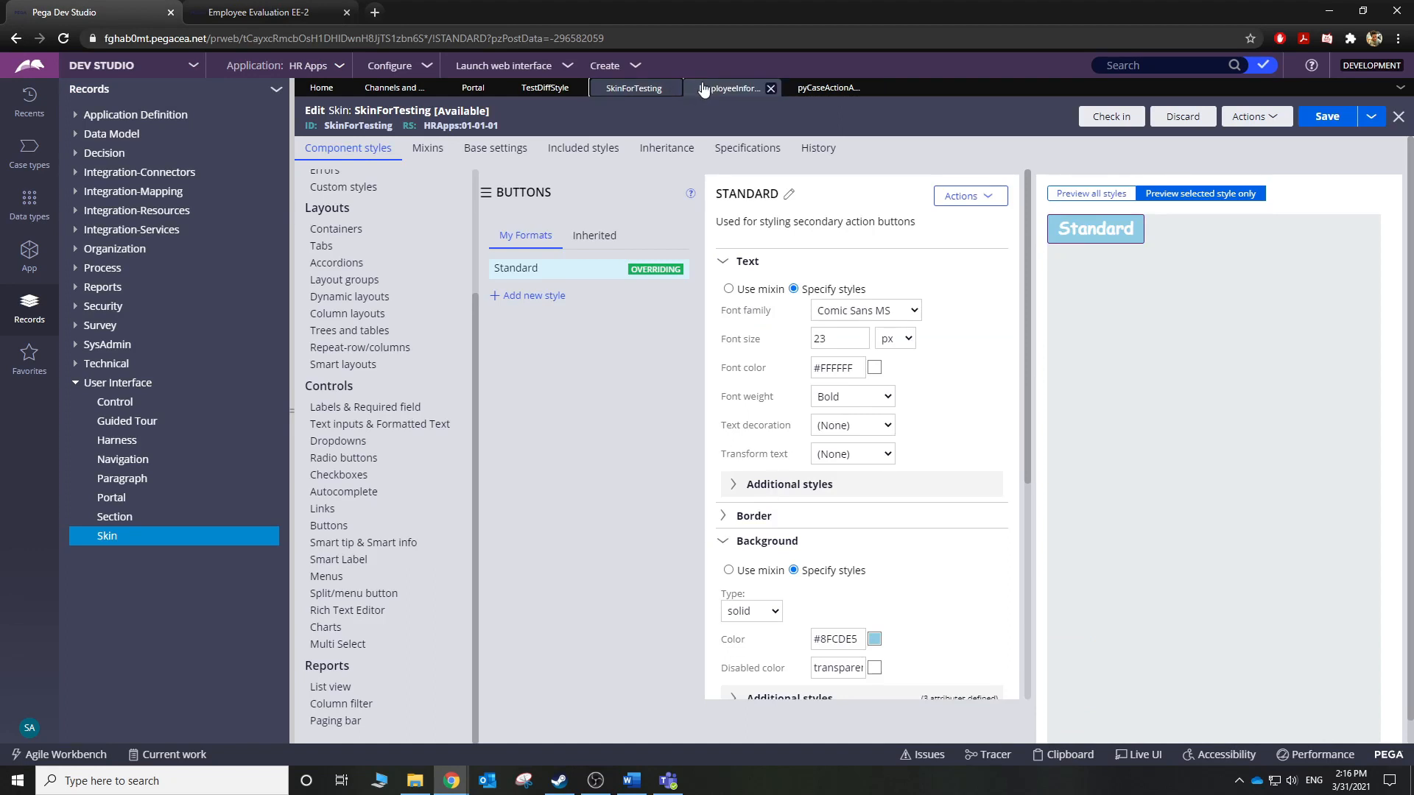
{"action": "left_click", "coordinate": [594, 243]}
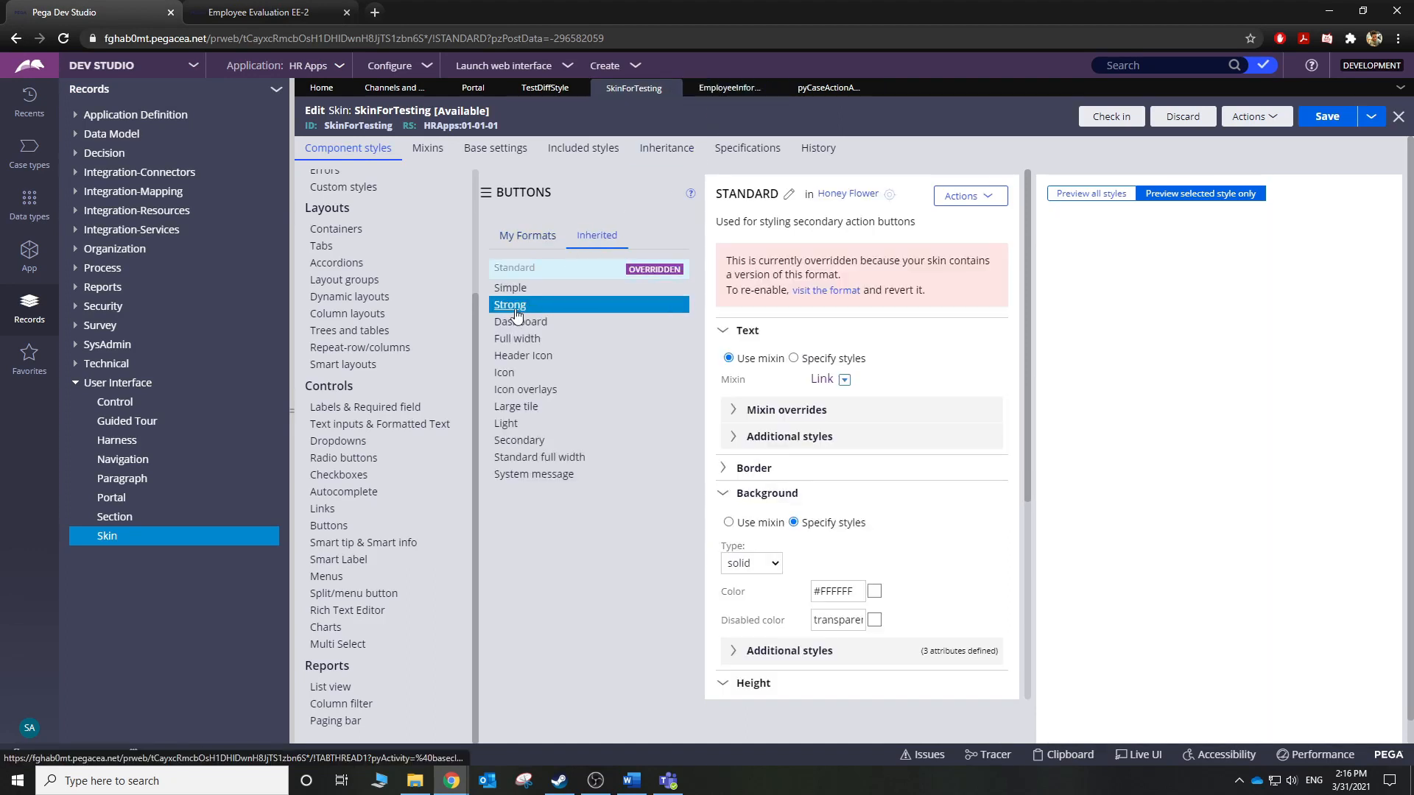
{"action": "left_click", "coordinate": [516, 309]}
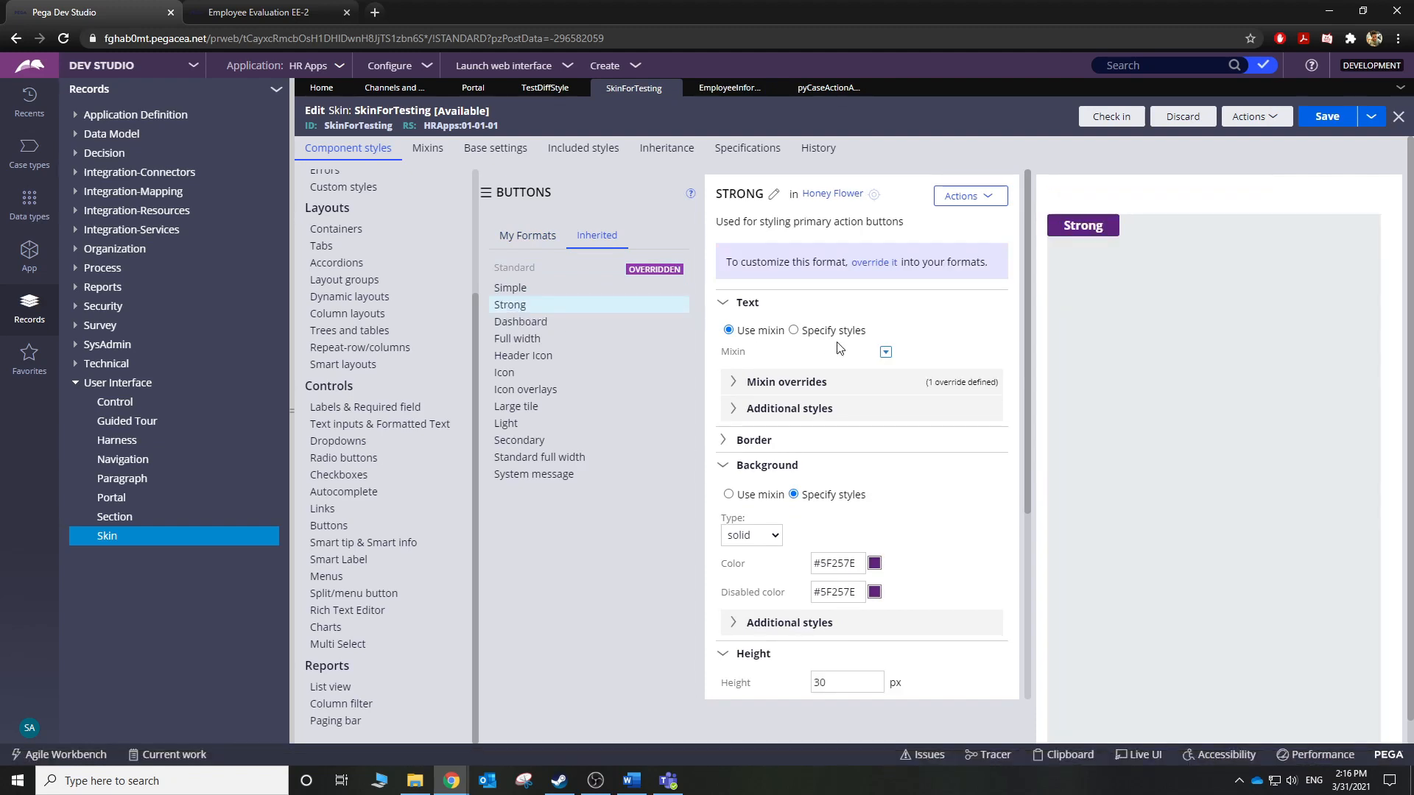
{"action": "left_click", "coordinate": [794, 330]}
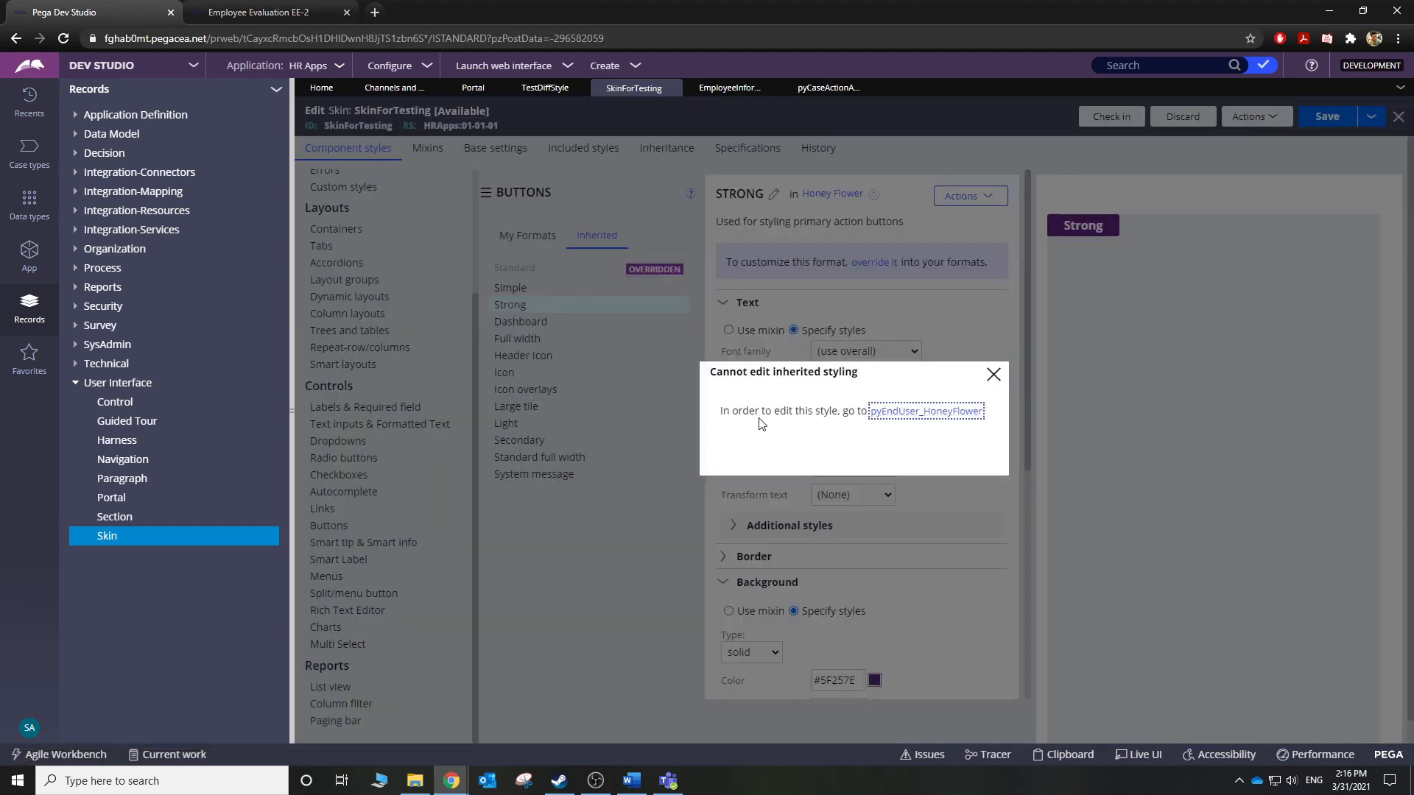
{"action": "left_click", "coordinate": [994, 374]}
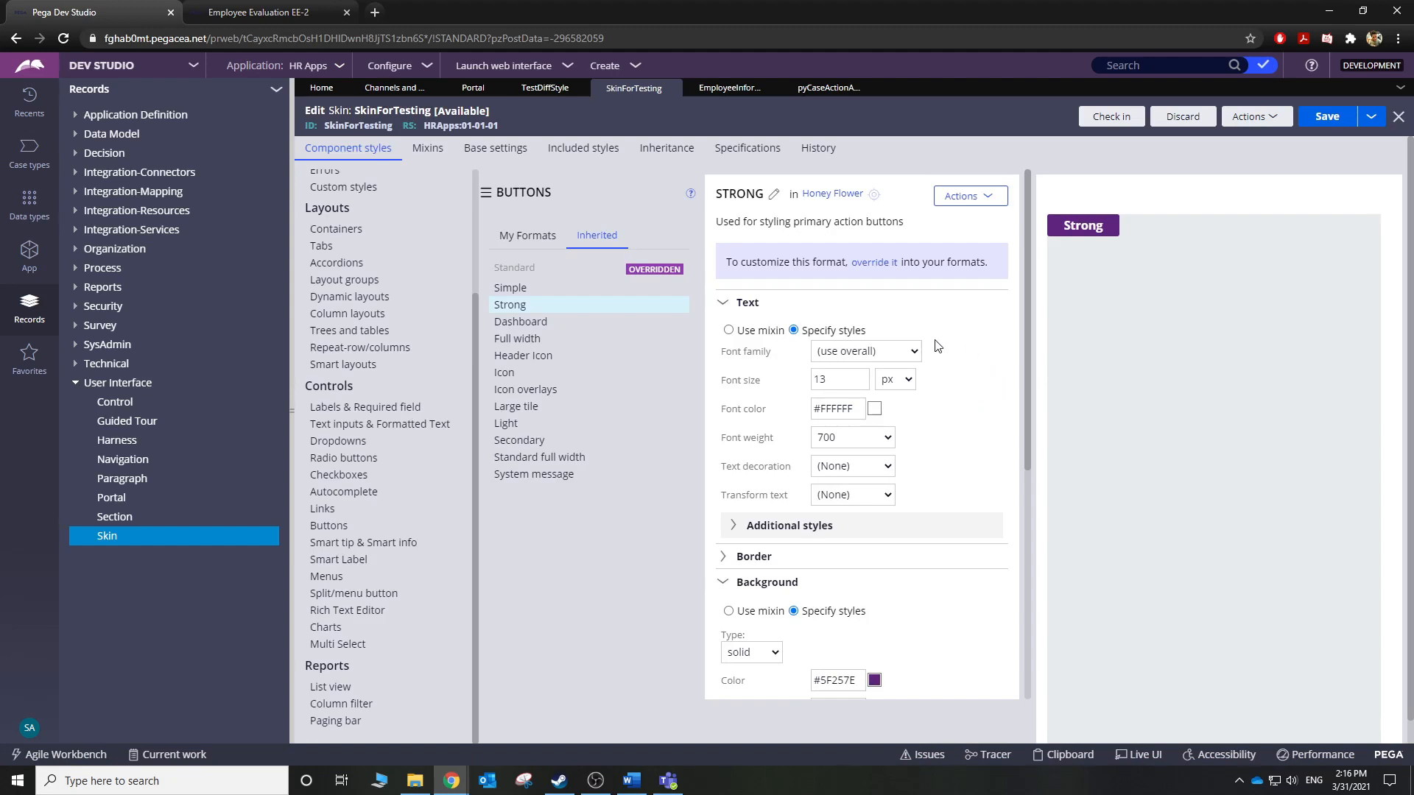
{"action": "left_click", "coordinate": [966, 197]}
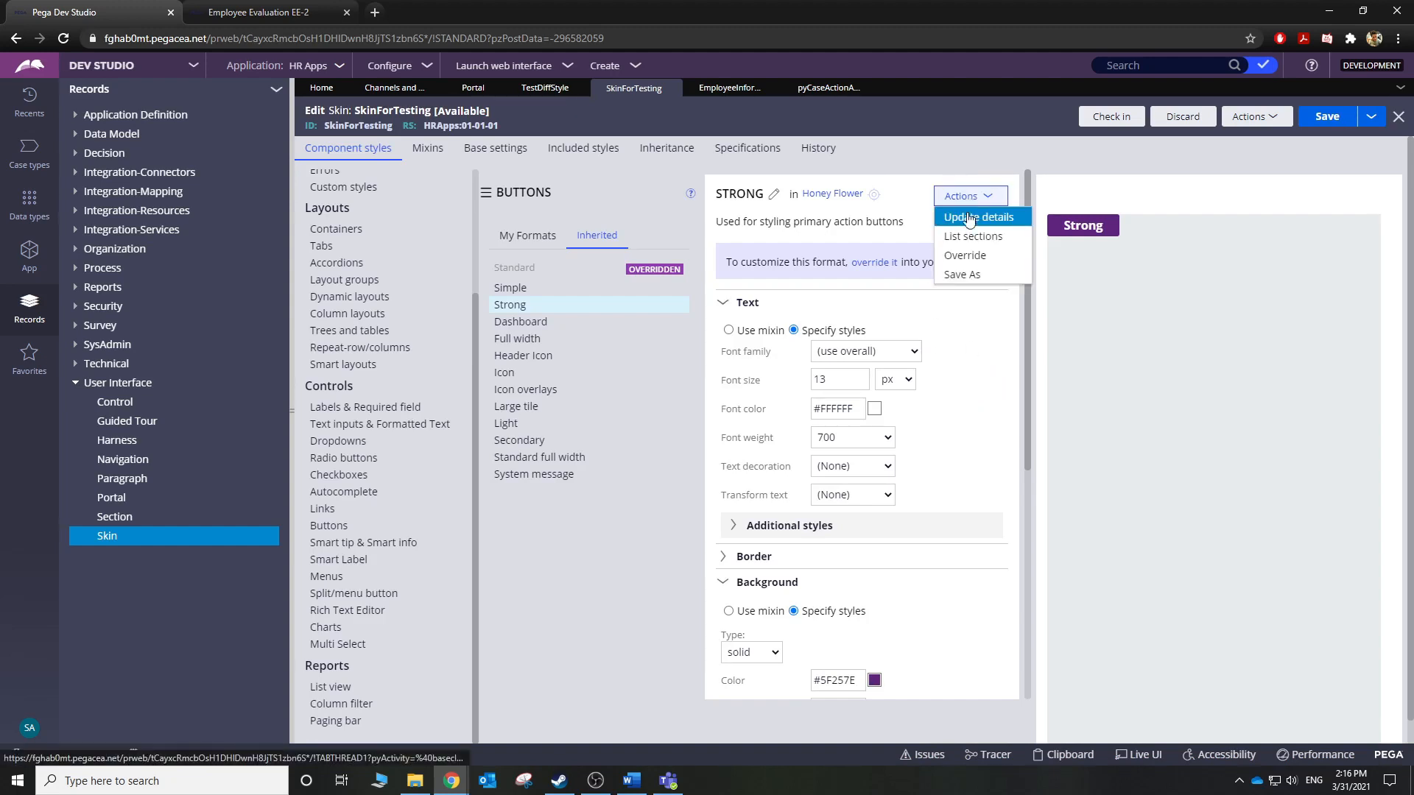
{"action": "left_click", "coordinate": [966, 255]}
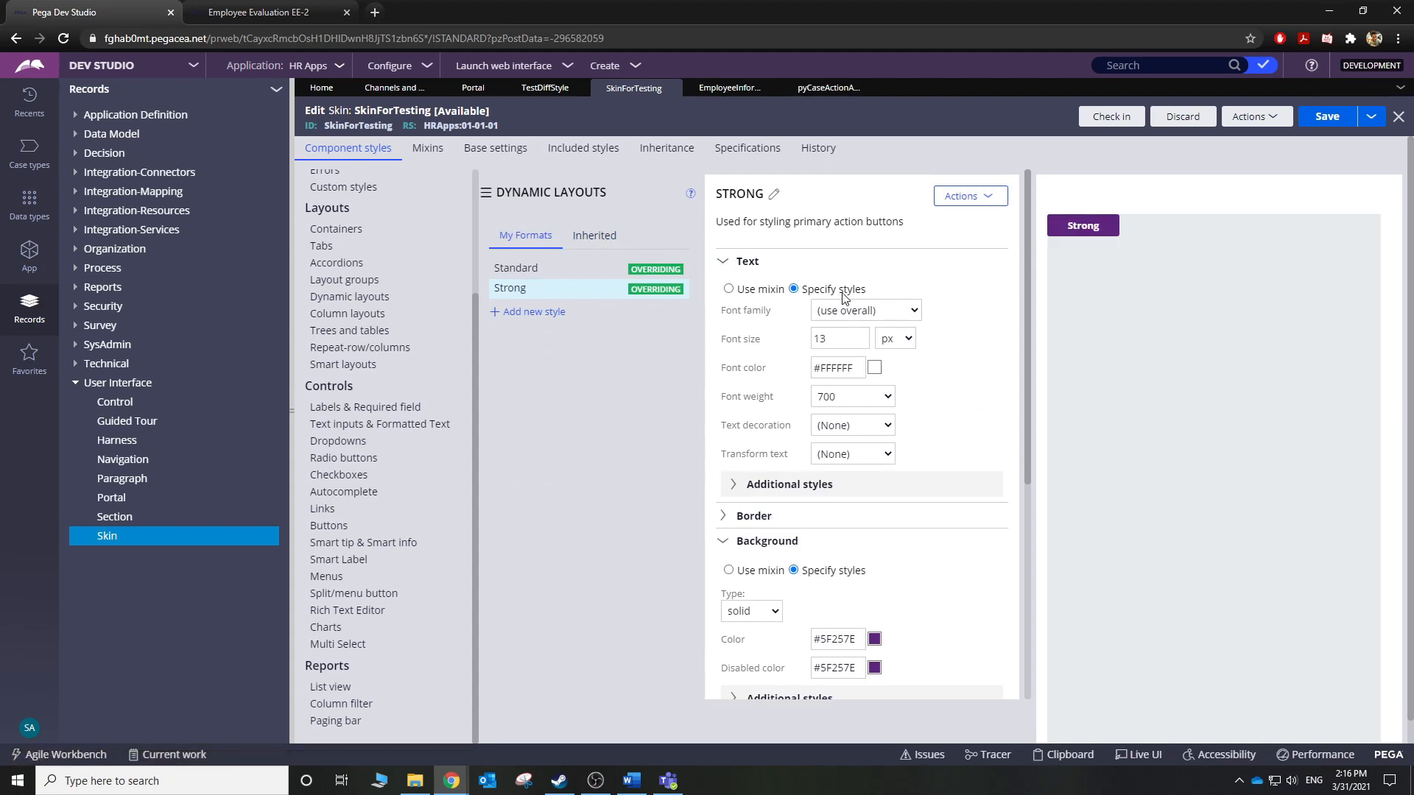
{"action": "left_click", "coordinate": [760, 391]}
{"action": "left_click", "coordinate": [545, 269]}
{"action": "left_click", "coordinate": [413, 151]}
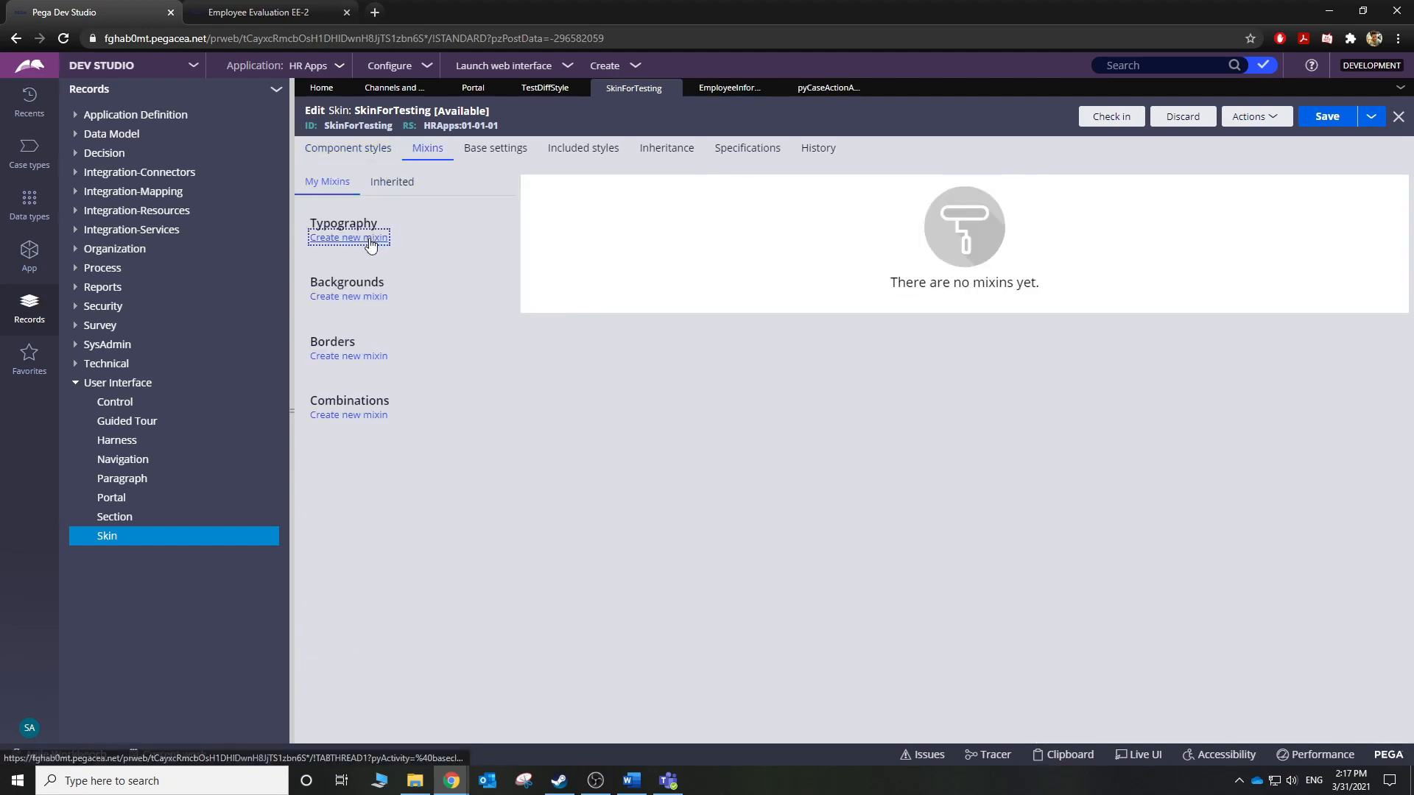
Create the TestMixin typography mixin with #FF9D00 orange font colour and 23 px size.
{"action": "left_click", "coordinate": [369, 237]}
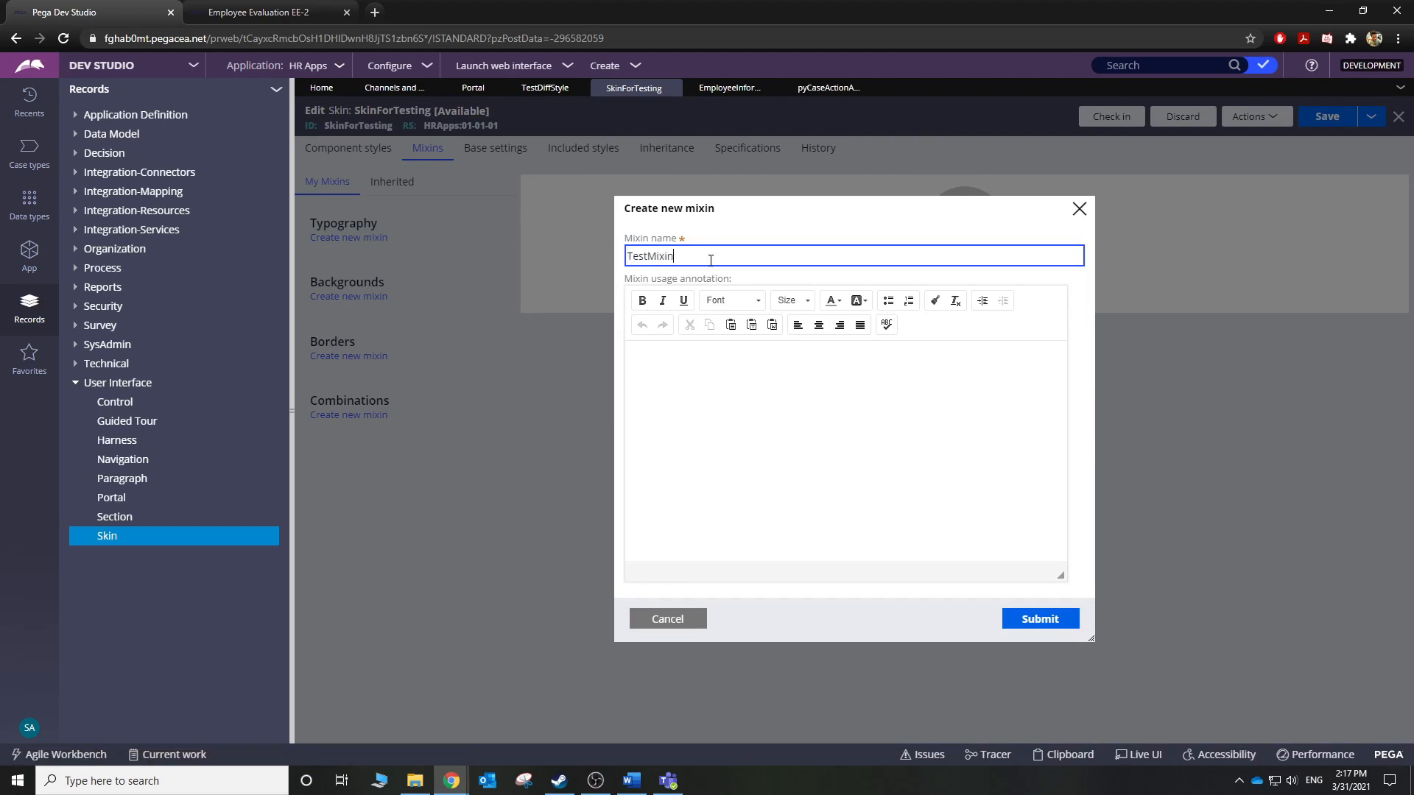
{"action": "left_click", "coordinate": [1044, 620]}
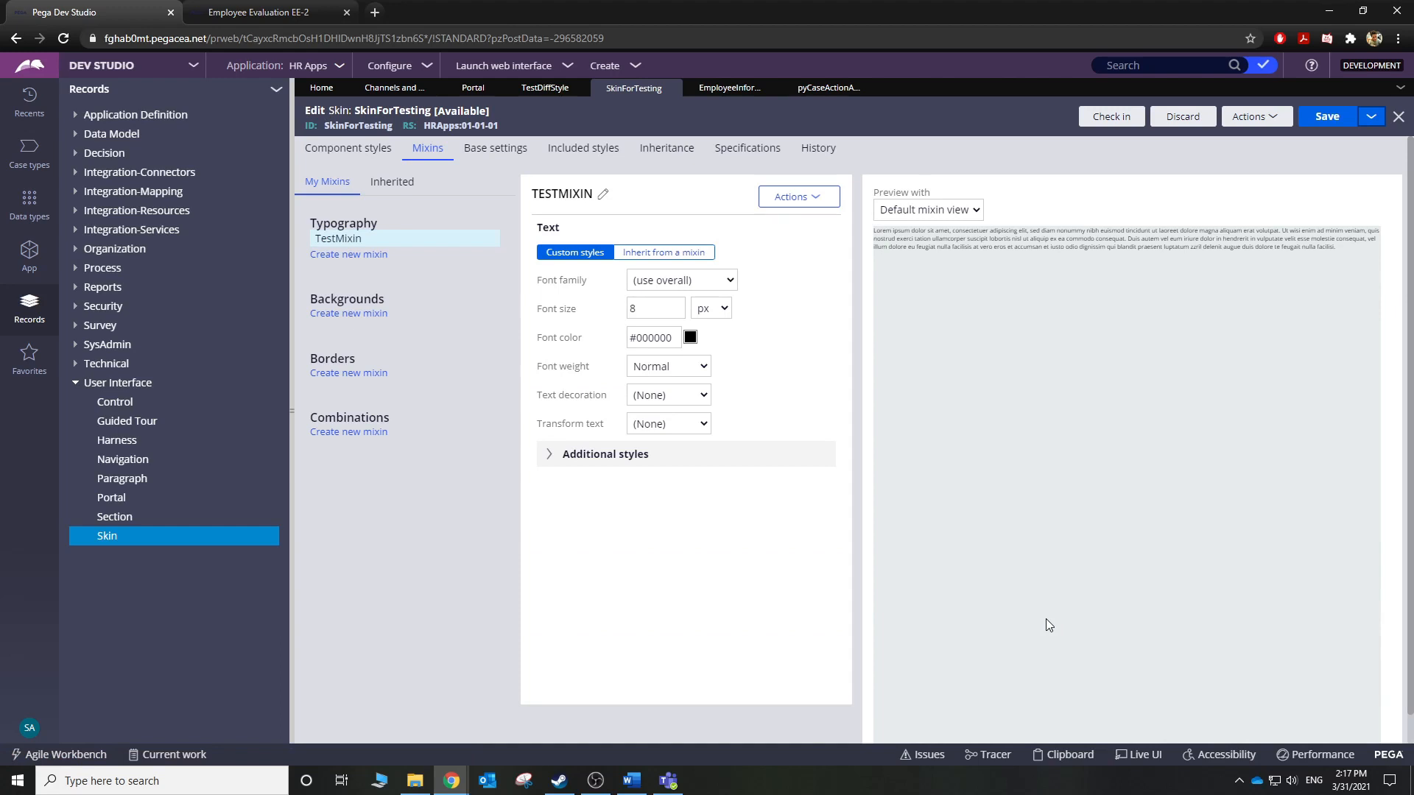
{"action": "left_click", "coordinate": [690, 341]}
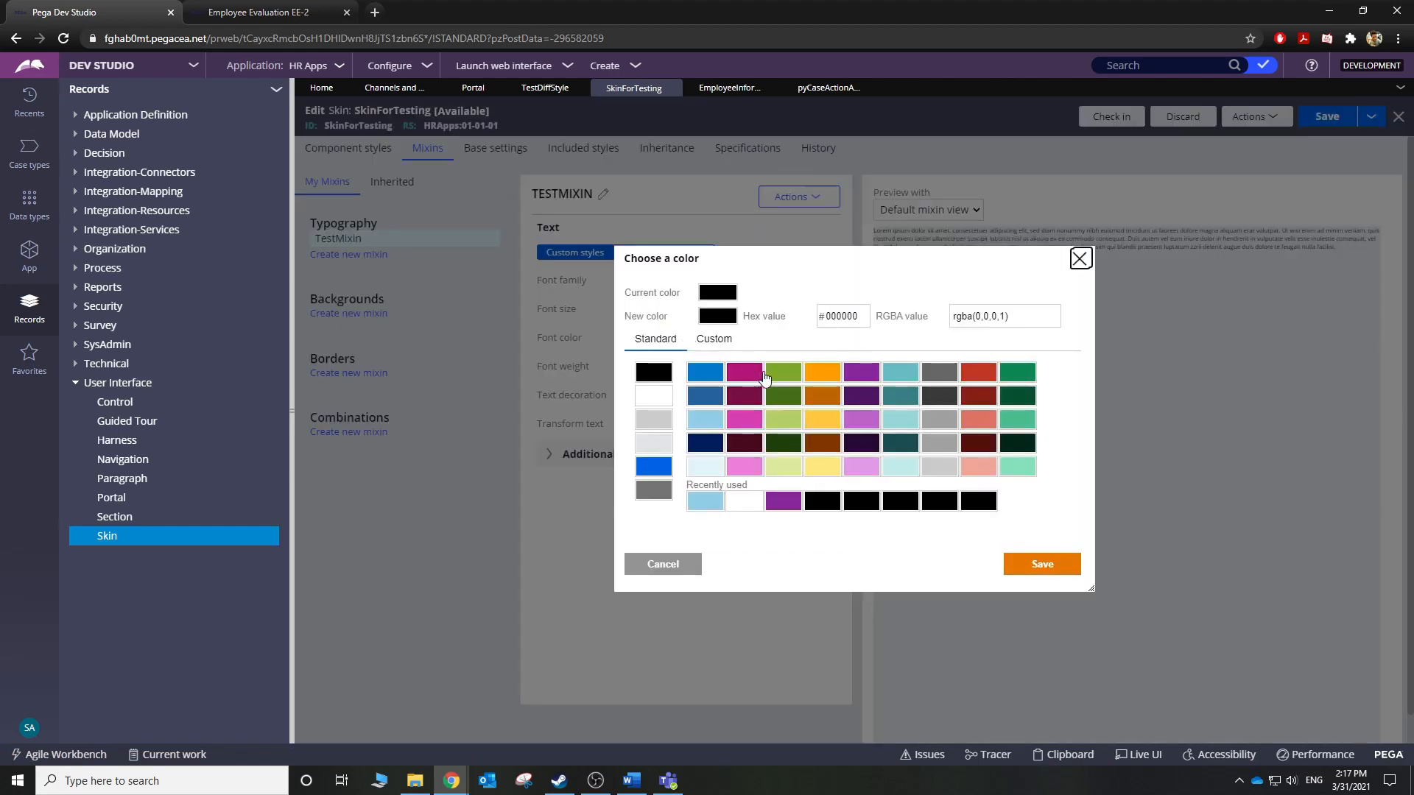
{"action": "left_click", "coordinate": [830, 379]}
{"action": "left_click", "coordinate": [1008, 563]}
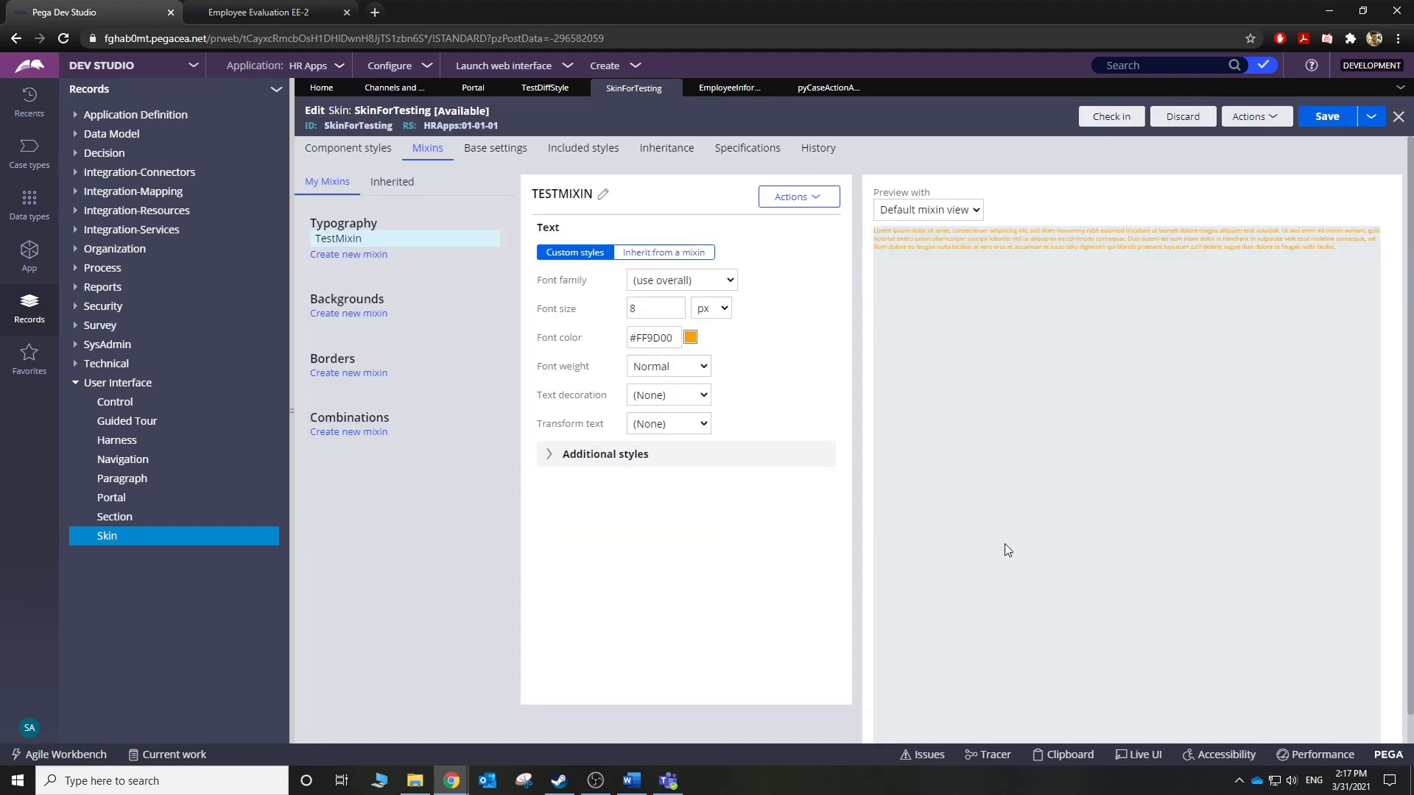
{"action": "double_click", "coordinate": [634, 309]}
{"action": "type", "text": "23"}
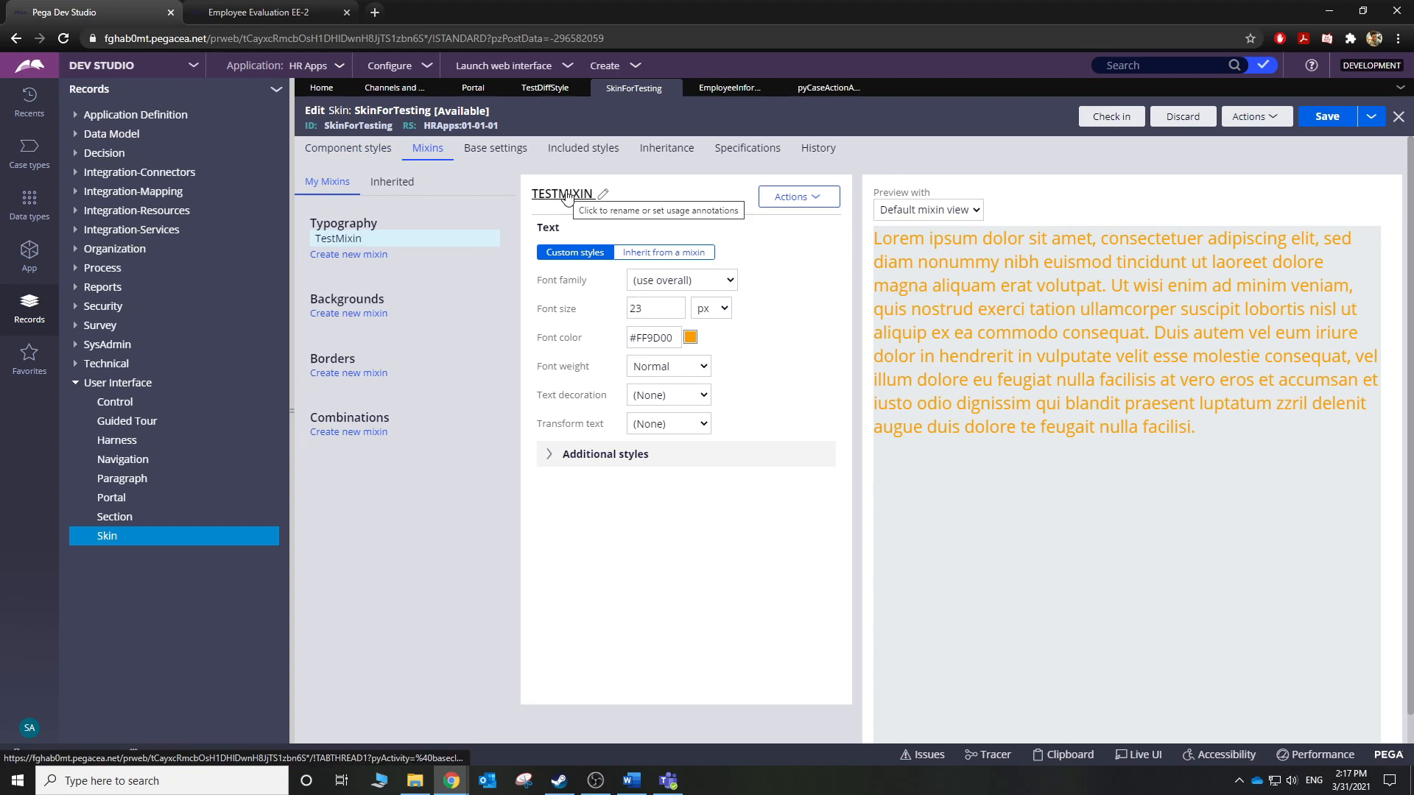
{"action": "left_click", "coordinate": [333, 151]}
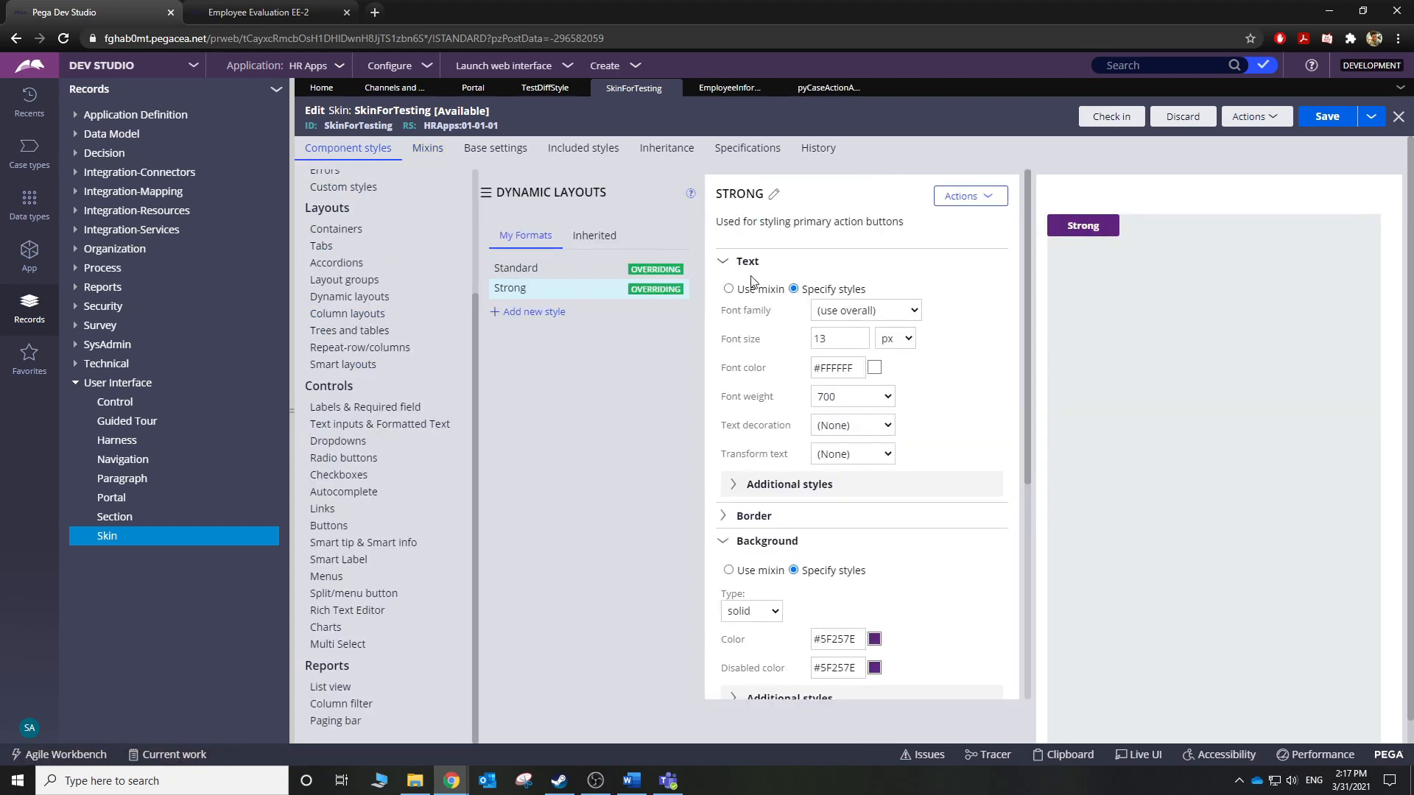
Apply TestMixin to the Strong button text and save SkinForTesting.
{"action": "left_click", "coordinate": [824, 335]}
{"action": "left_click", "coordinate": [729, 288]}
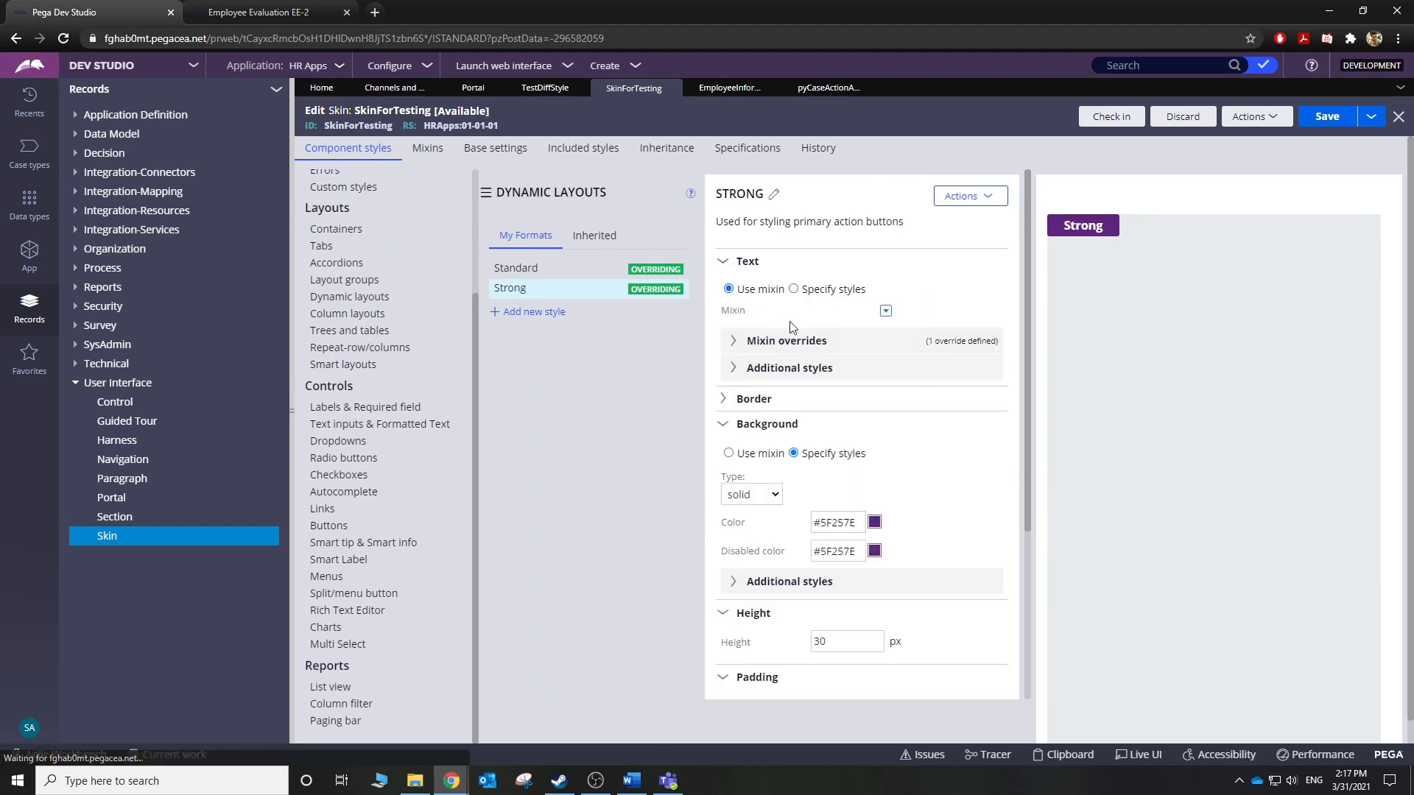
{"action": "left_click", "coordinate": [887, 312]}
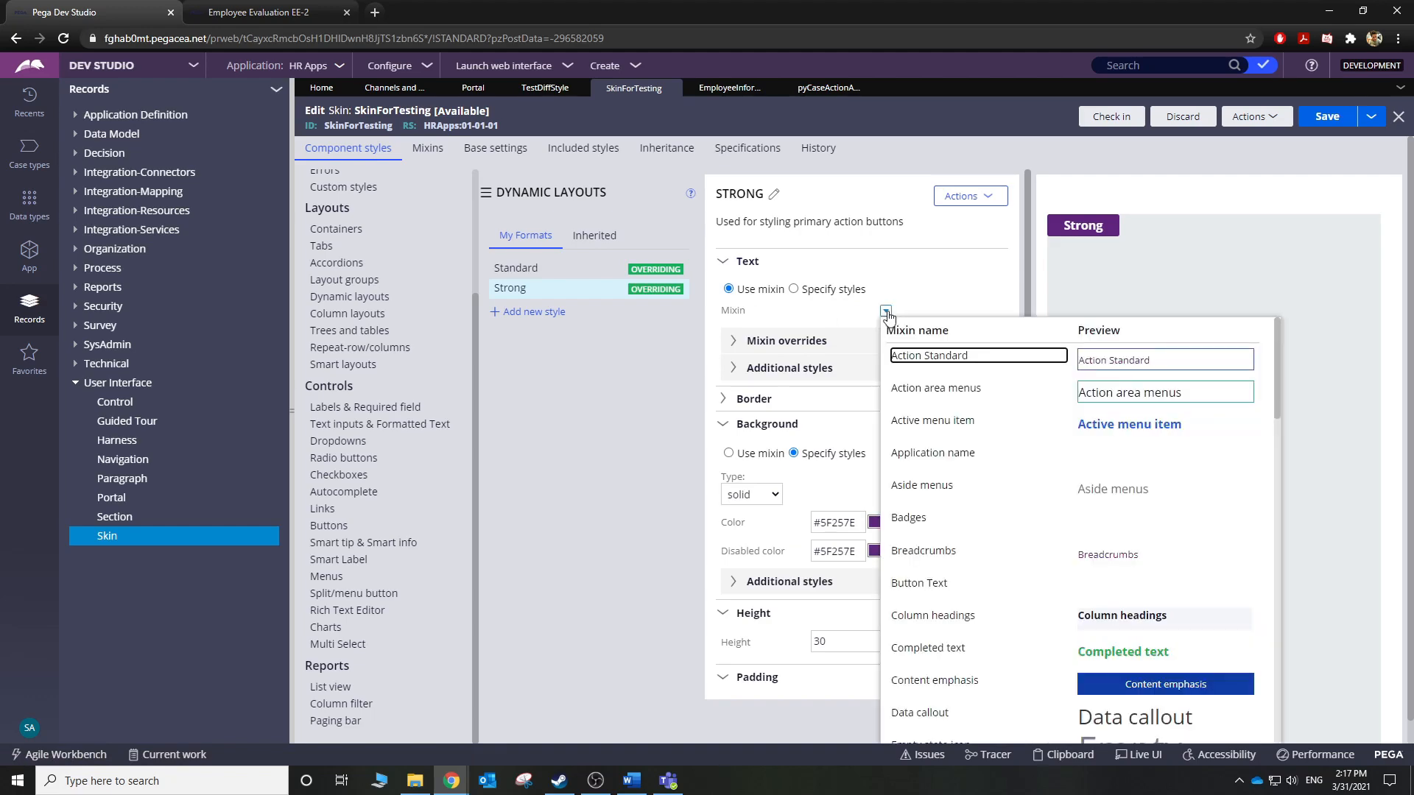
{"action": "scroll", "coordinate": [1146, 499], "scroll_direction": "down", "scroll_amount": 18}
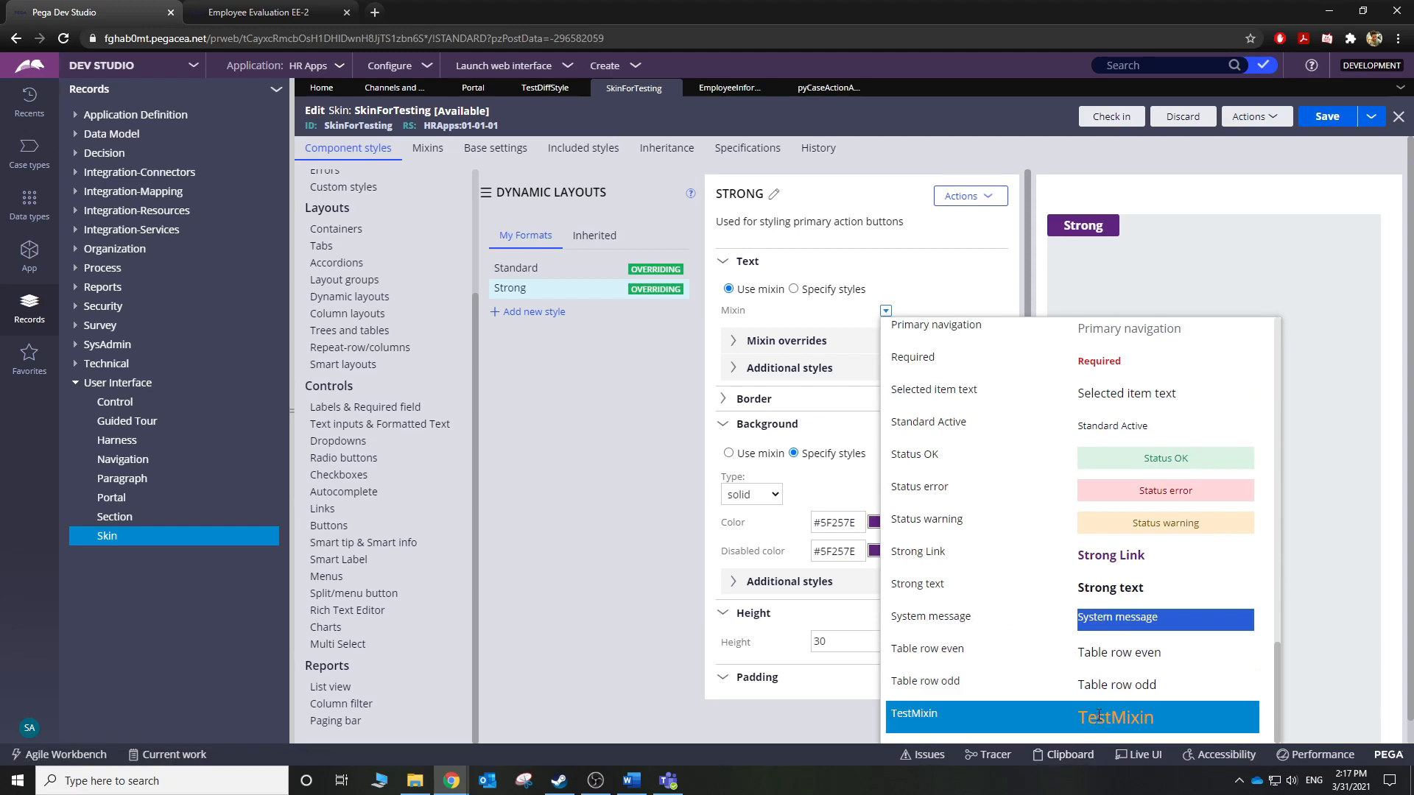
{"action": "left_click", "coordinate": [1101, 711]}
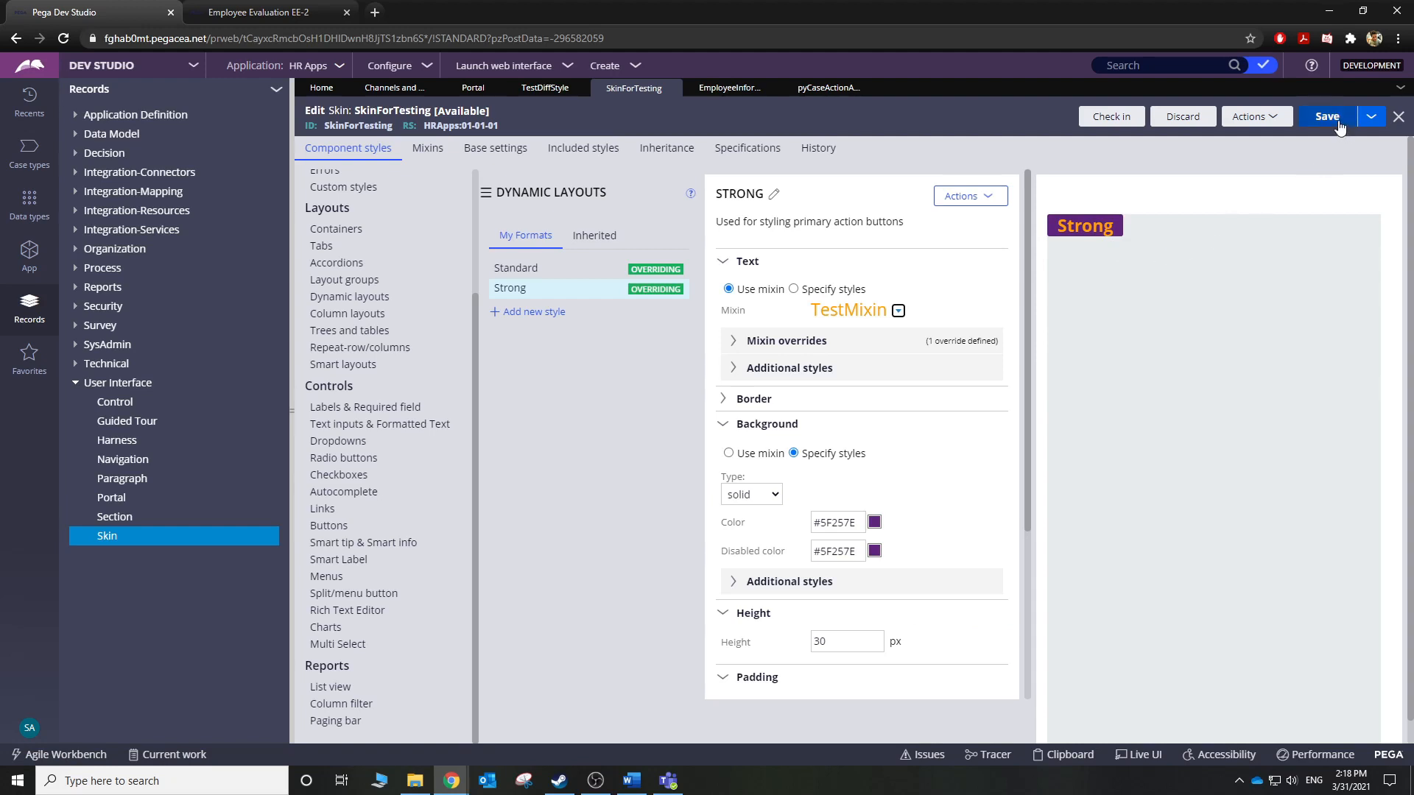
{"action": "left_click", "coordinate": [618, 277]}
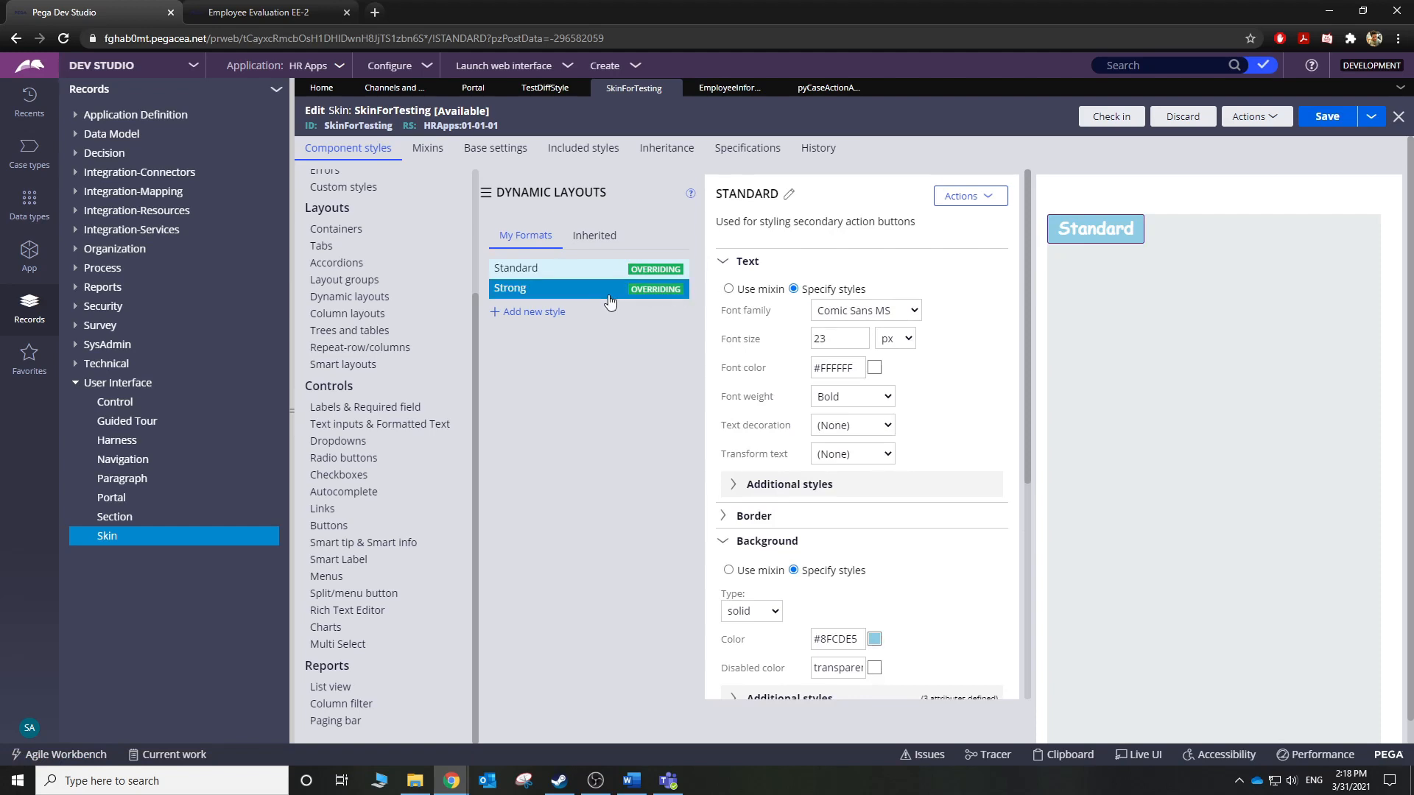
{"action": "left_click", "coordinate": [508, 288]}
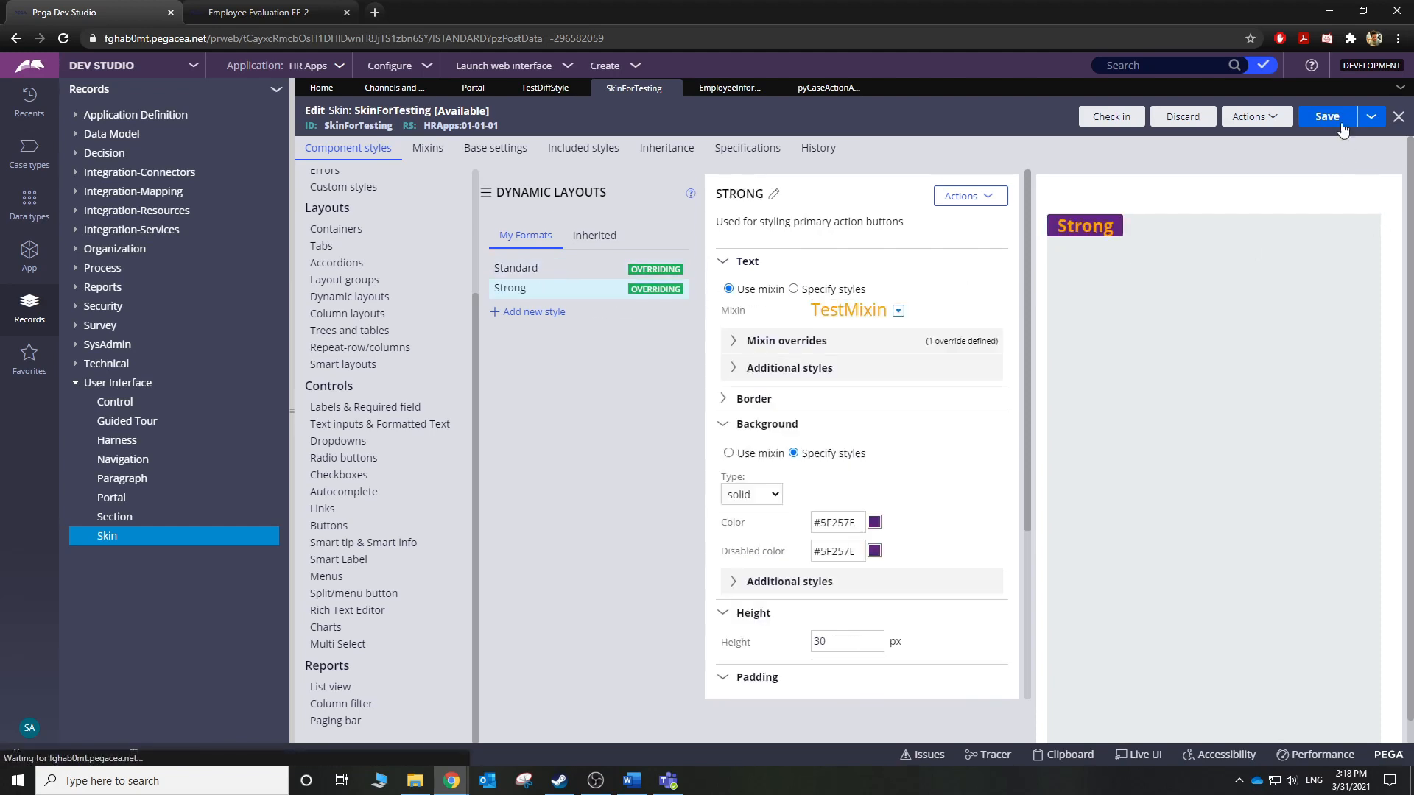
{"action": "left_click", "coordinate": [1327, 114]}
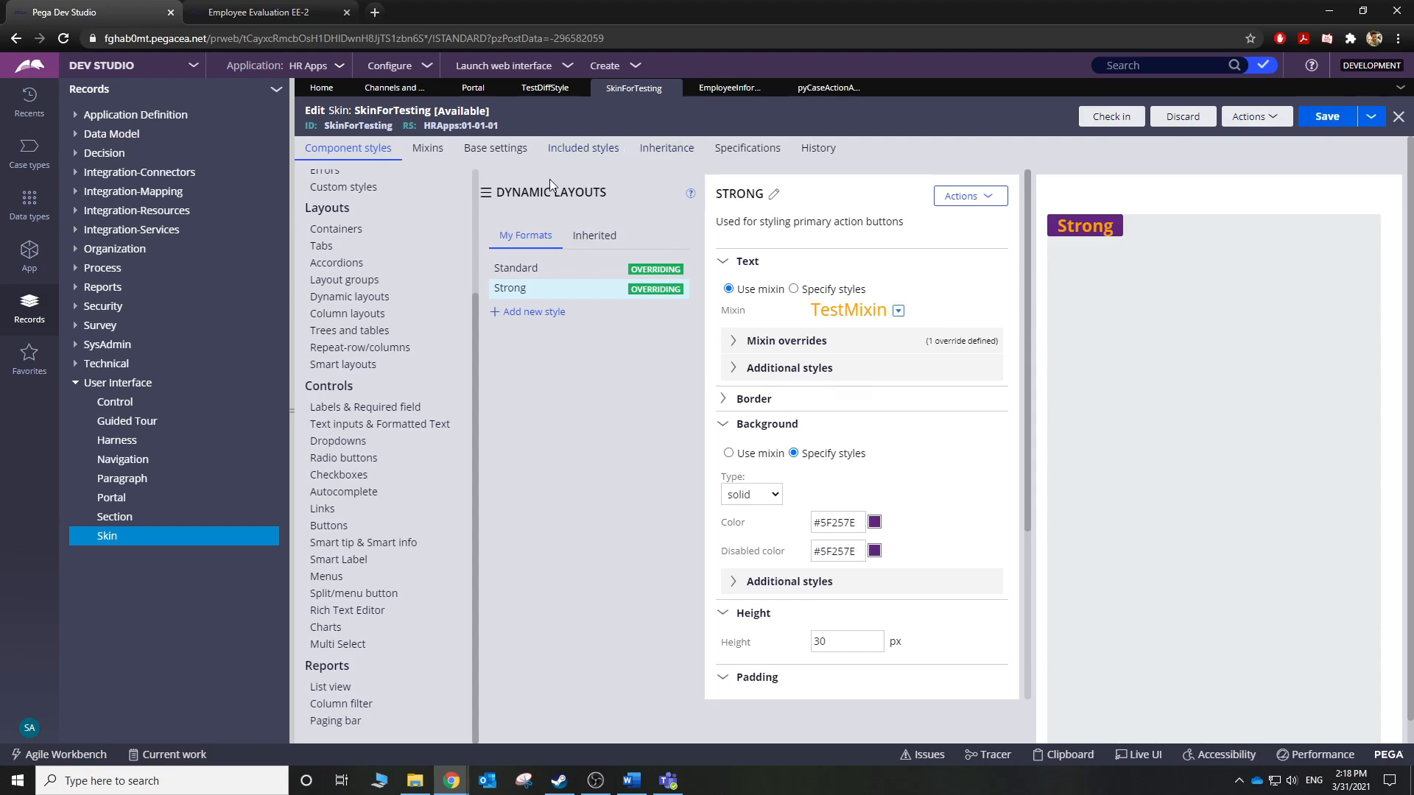
{"action": "left_click", "coordinate": [508, 66]}
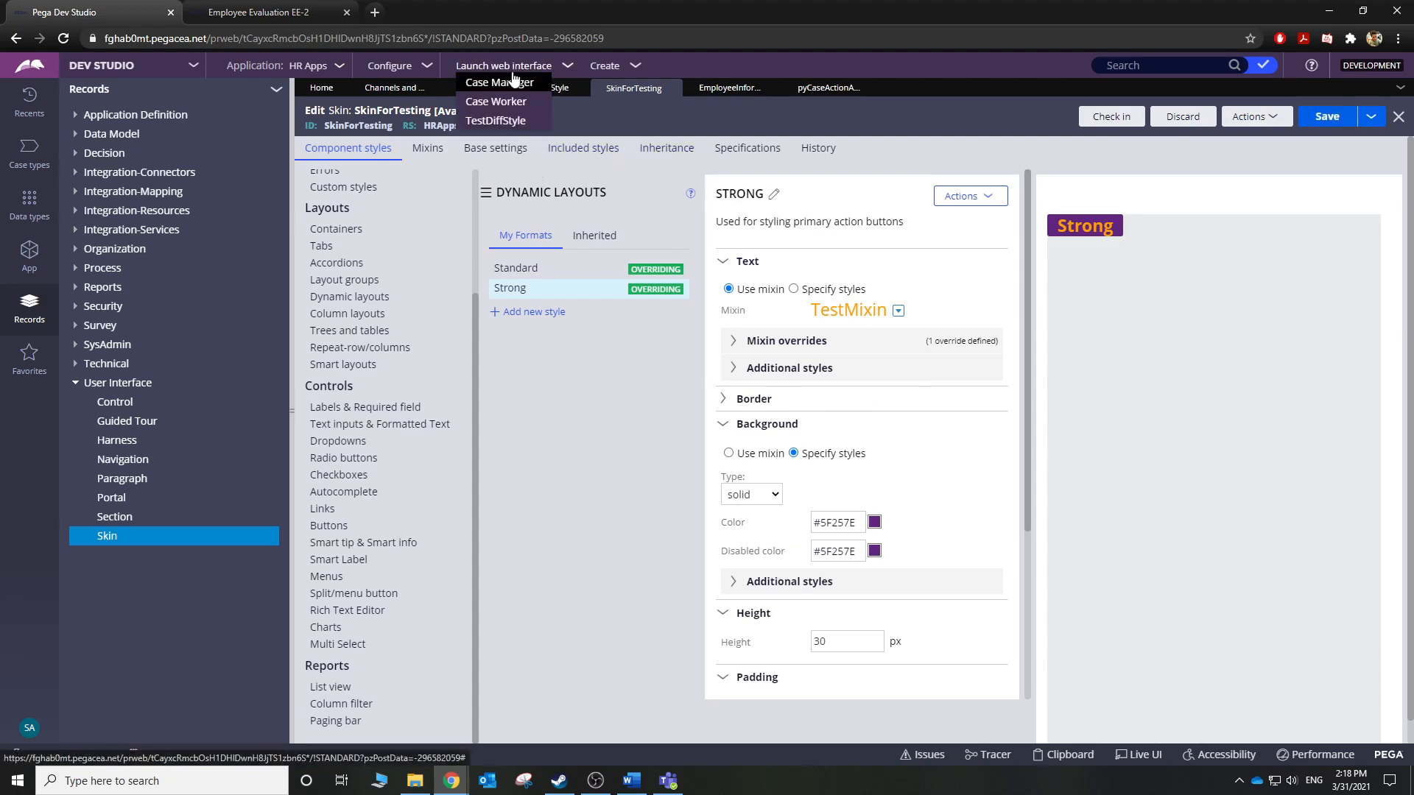
{"action": "left_click", "coordinate": [497, 127]}
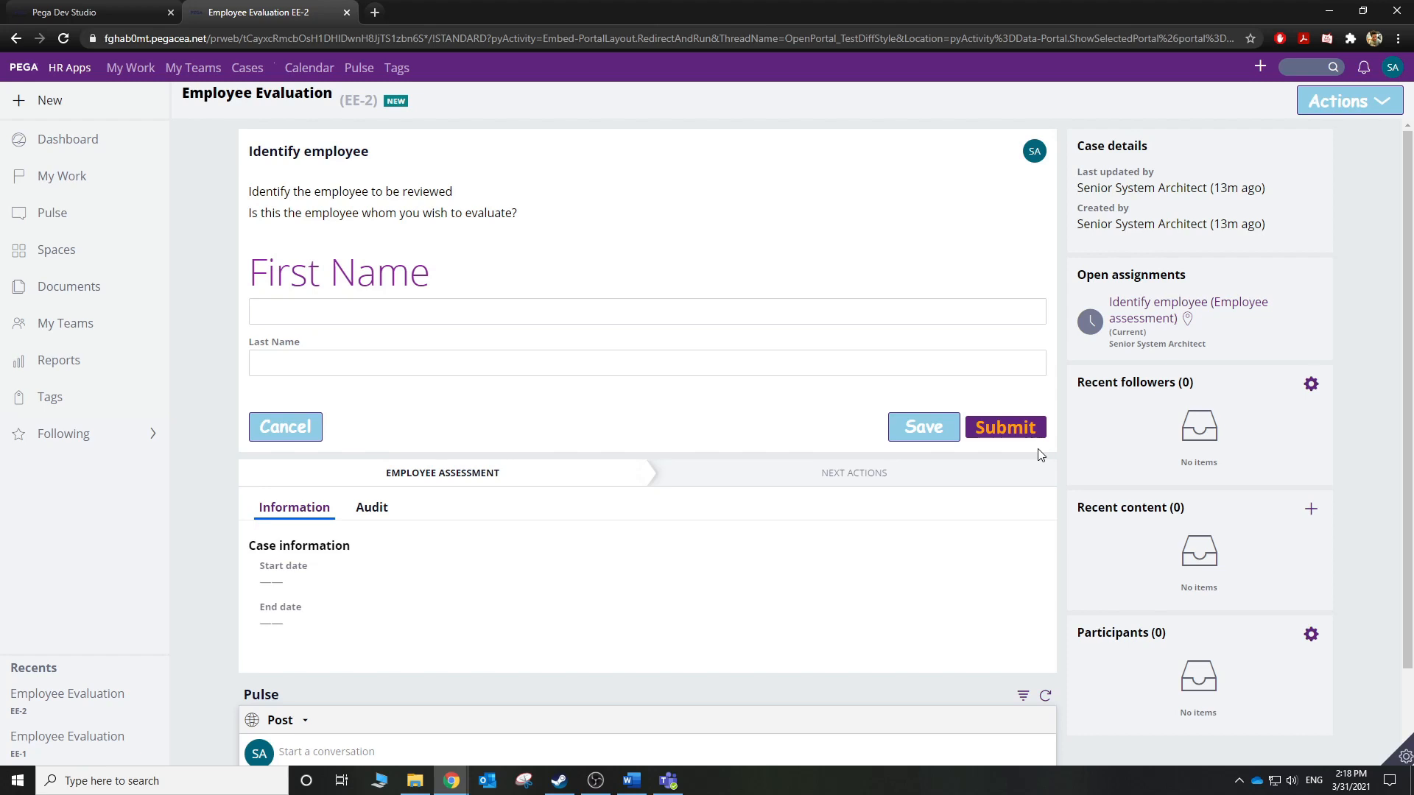
{"action": "left_click", "coordinate": [325, 318]}
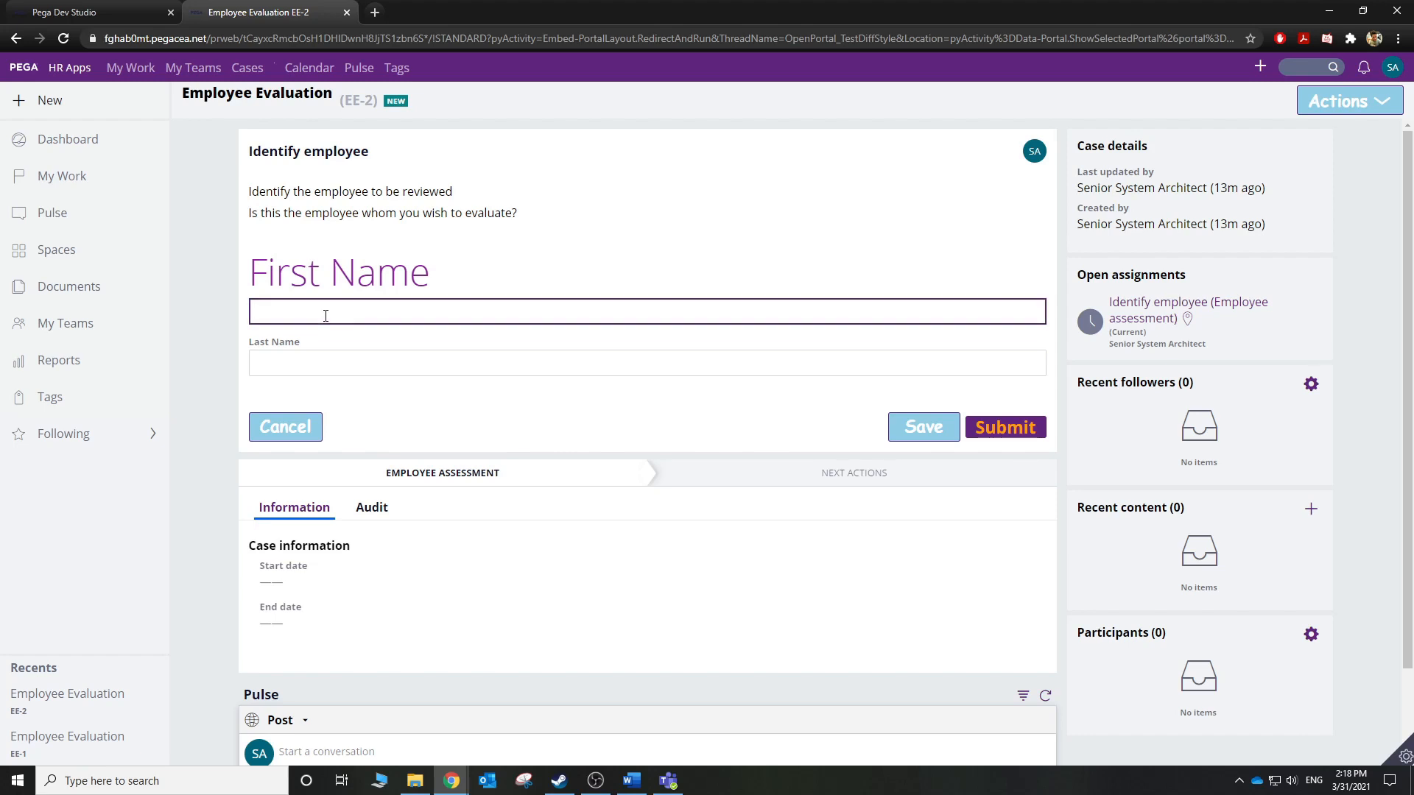
{"action": "left_click", "coordinate": [107, 13]}
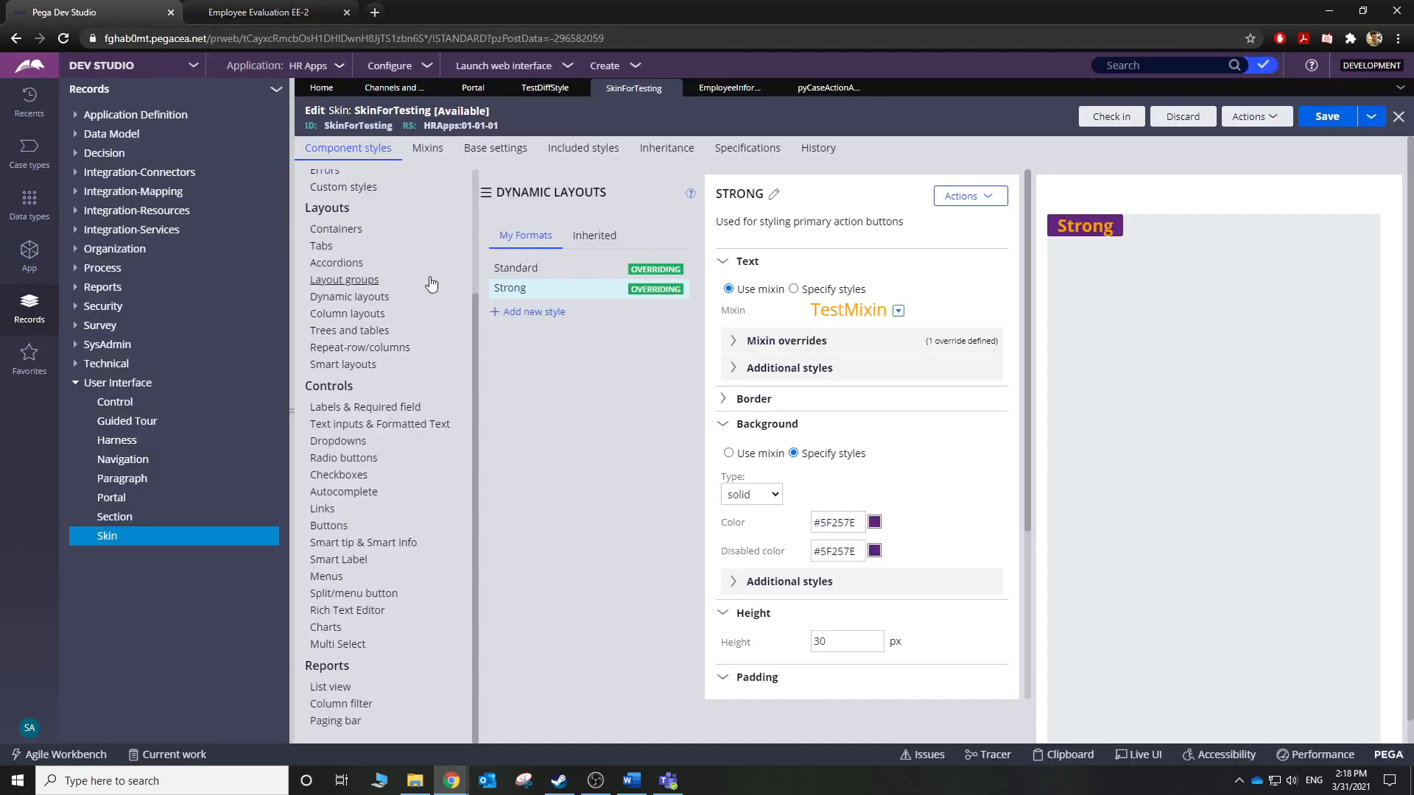
{"action": "scroll", "coordinate": [408, 387], "scroll_direction": "up", "scroll_amount": 3}
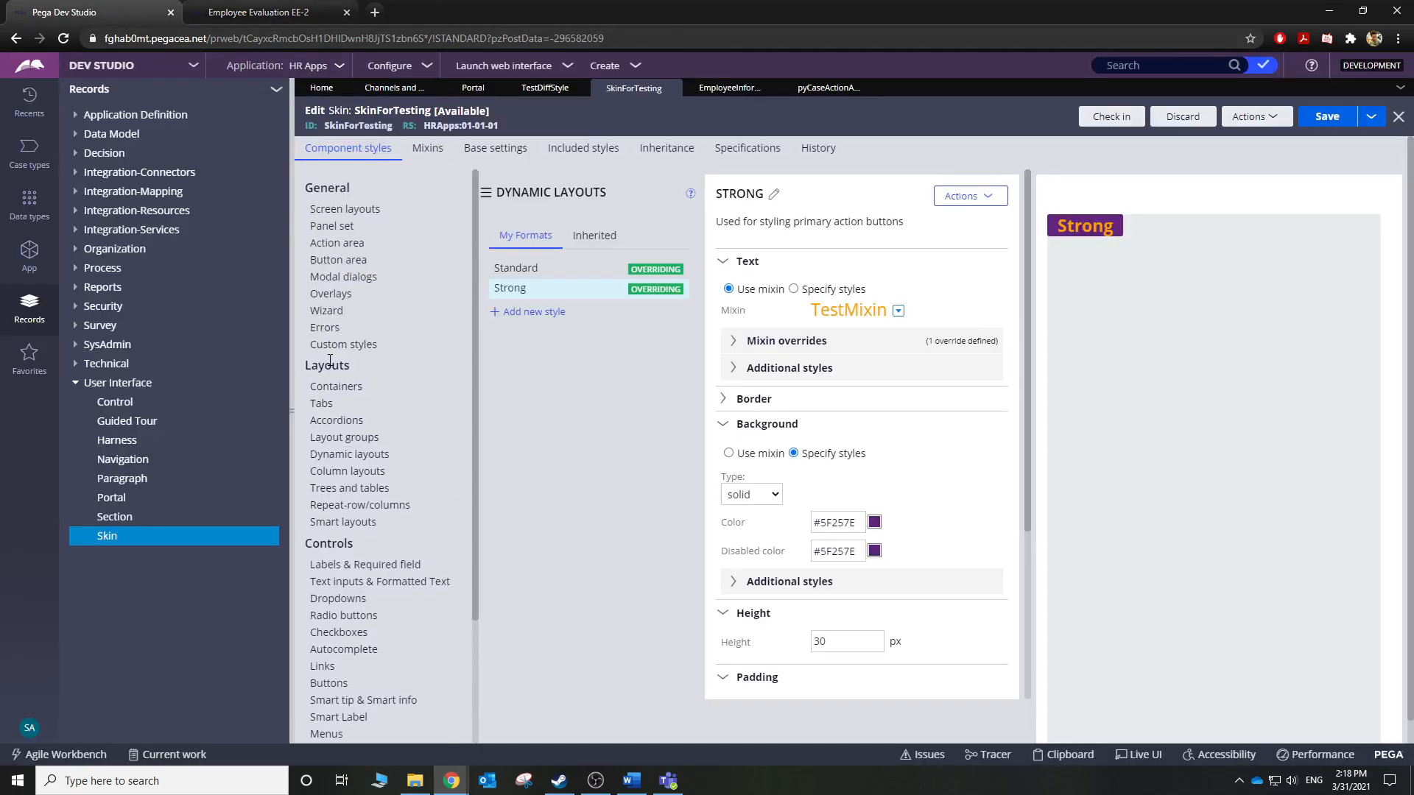
{"action": "scroll", "coordinate": [346, 456], "scroll_direction": "down", "scroll_amount": 3}
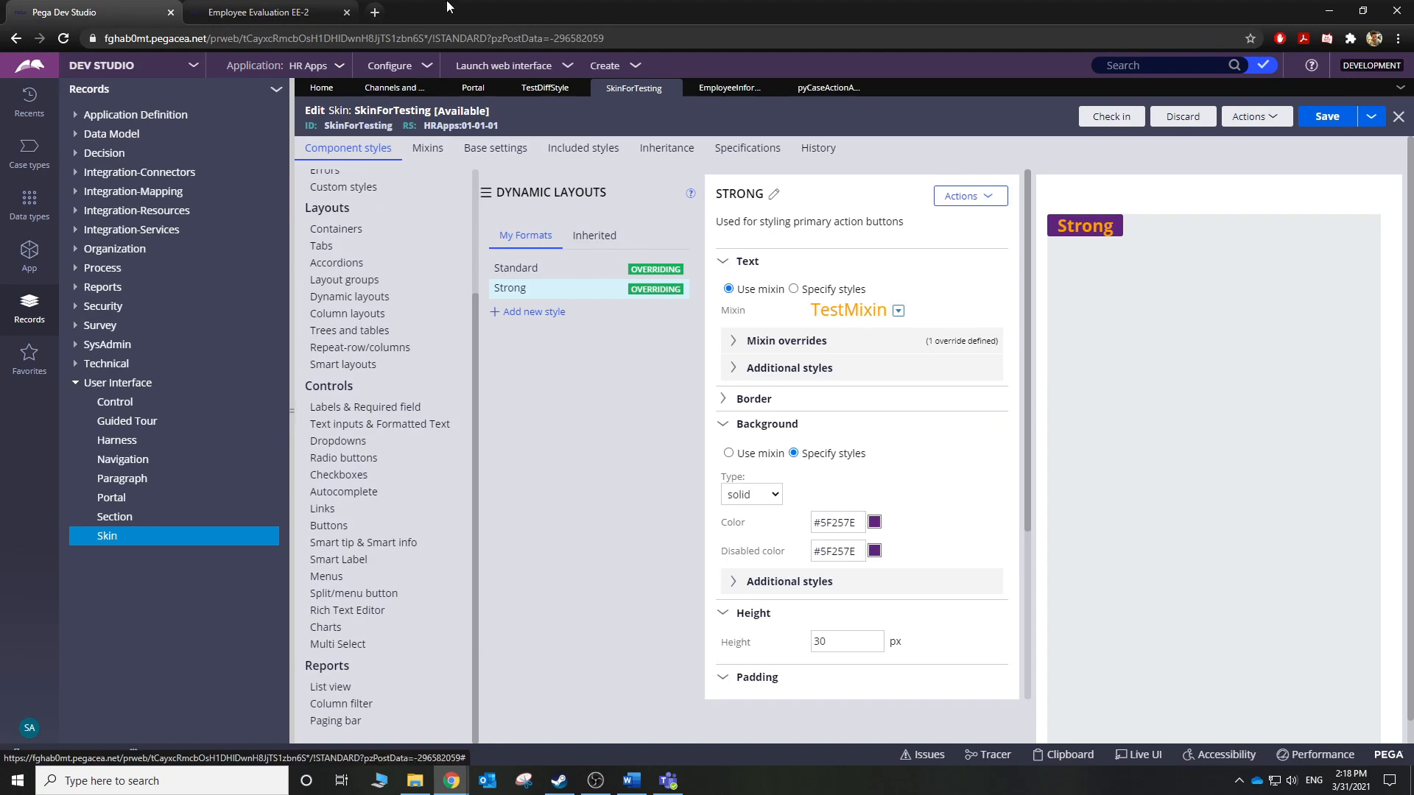
{"action": "left_click", "coordinate": [284, 12]}
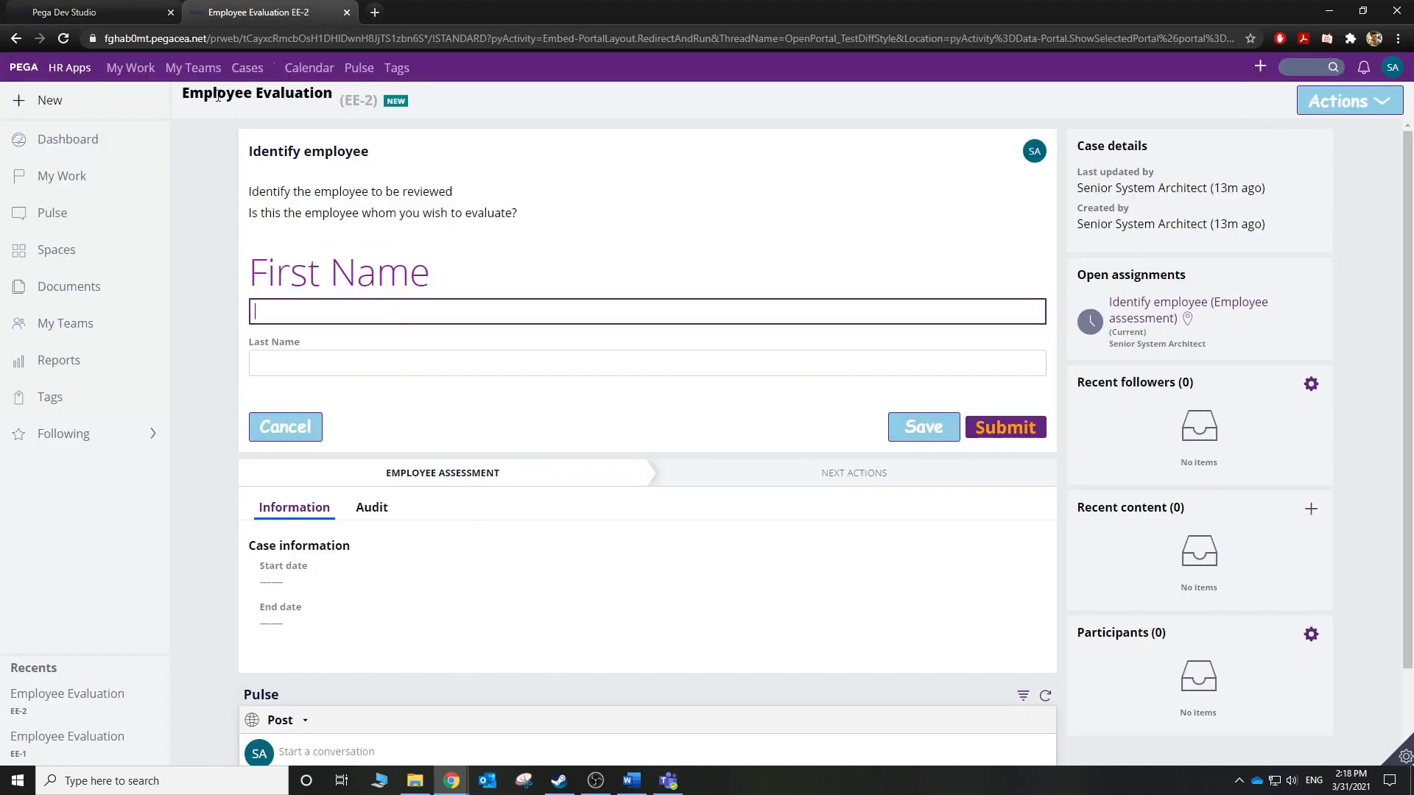
{"action": "left_click", "coordinate": [95, 12]}
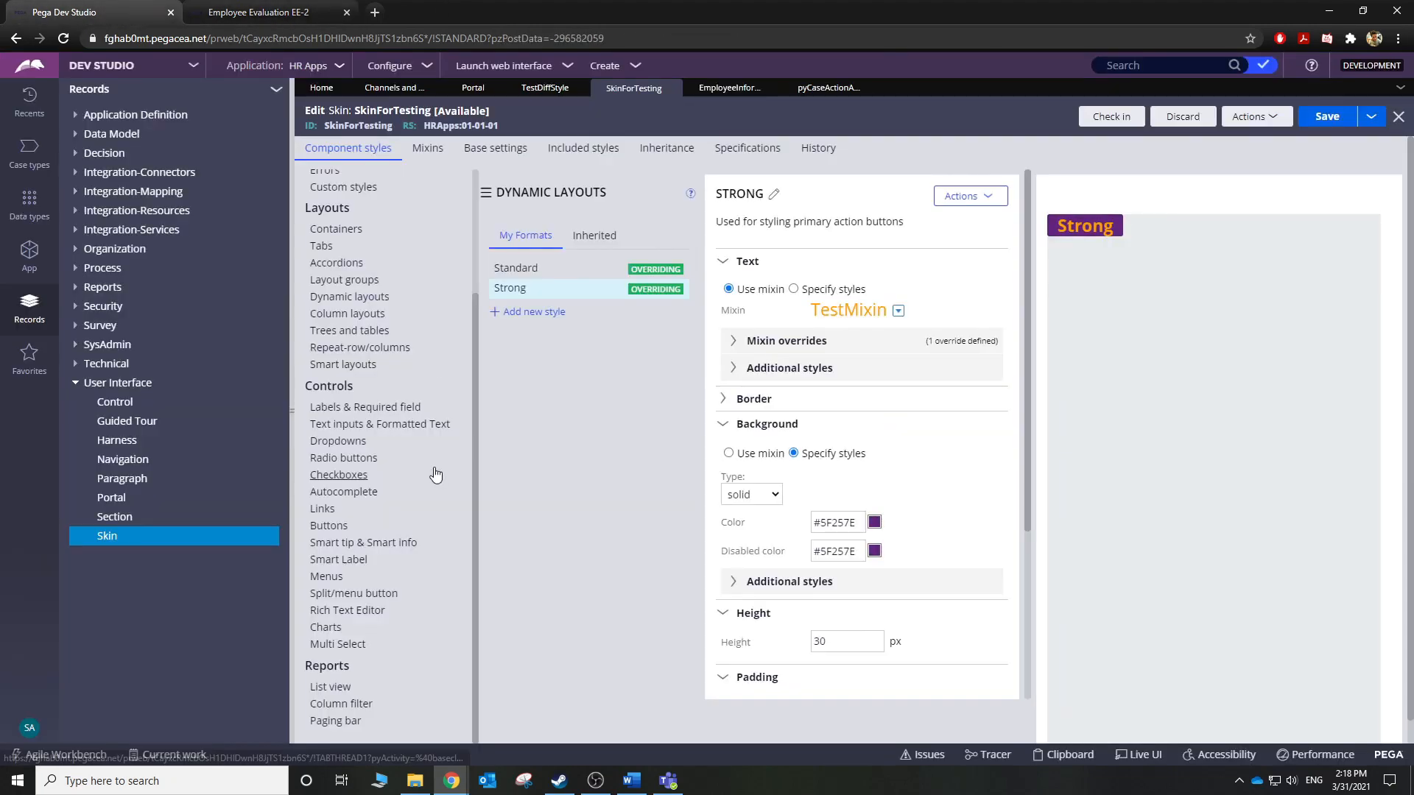